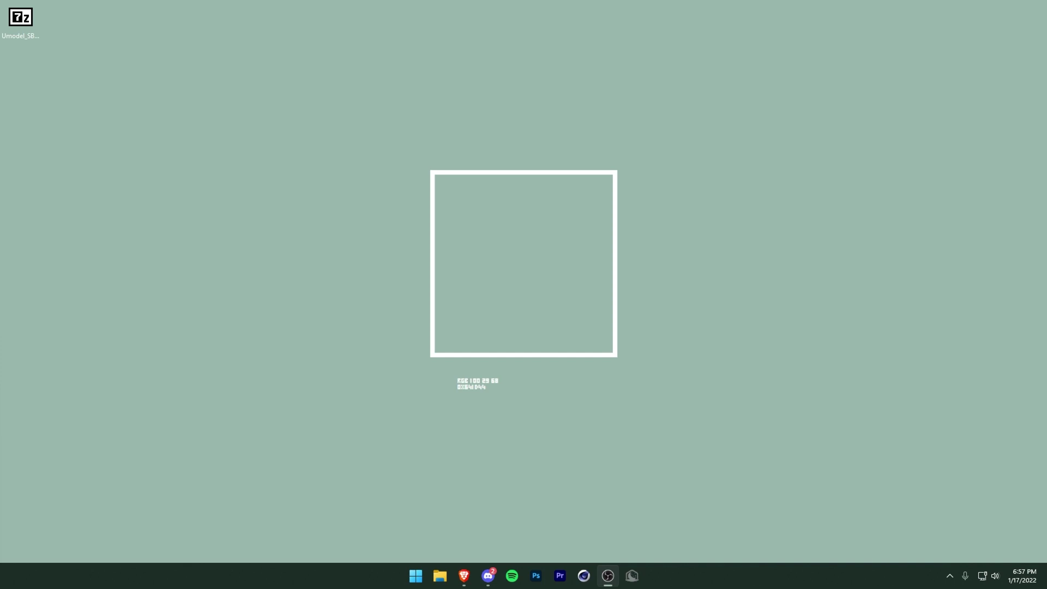
View the Umodel SB 2 folder inside Umodel_SB.zip in 7-Zip, then bring up the extracted folder.
key(super+d)
double_click(13, 17)
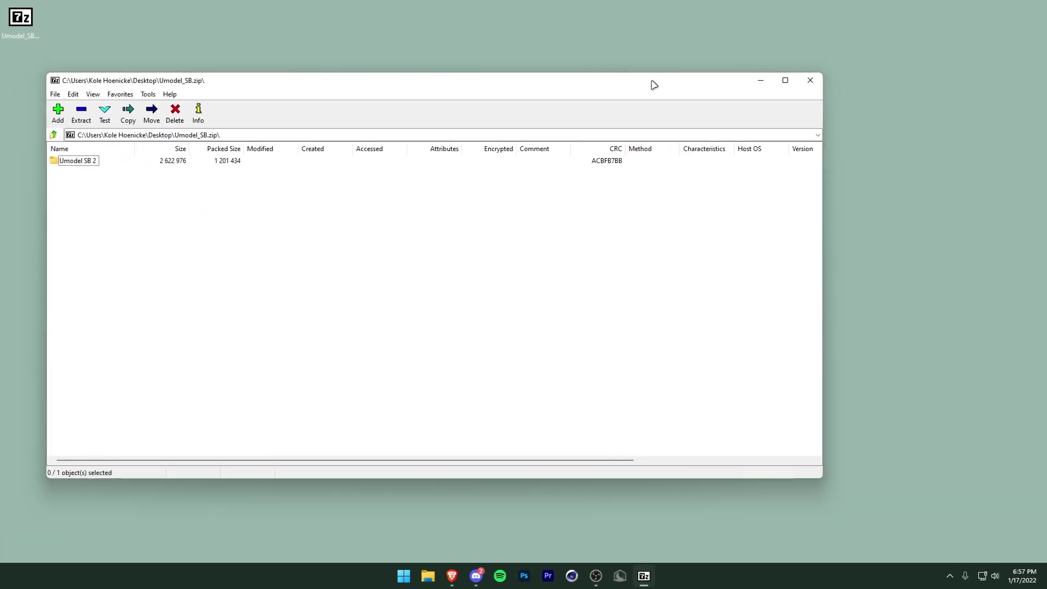
double_click(190, 166)
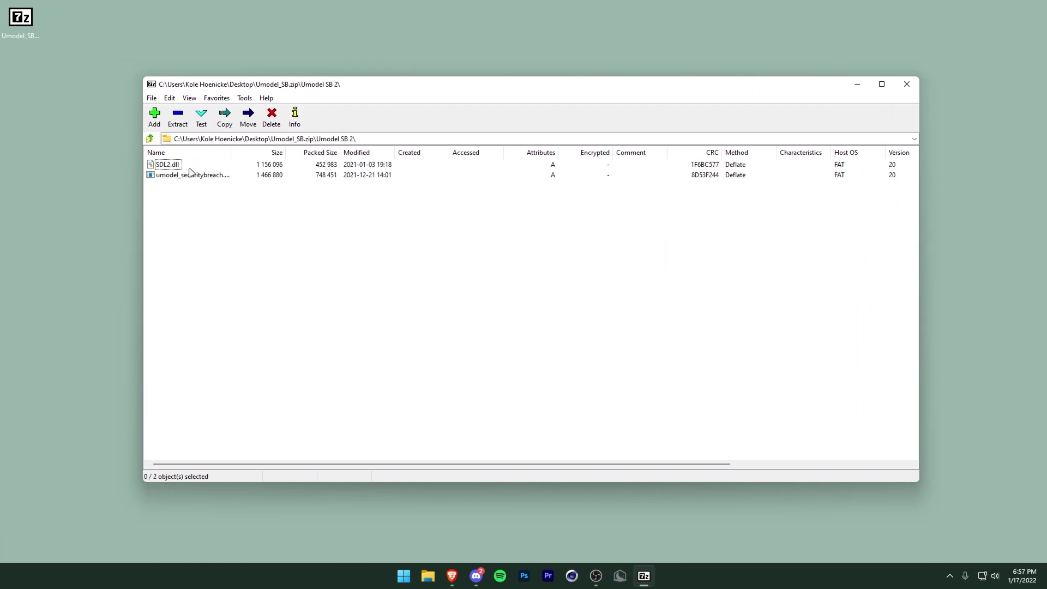
drag(184, 197, 161, 163)
click(187, 213)
click(428, 576)
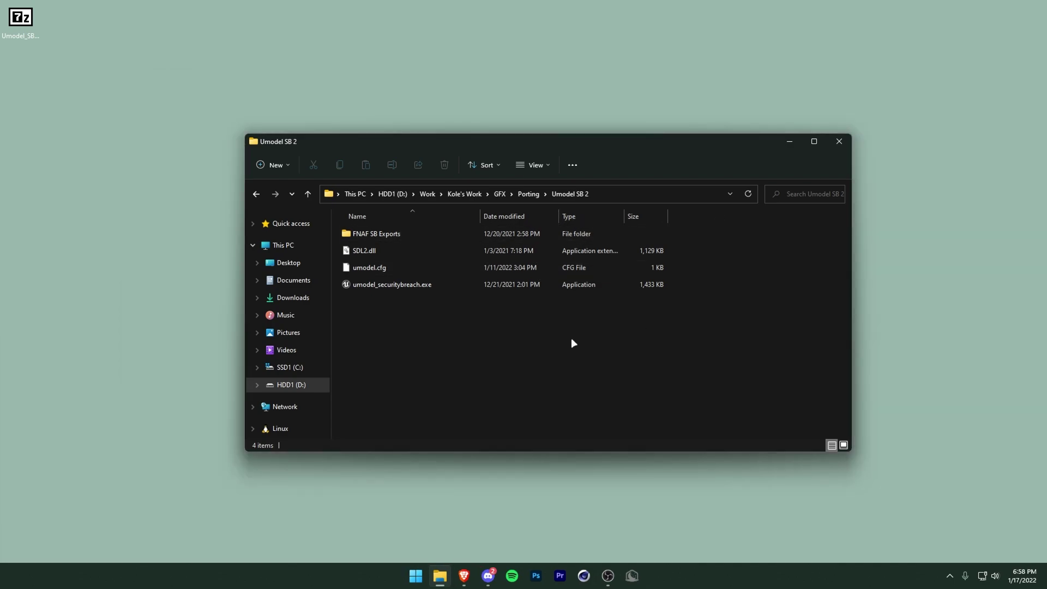
Launch umodel_securitybreach.exe and override game detection with Unreal engine 4, version 4.25.
double_click(412, 285)
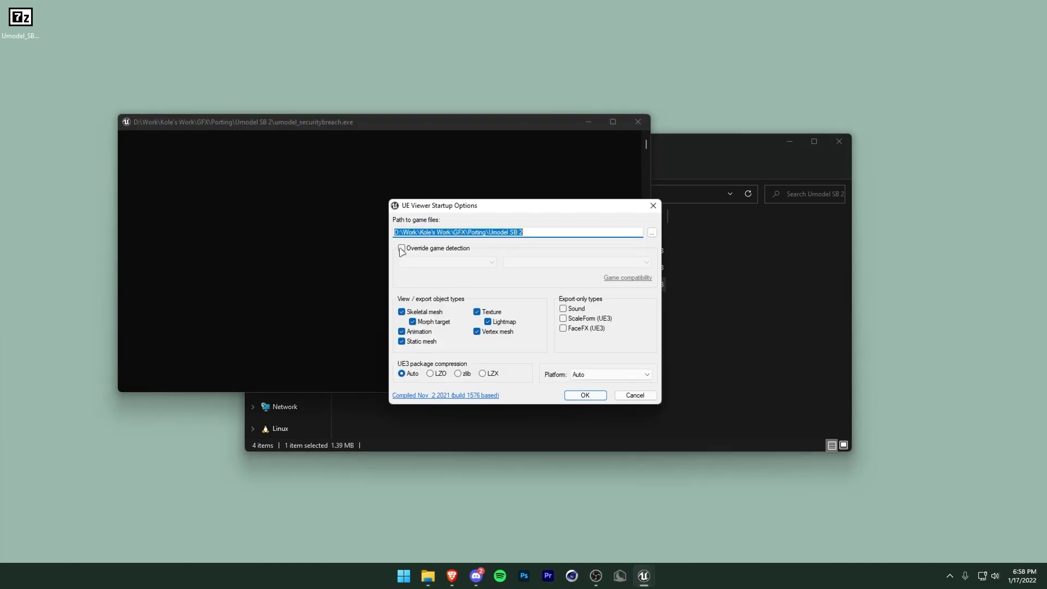
click(402, 250)
click(418, 262)
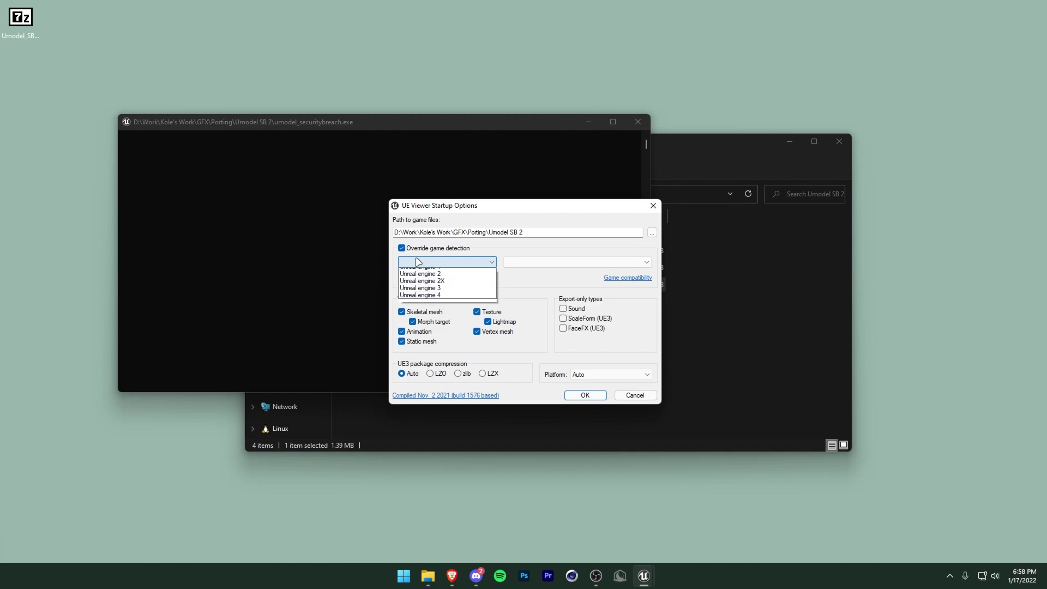
click(420, 296)
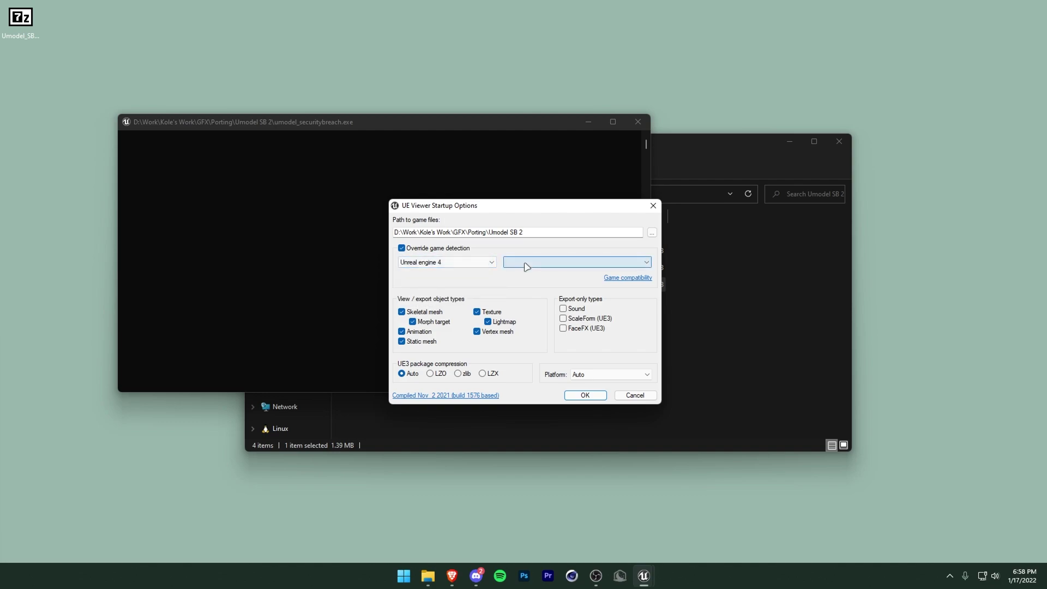
click(526, 266)
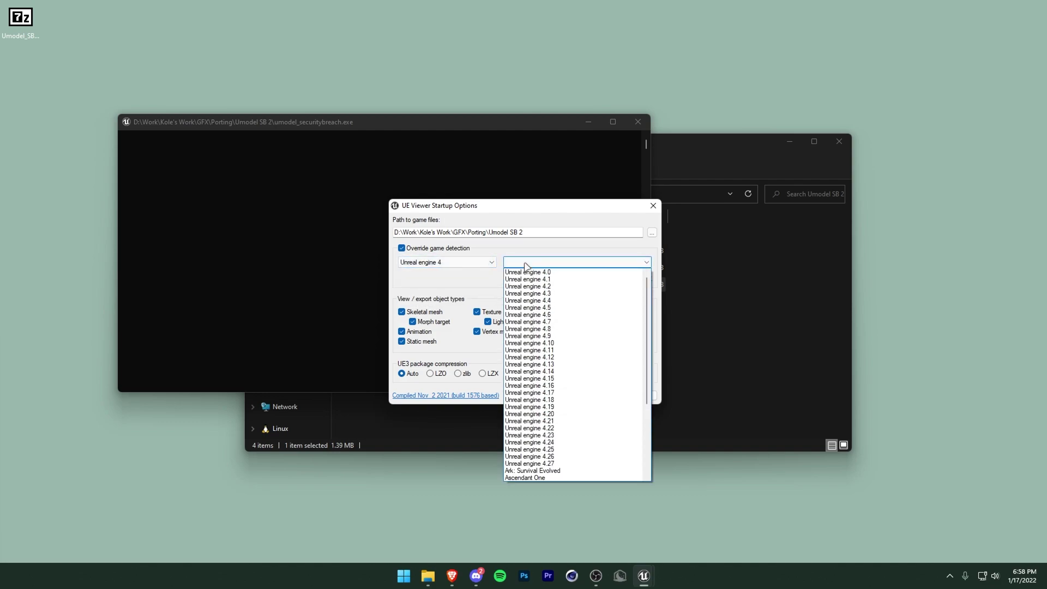
click(559, 449)
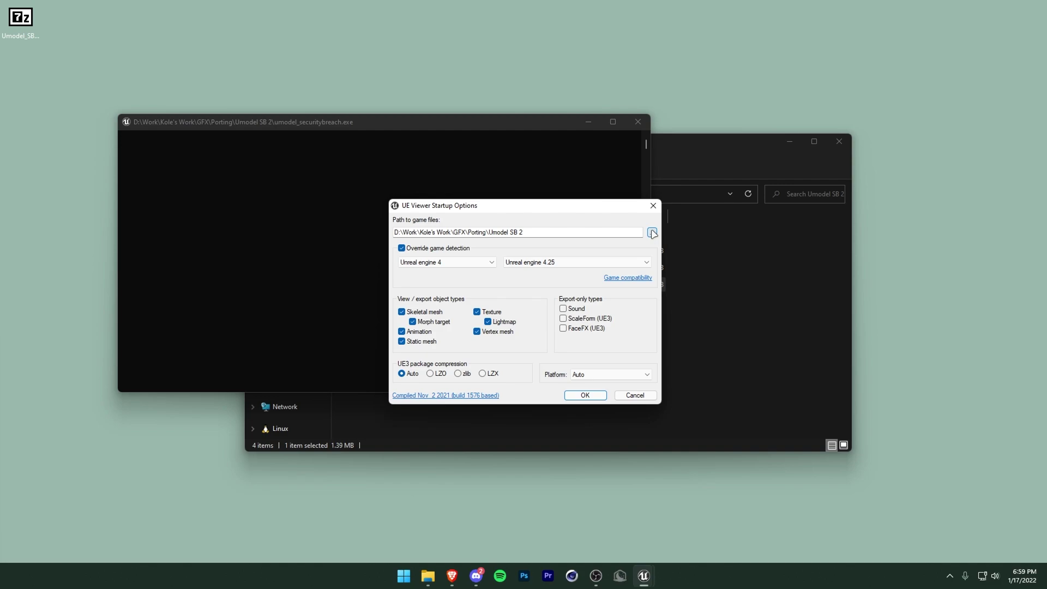
Browse for the game files folder to C:\Program Files (x86)\Steam\steamapps\common.
click(653, 233)
click(438, 435)
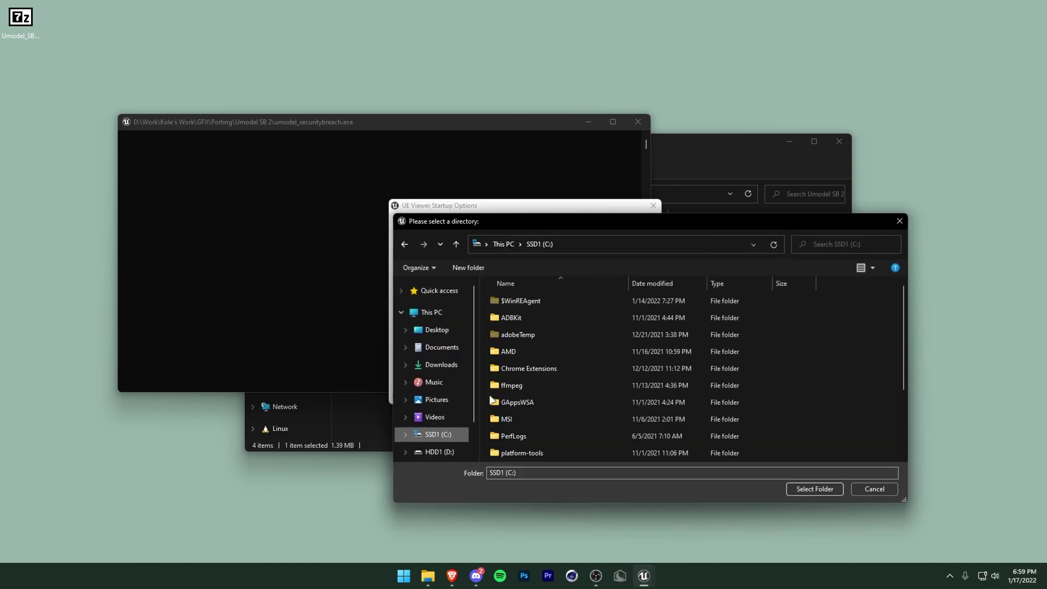
scroll(523, 394, down, 2)
double_click(546, 384)
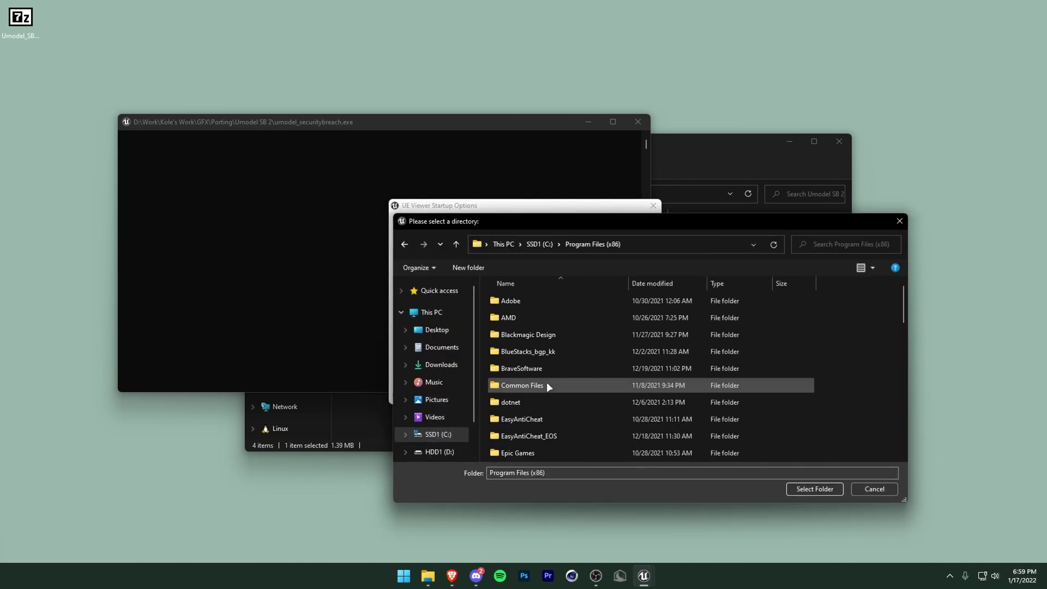
click(541, 365)
key(s)
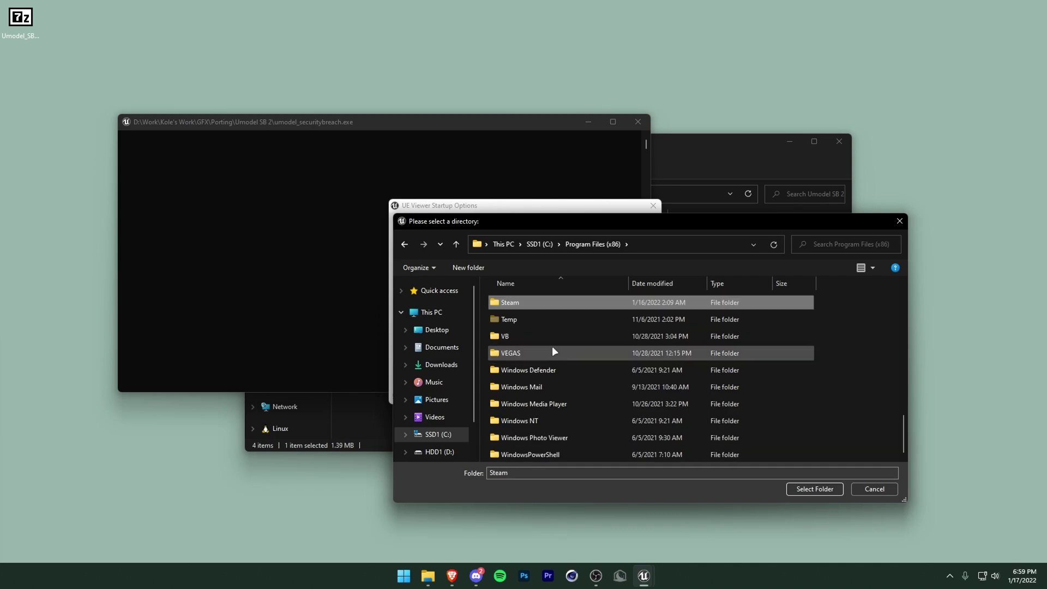
double_click(550, 303)
text(st)
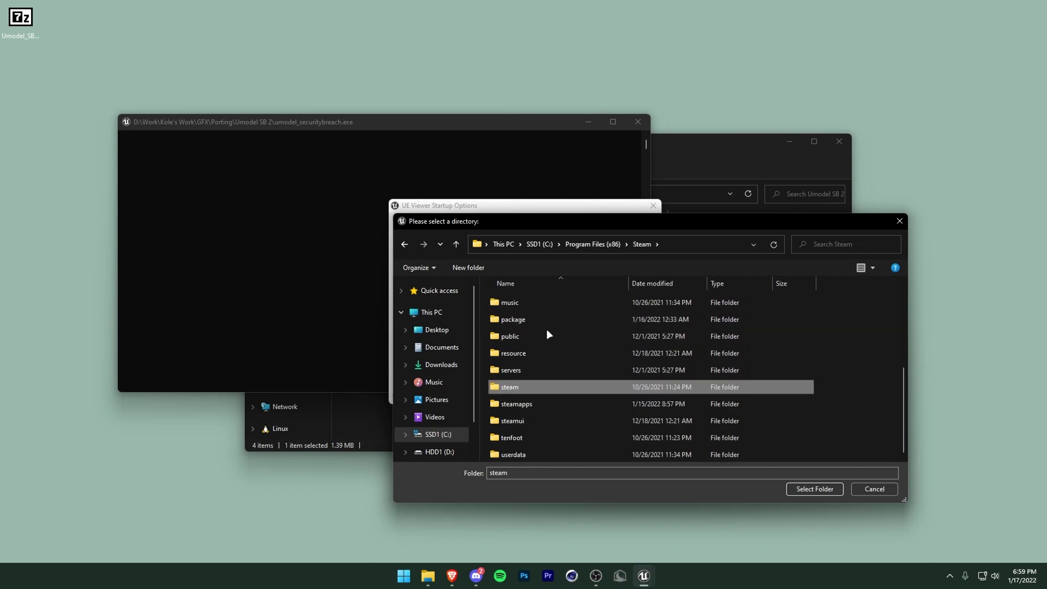
double_click(532, 404)
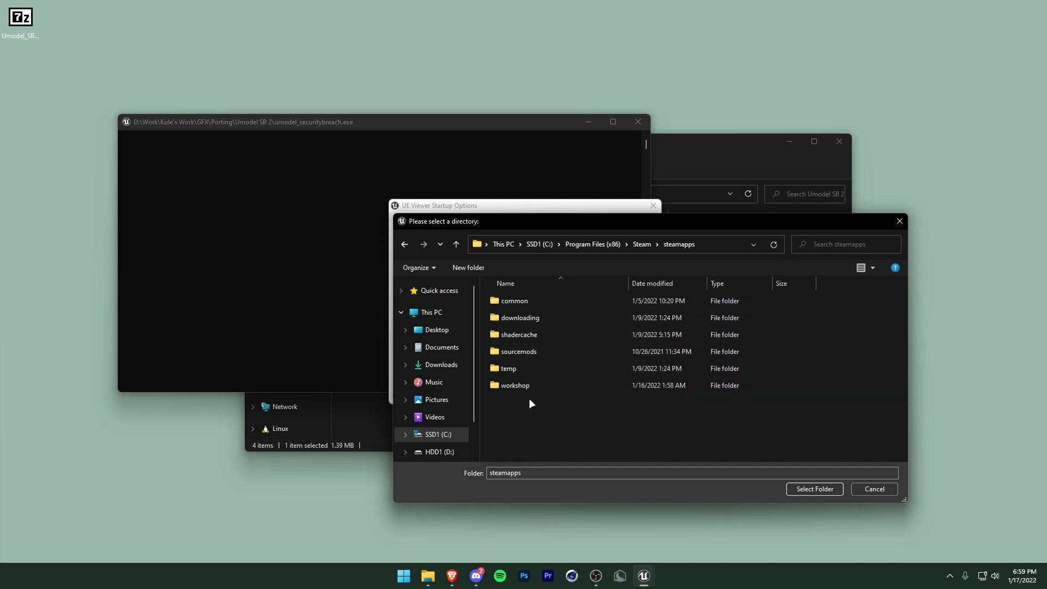
double_click(526, 300)
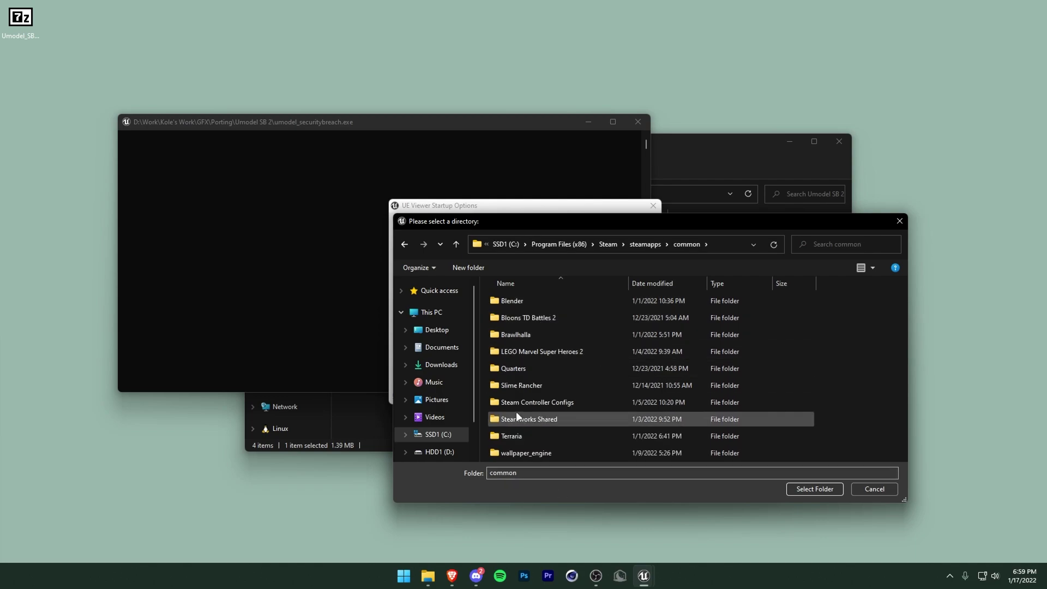
Choose Quarters\fnaf9\Content\Paks as the game files folder.
double_click(608, 371)
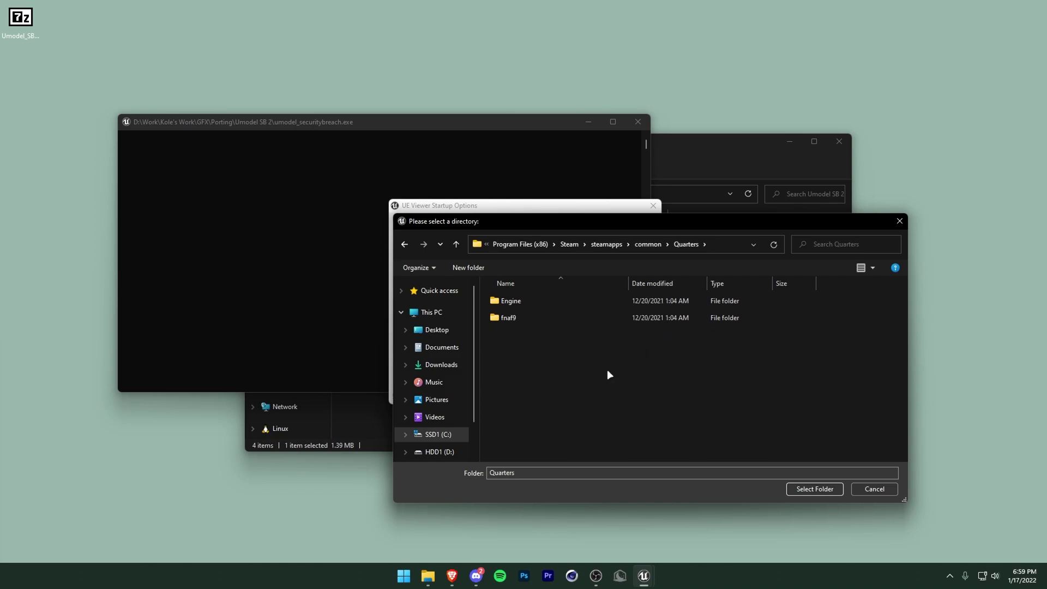
double_click(559, 315)
double_click(559, 316)
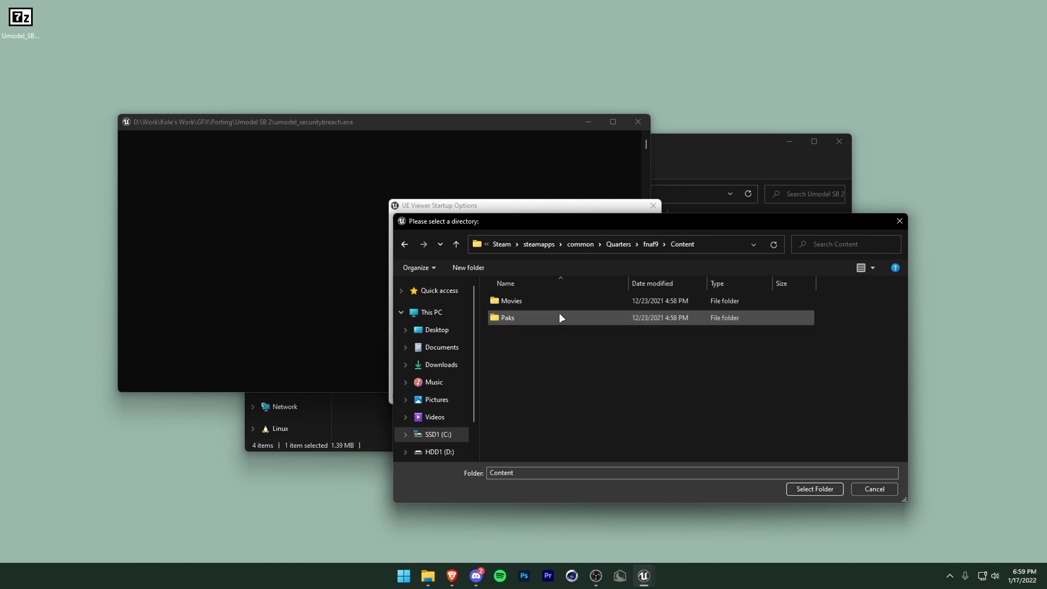
double_click(558, 315)
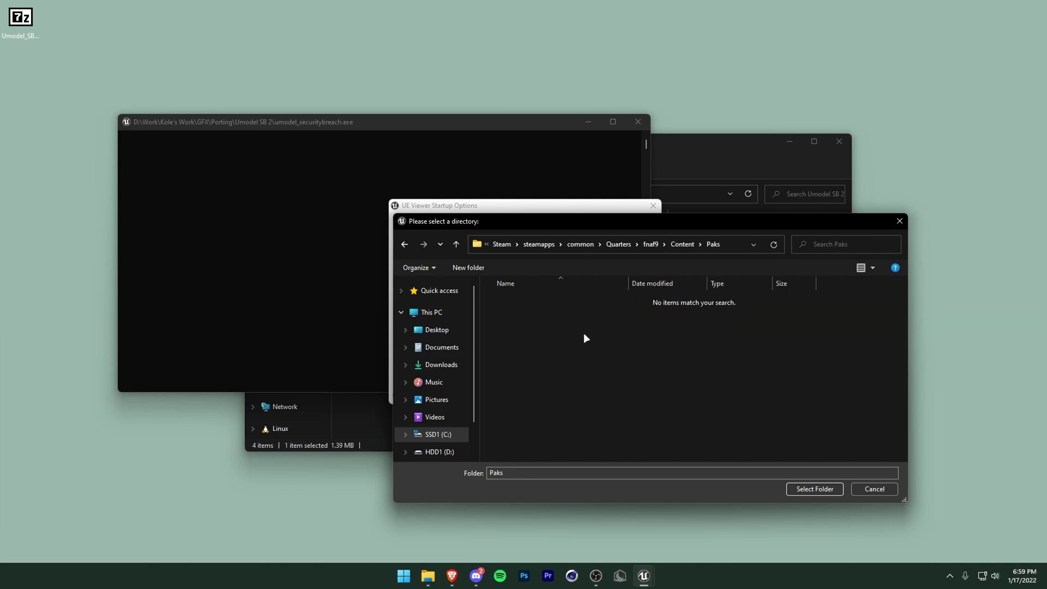
click(814, 489)
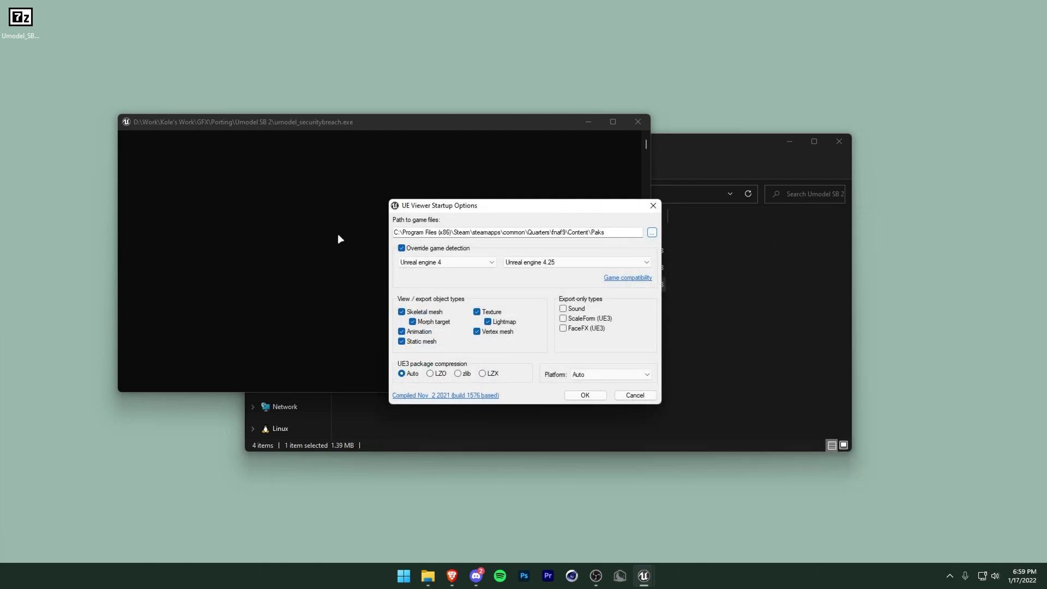
Accept the startup options so UE Viewer loads the game's packages.
drag(607, 234, 301, 262)
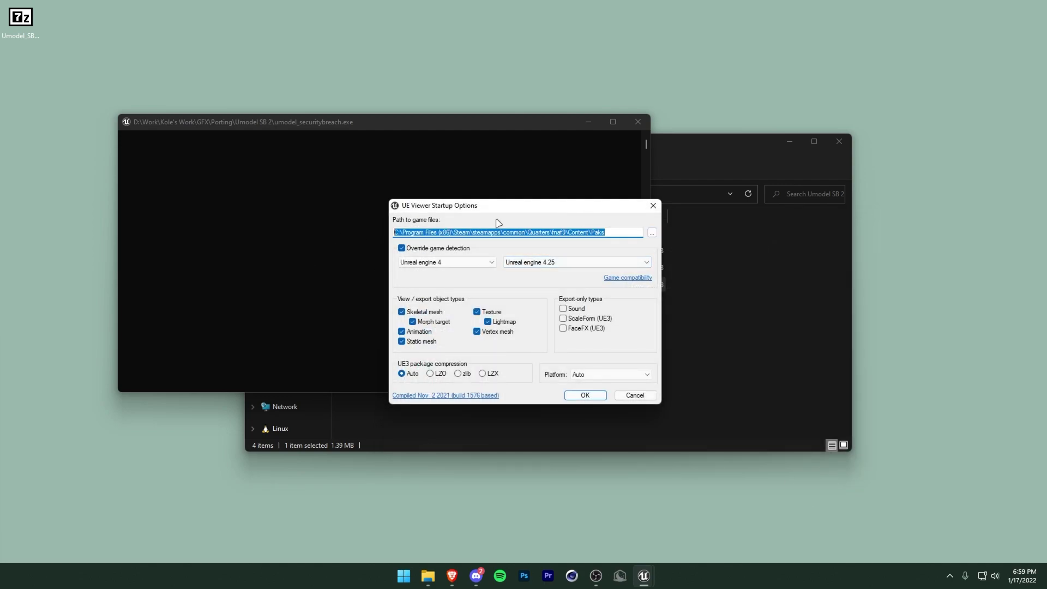
click(606, 231)
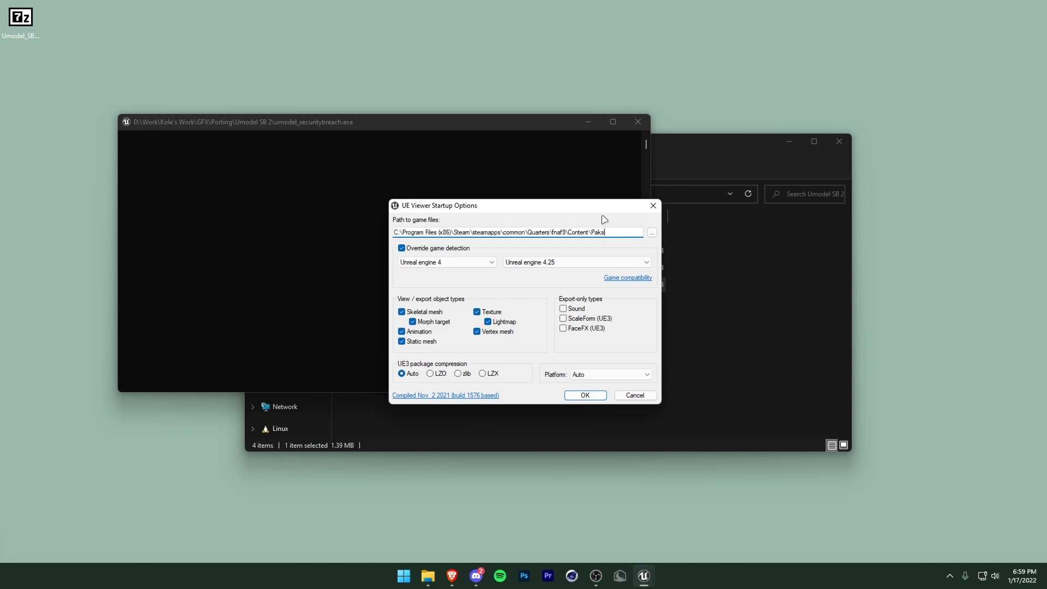
click(592, 396)
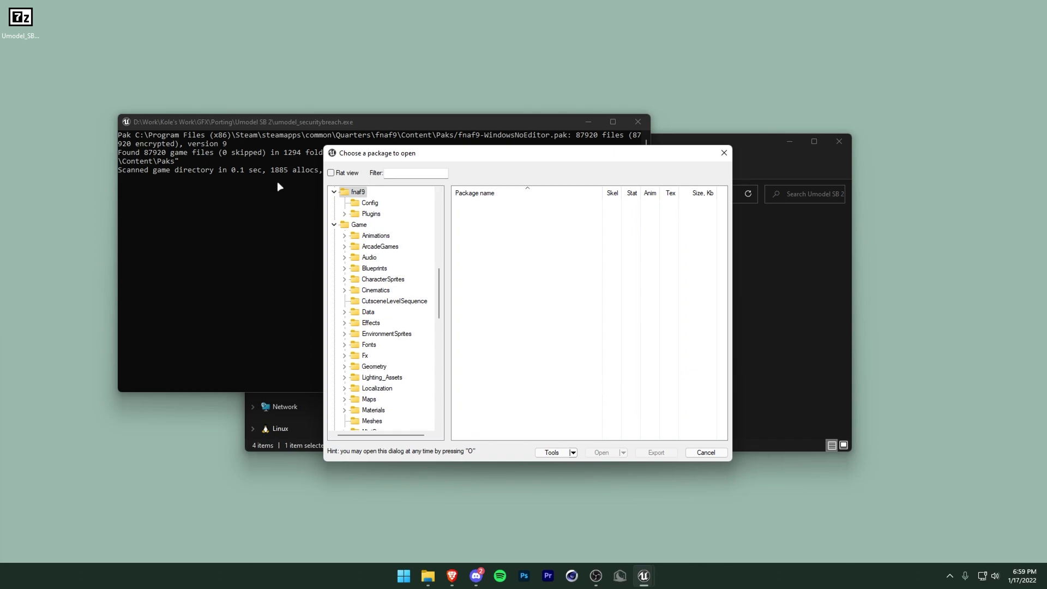
Expand Model_Assets > Chars and show the Chica folder's three RIG_Glamrock_Chica packages.
scroll(378, 335, down, 2)
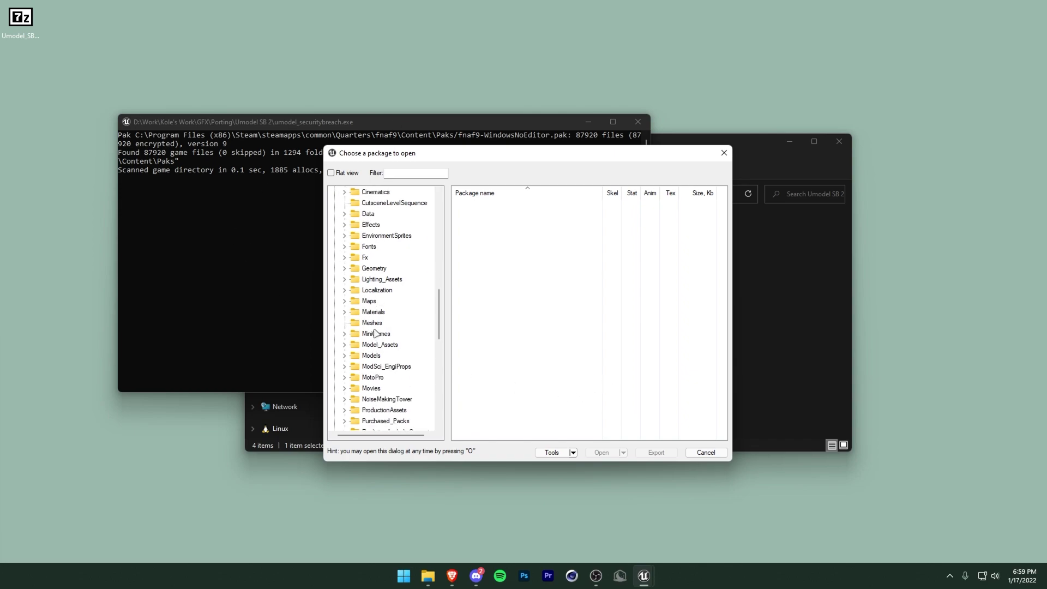
scroll(374, 341, down, 3)
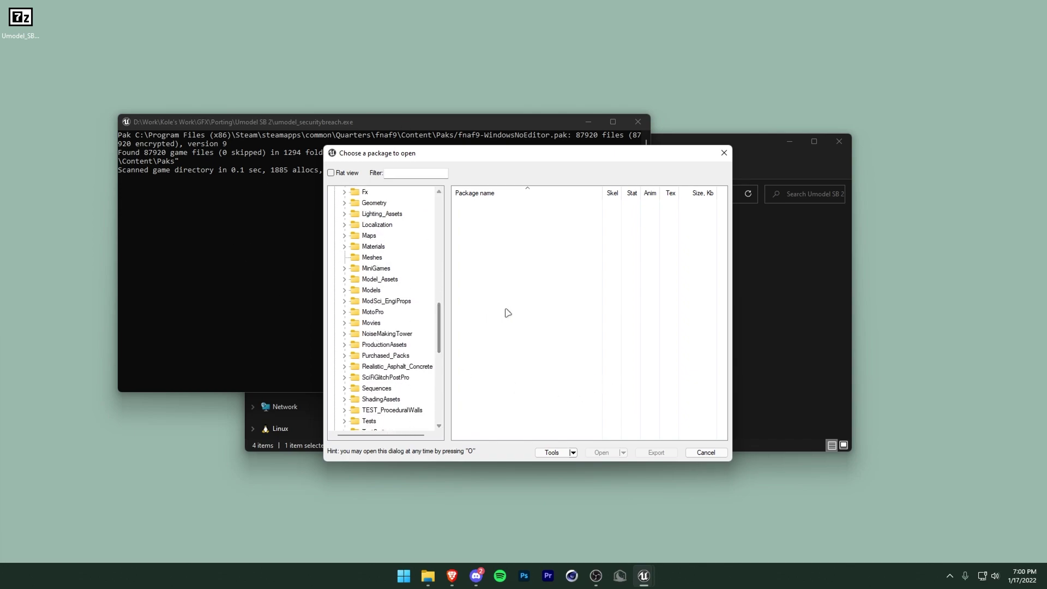
click(345, 280)
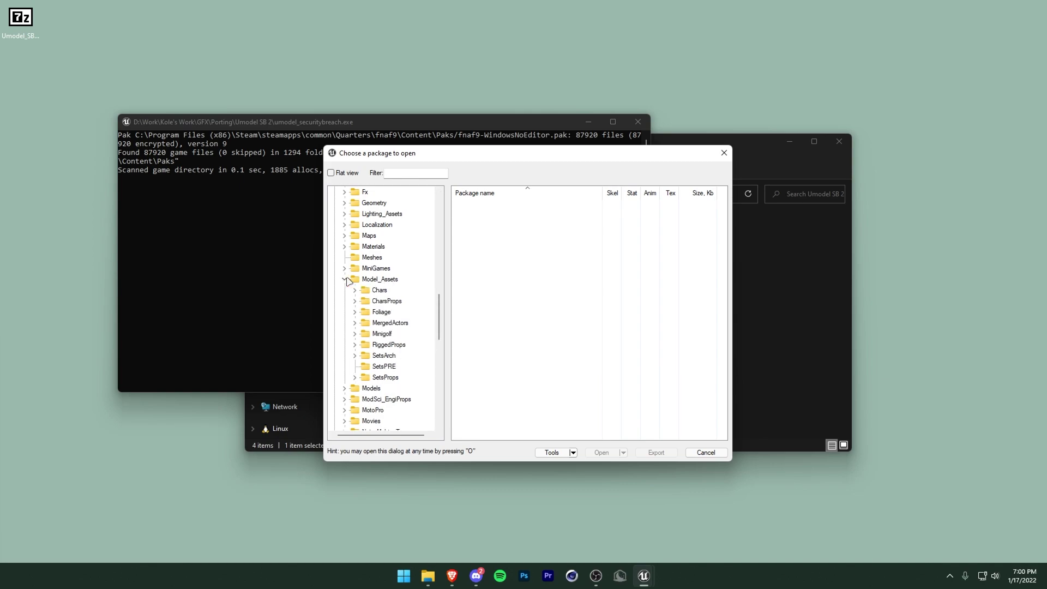
click(355, 290)
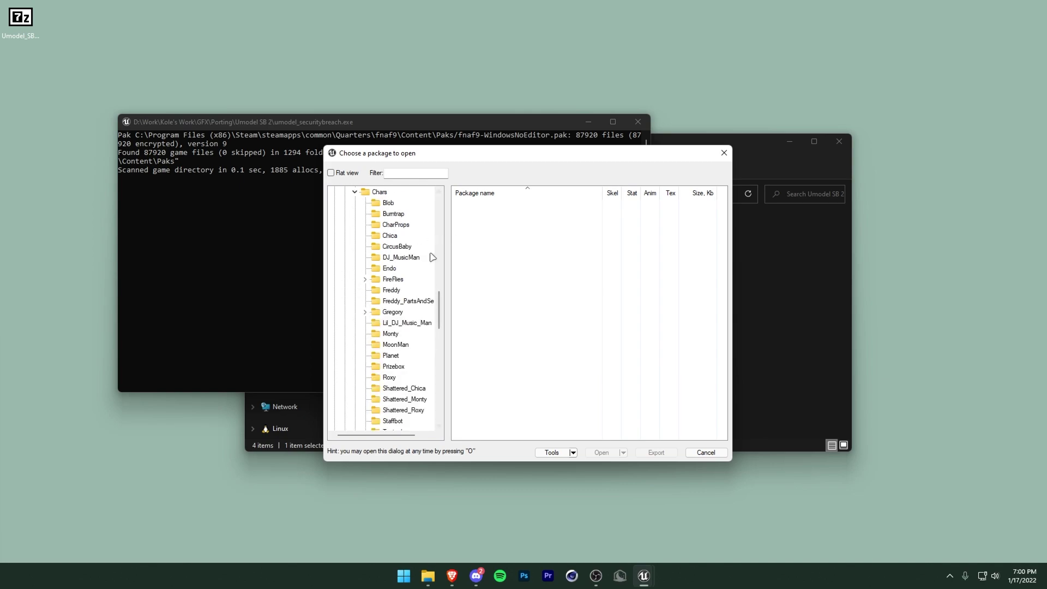
scroll(431, 259, down, 3)
scroll(415, 272, up, 3)
scroll(413, 274, up, 1)
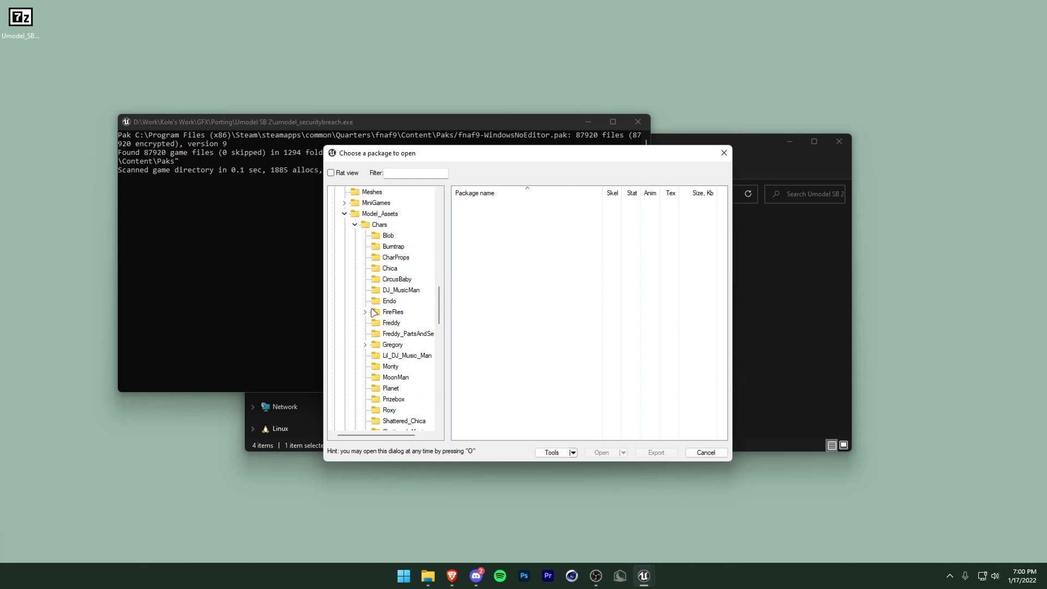
scroll(393, 305, down, 2)
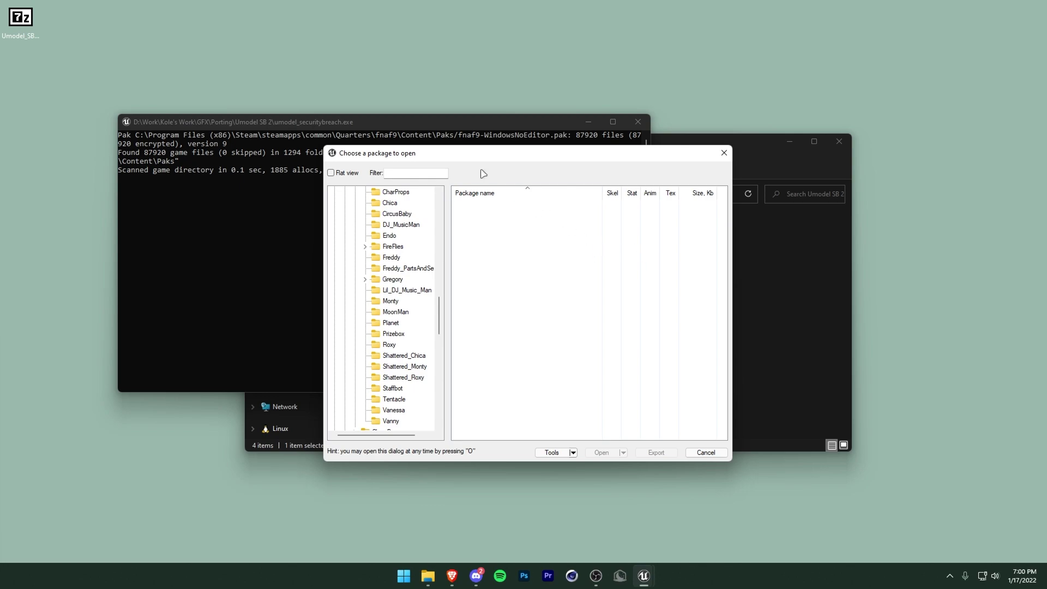
click(394, 205)
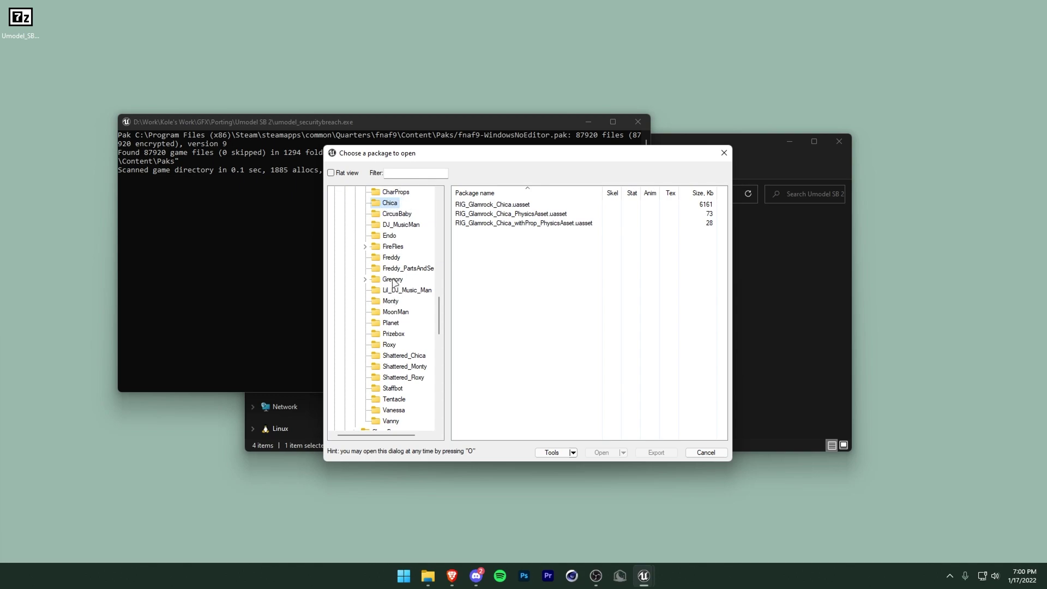
Export the Chica folder's contents to the FNAF SB Exports folder inside Umodel SB 2.
right_click(392, 206)
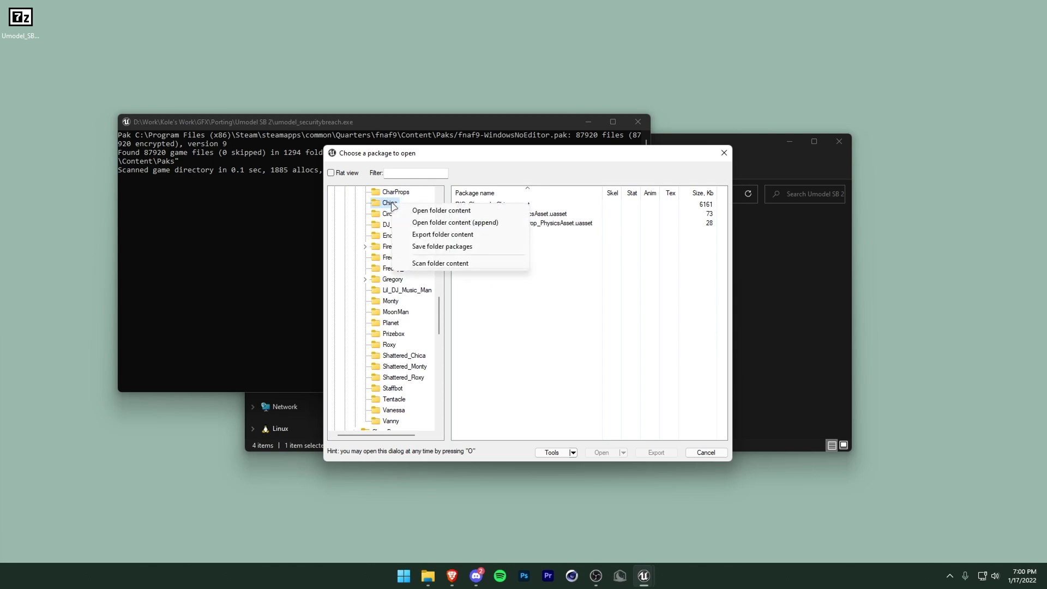
click(428, 232)
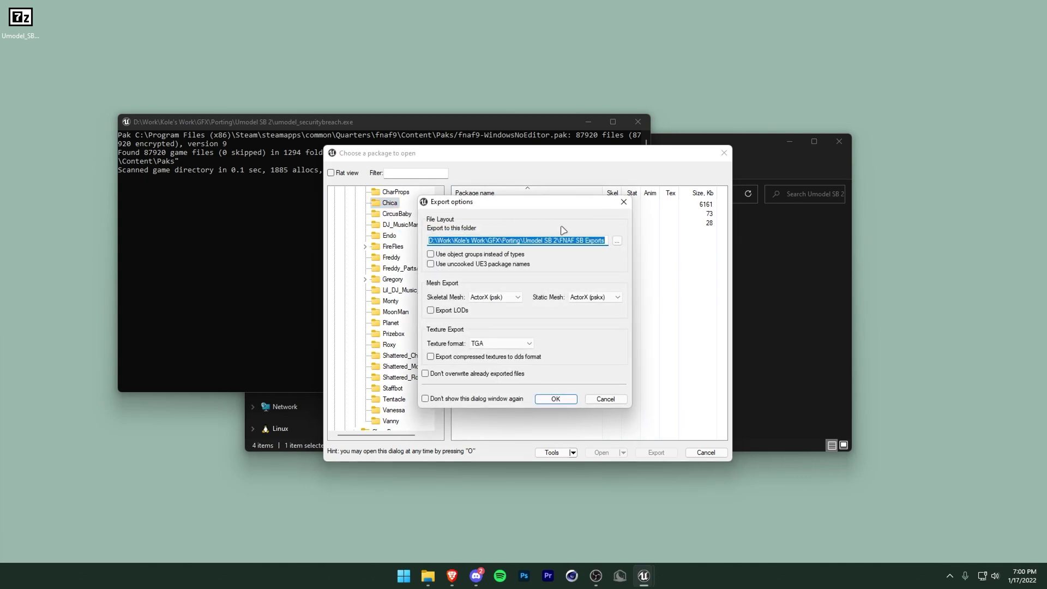
click(600, 242)
drag(600, 245, 561, 239)
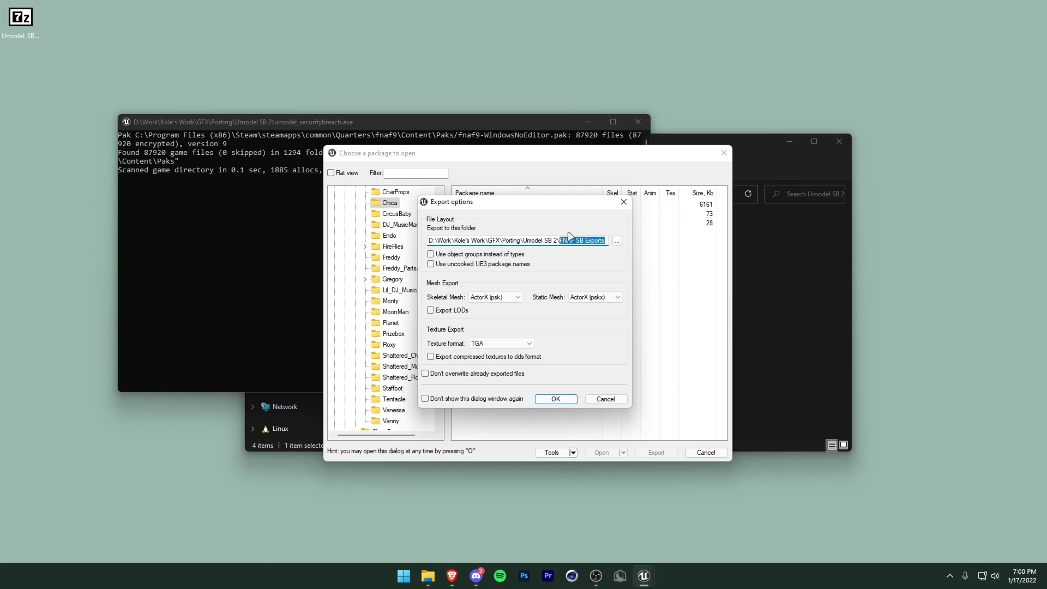
click(602, 240)
click(606, 404)
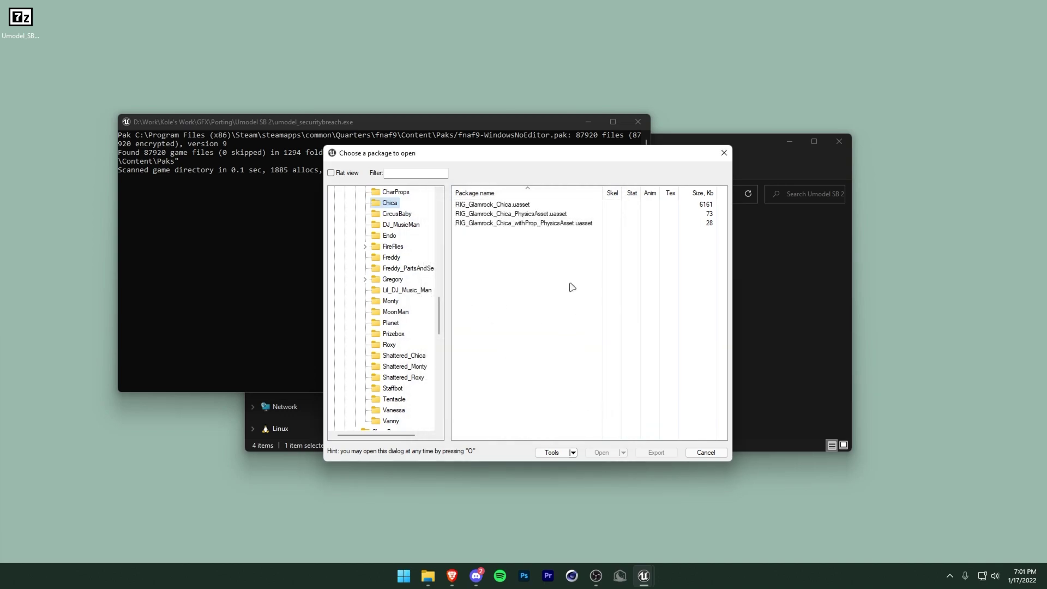
click(1009, 252)
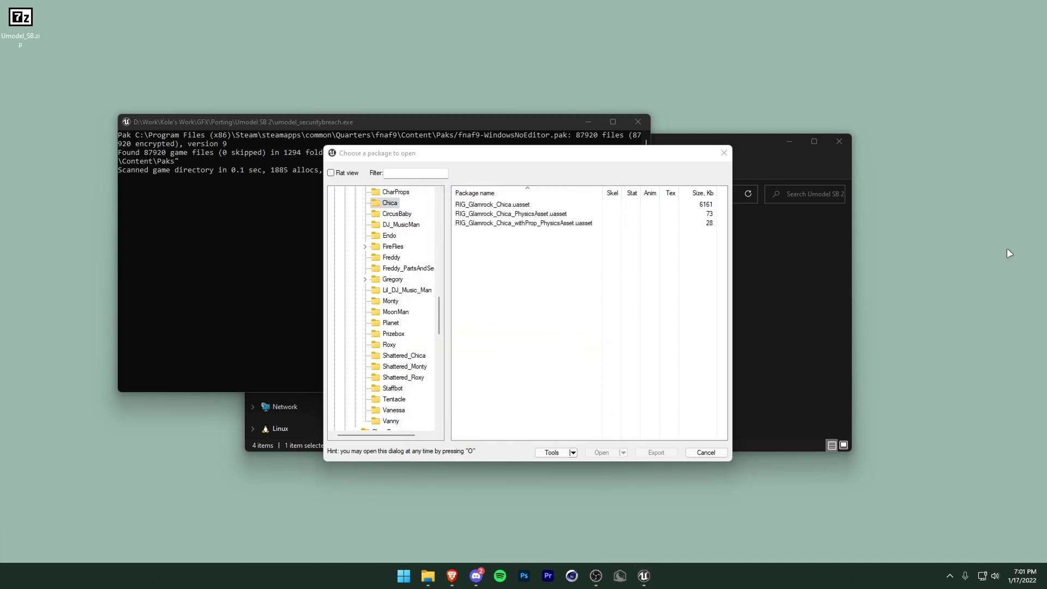
Launch Blender from the Start search and dismiss the splash screen.
key(super)
text(ble)
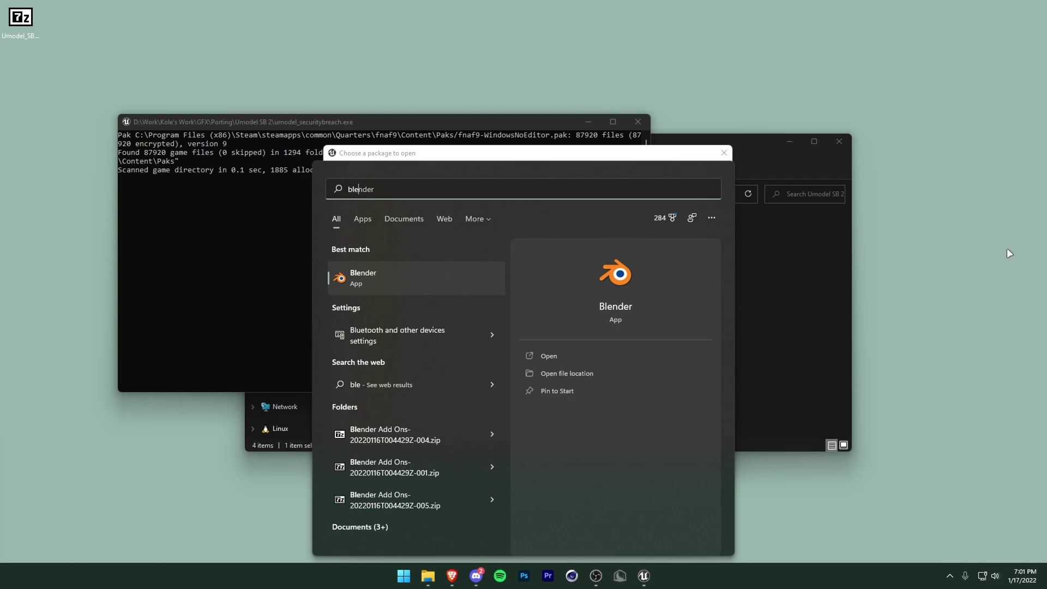
key(Return)
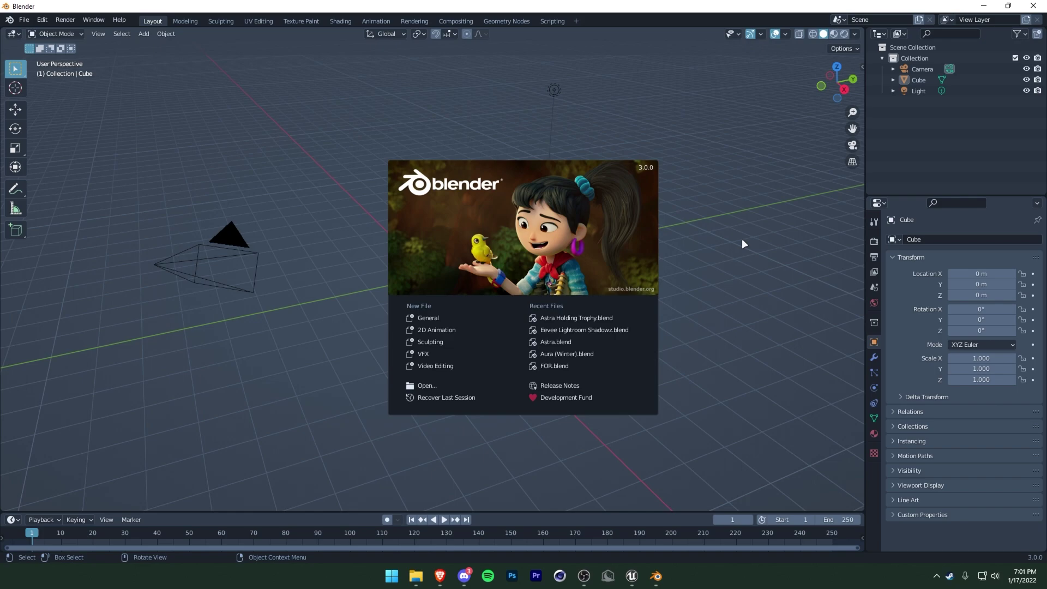
click(742, 238)
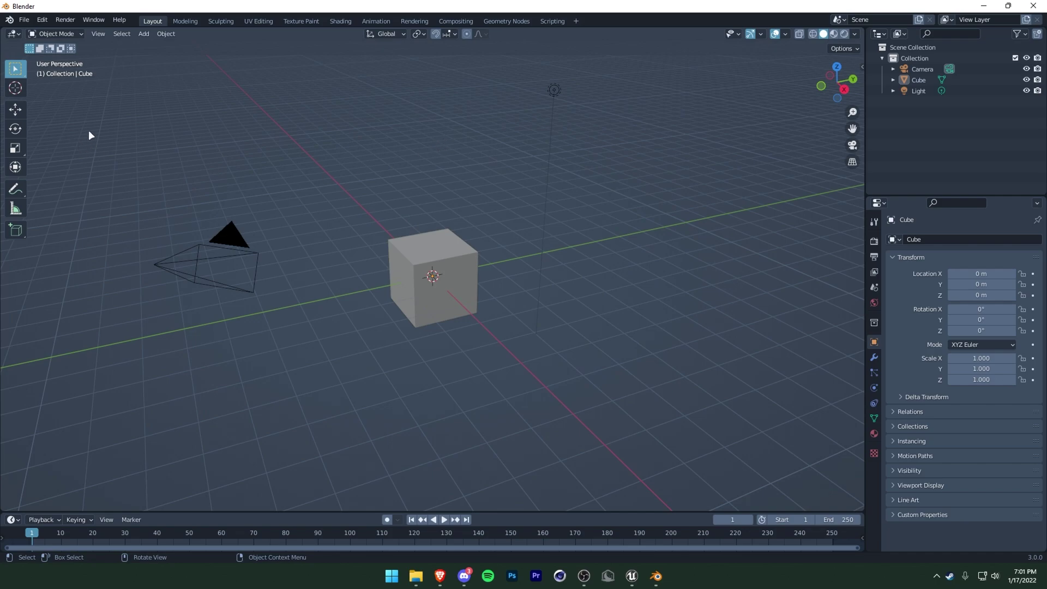
Delete the default camera, cube and light.
drag(73, 96, 716, 365)
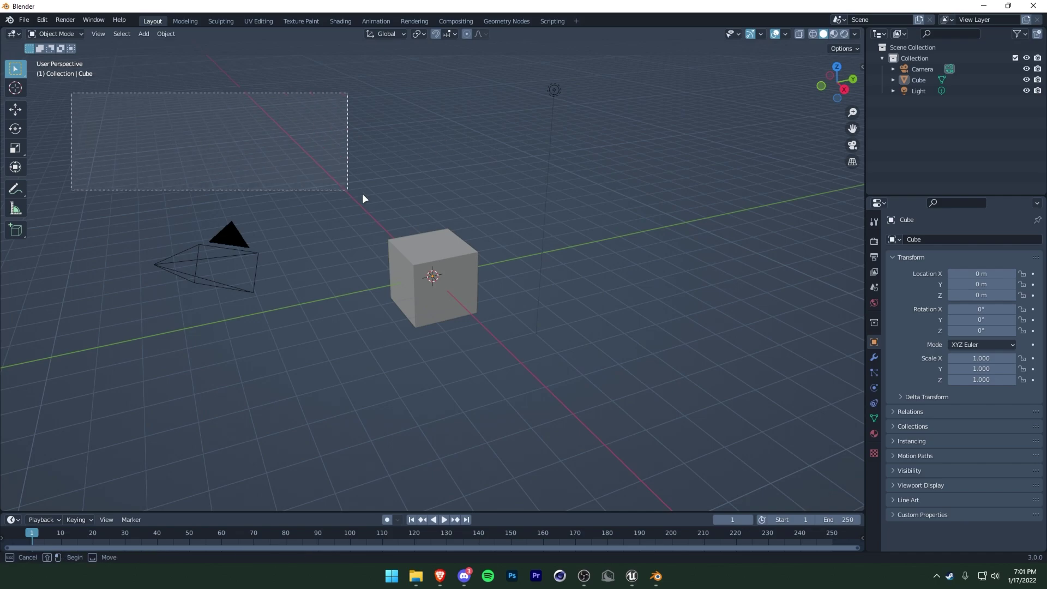
key(x)
click(715, 364)
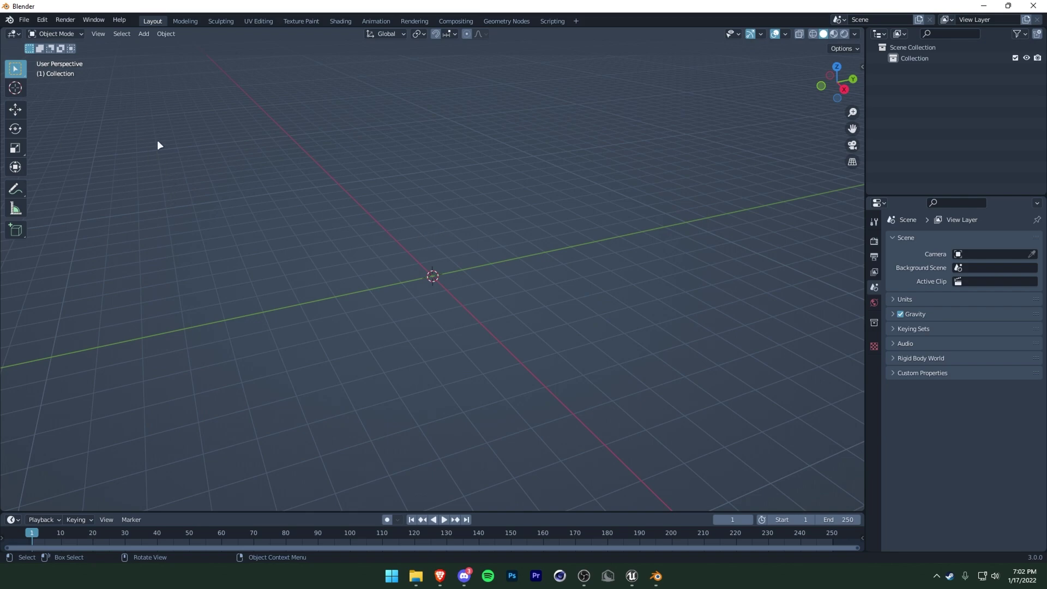
Start a PSK skeleton mesh import and browse to GFX > Porting > Umodel SB 2 > FNAF SB Exports.
click(22, 22)
mouse_move(42, 166)
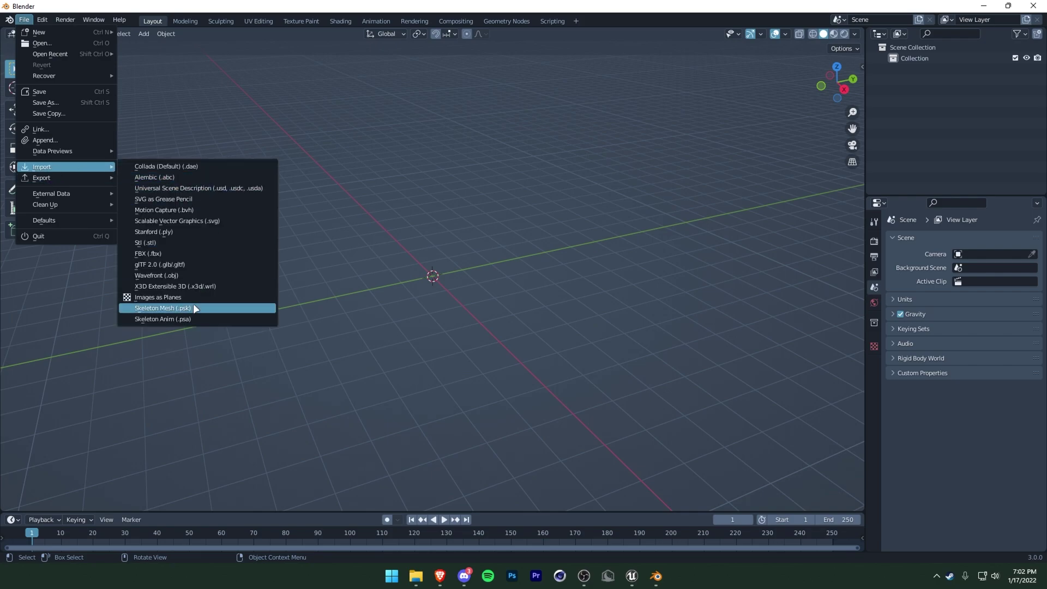
click(180, 308)
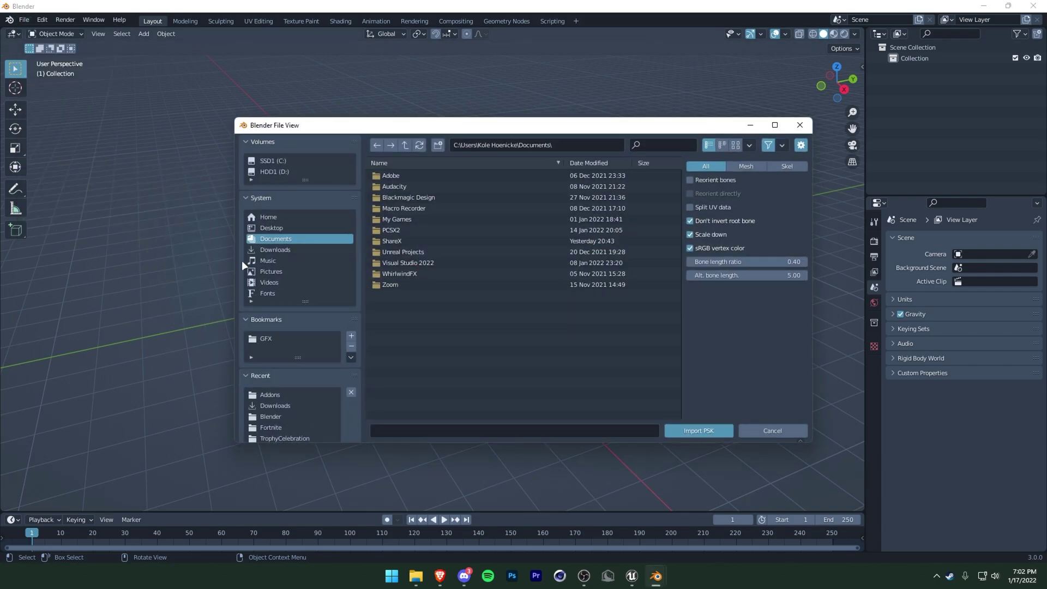
click(268, 342)
scroll(411, 306, down, 5)
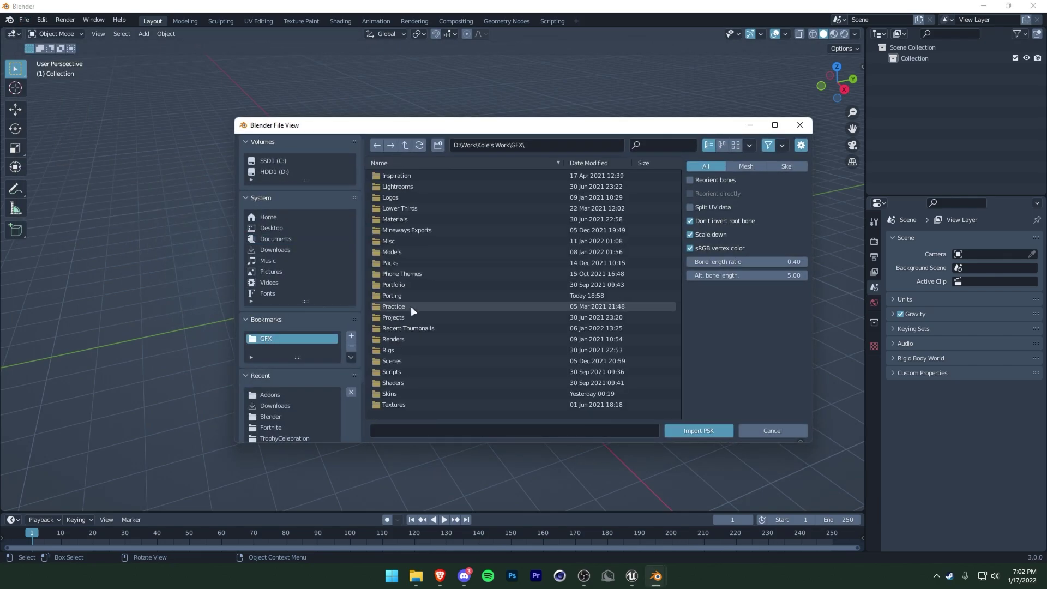
scroll(491, 284, down, 3)
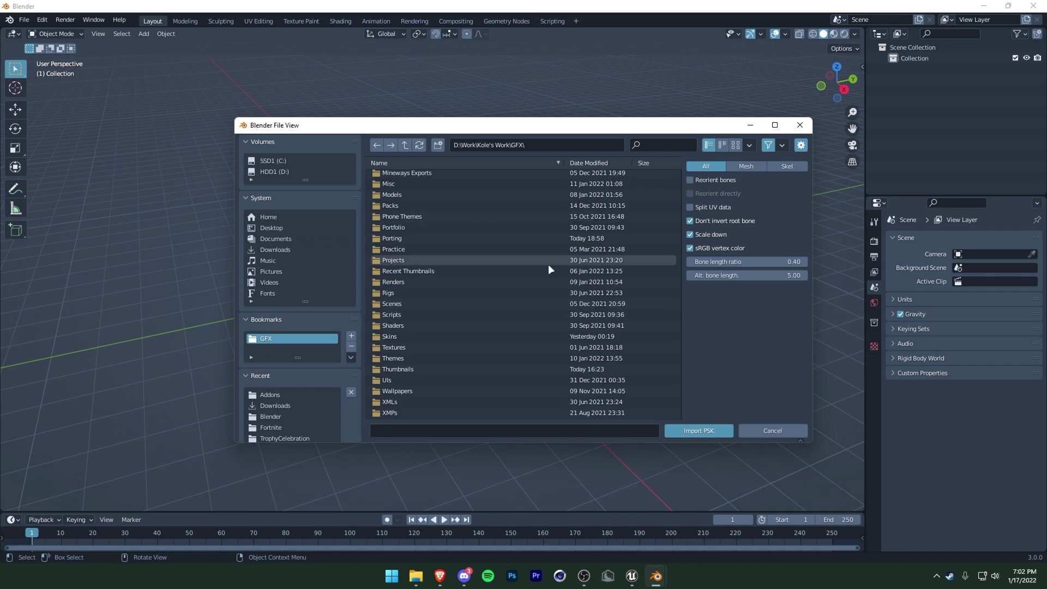
click(442, 239)
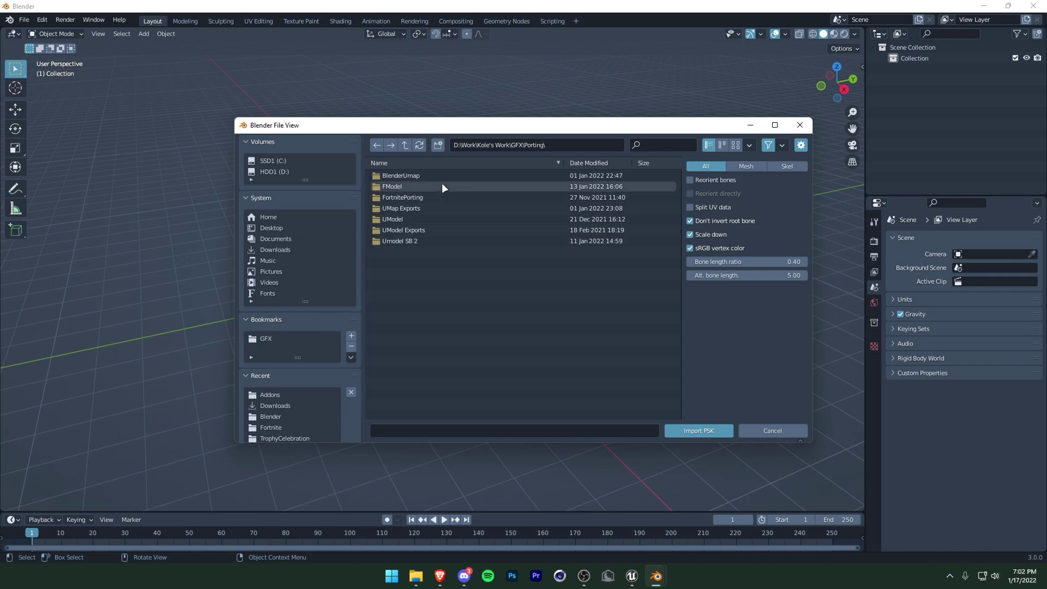
click(421, 240)
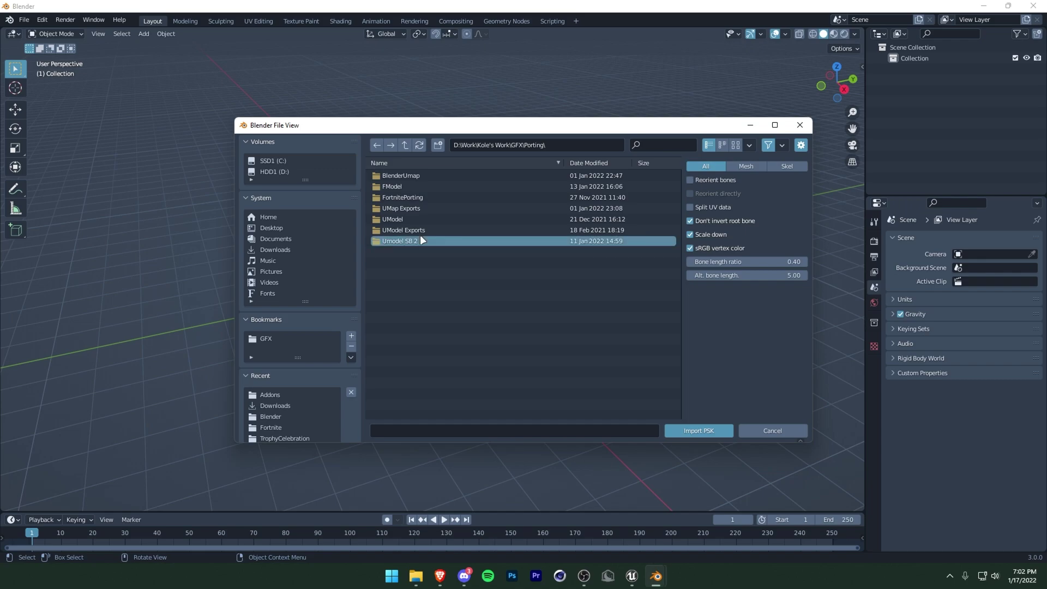
double_click(424, 238)
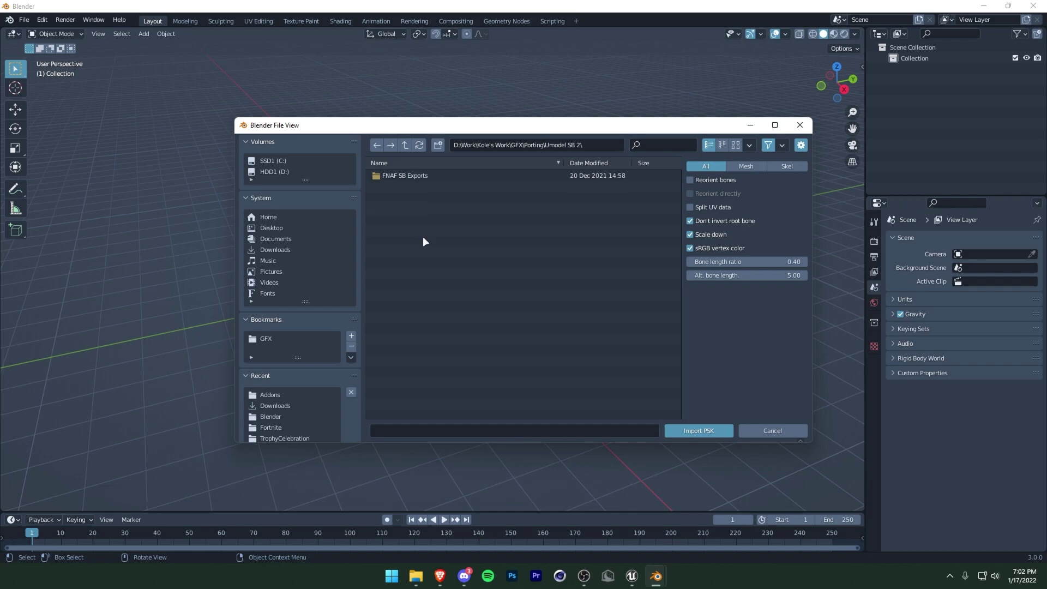
click(437, 179)
double_click(439, 175)
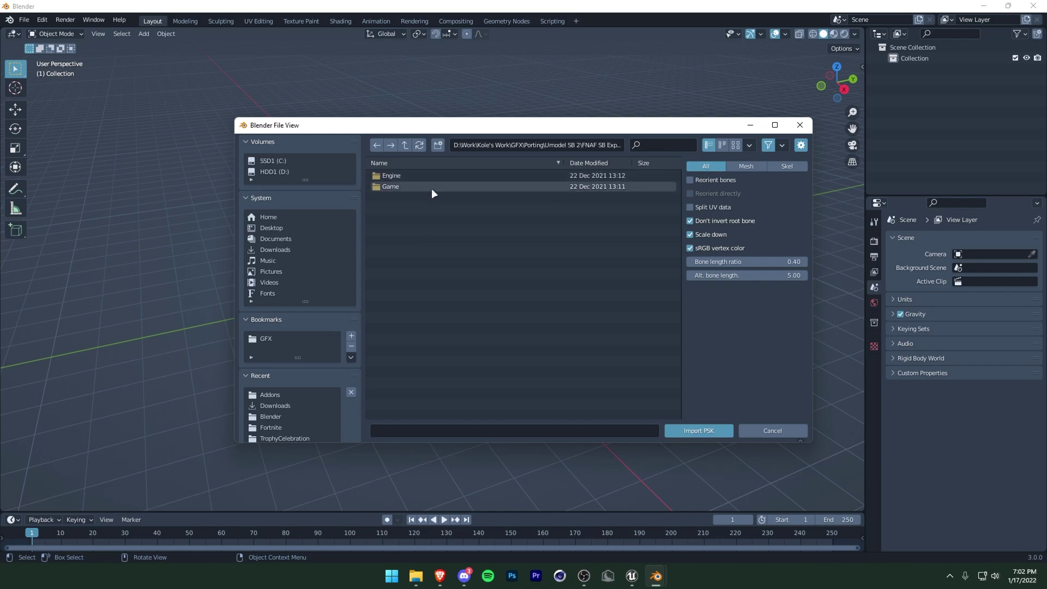
From Game > Model_Assets > Chars > Chica, import RIG_Glamrock_Chica.psk with Reorient bones enabled.
double_click(436, 188)
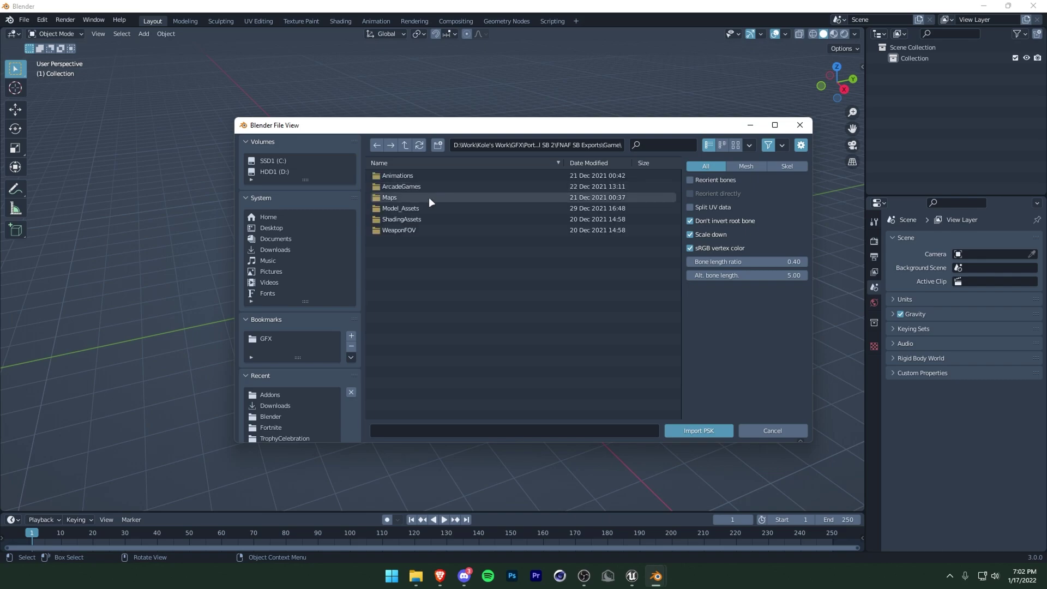
double_click(425, 205)
double_click(430, 178)
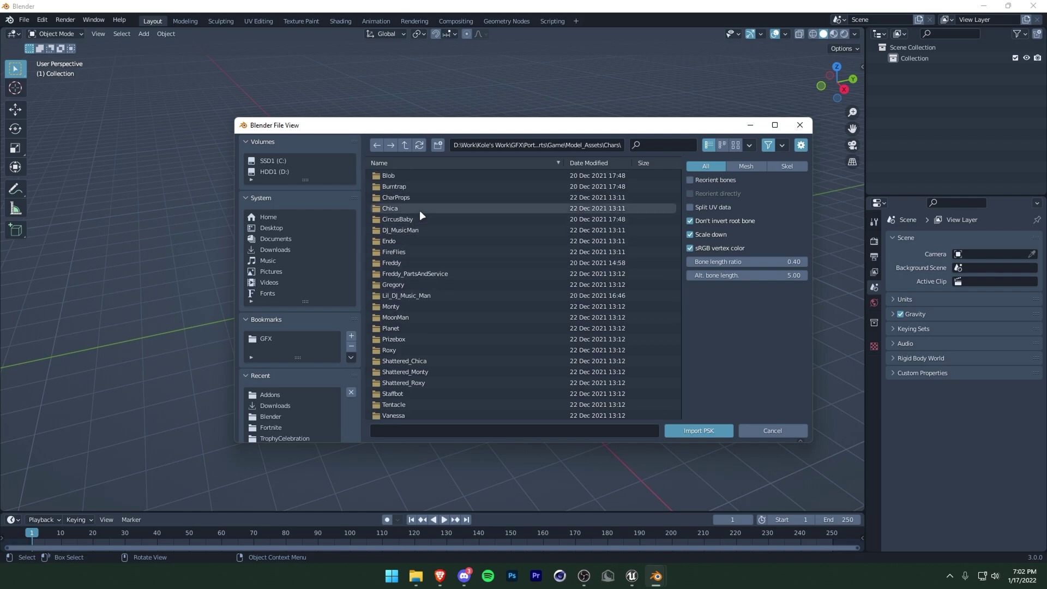
double_click(420, 211)
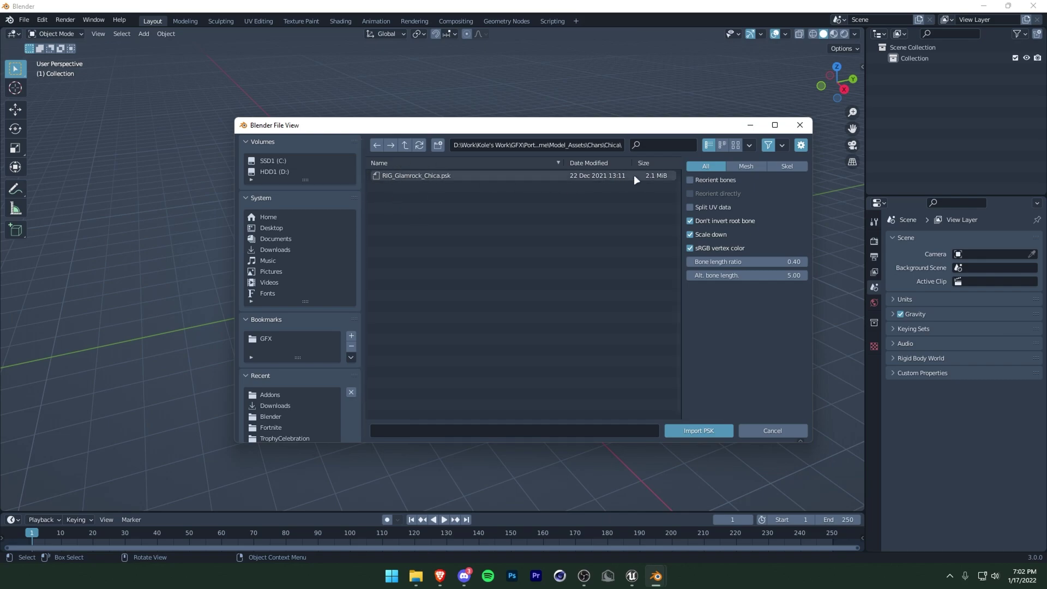
click(690, 180)
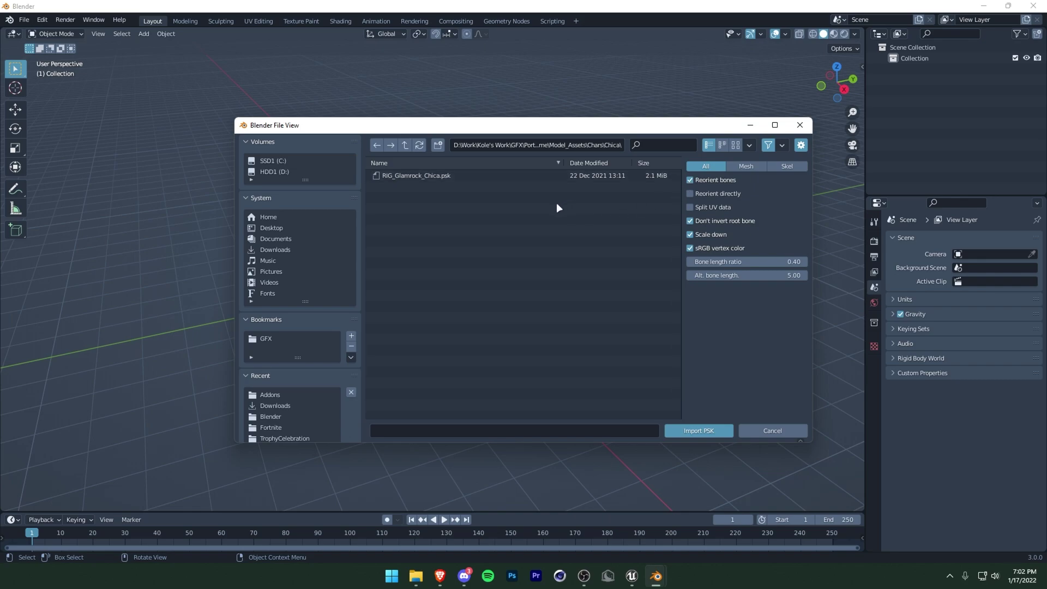
click(542, 173)
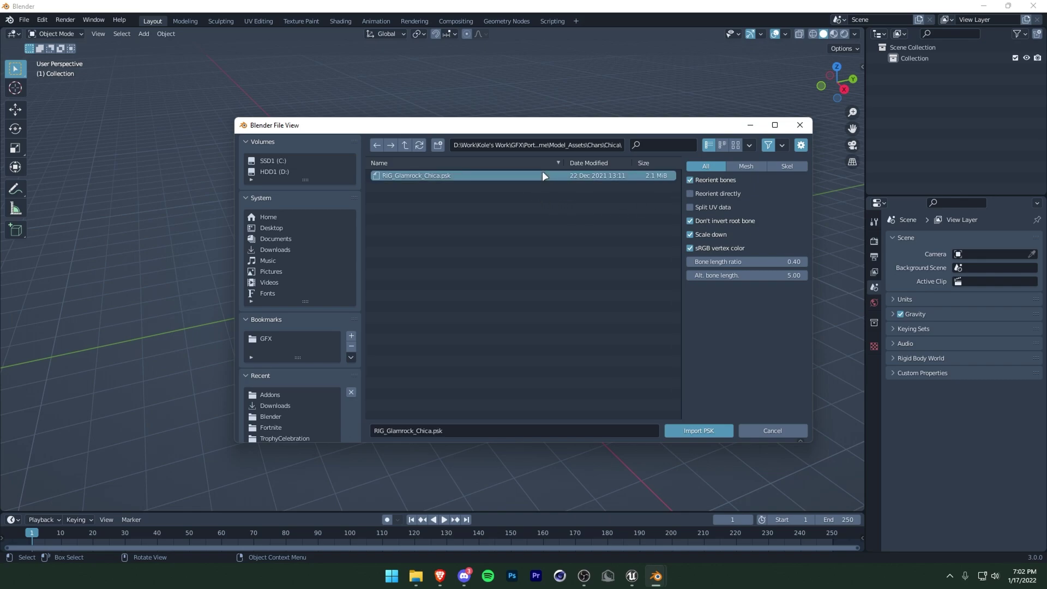
click(690, 431)
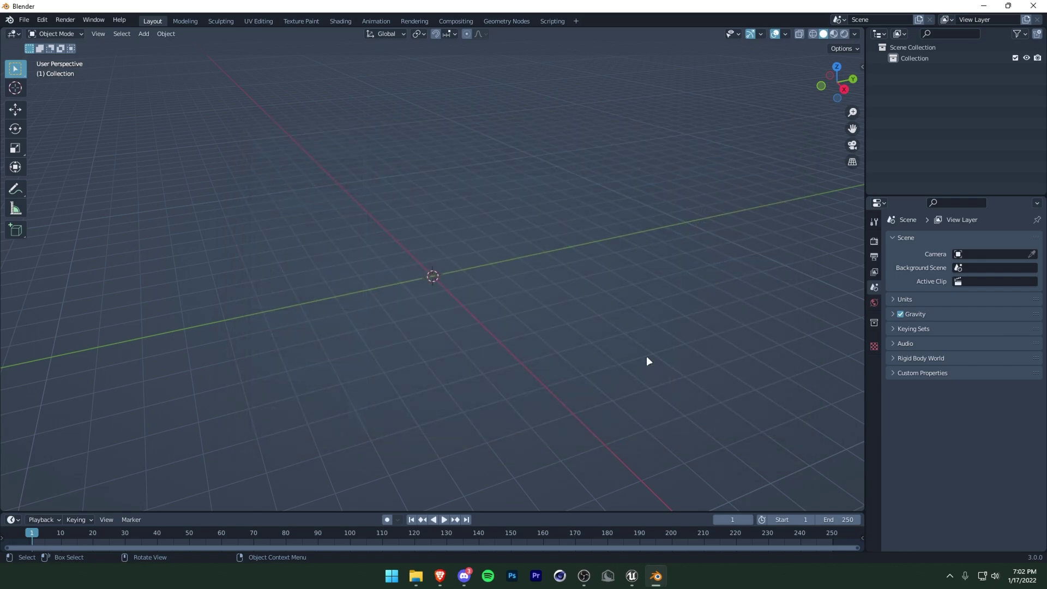
Deselect the rig, then zoom, orbit and pan to frame the T-posed Glamrock Chica.
click(645, 354)
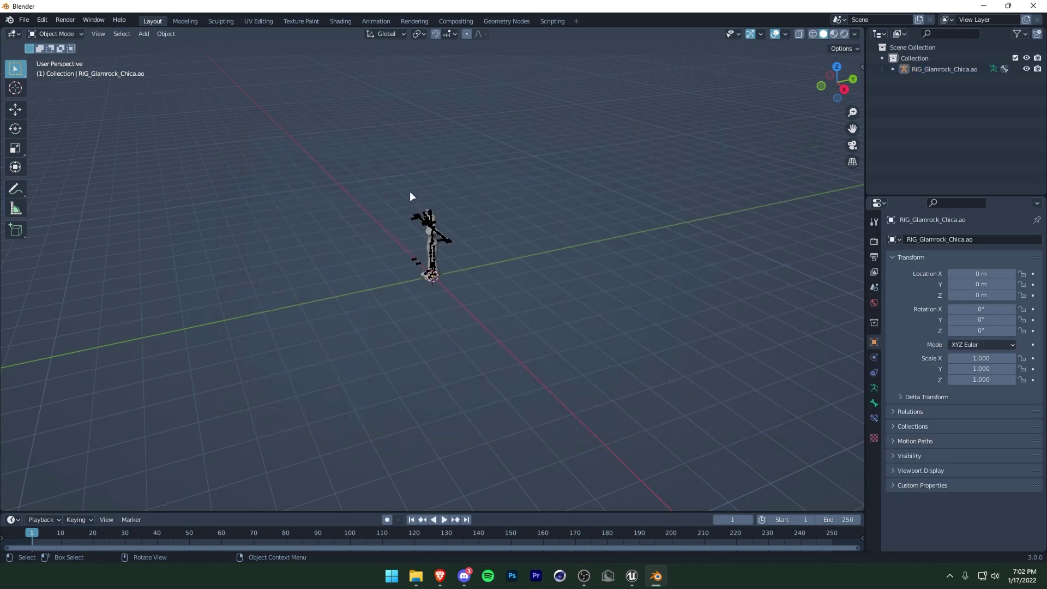
scroll(412, 194, up, 3)
scroll(412, 194, up, 5)
drag(853, 128, 852, 272)
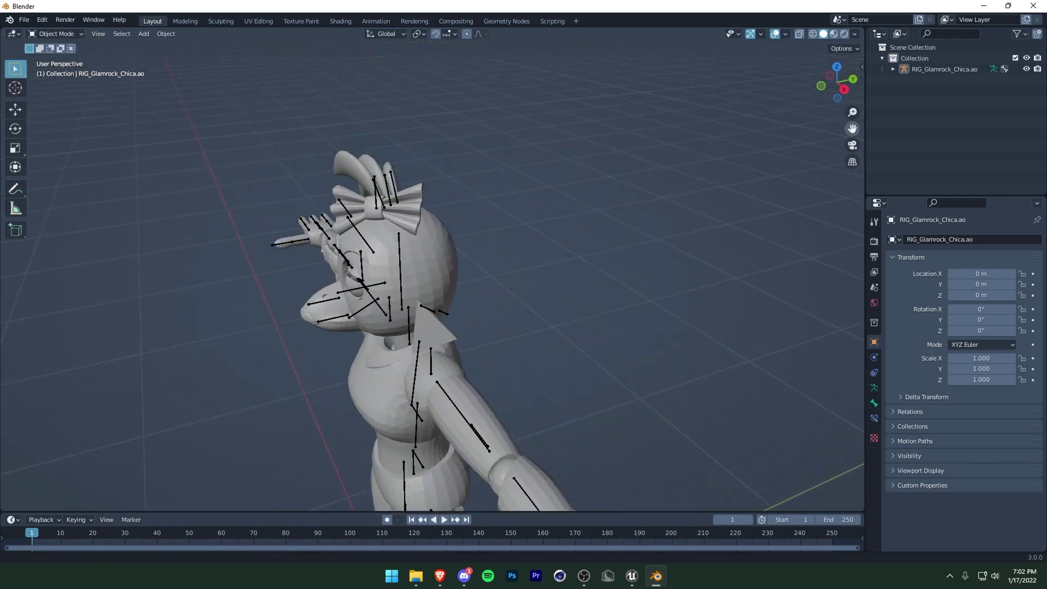
middle_drag(499, 210, 553, 171)
scroll(554, 171, up, 3)
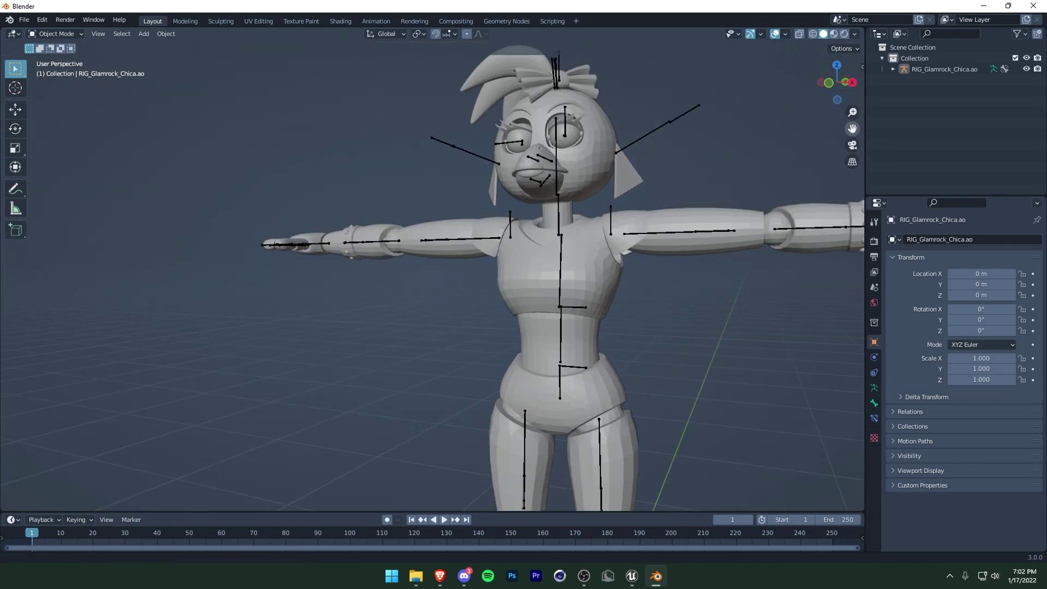
drag(854, 129, 300, 143)
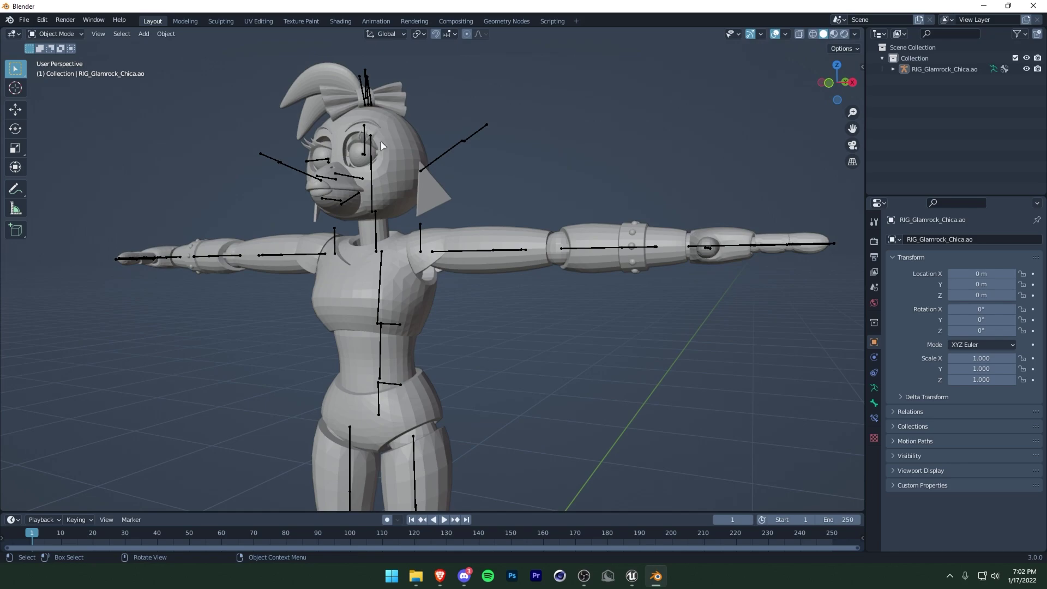
Apply Shade Smooth to the Chica mesh.
click(409, 149)
right_click(409, 149)
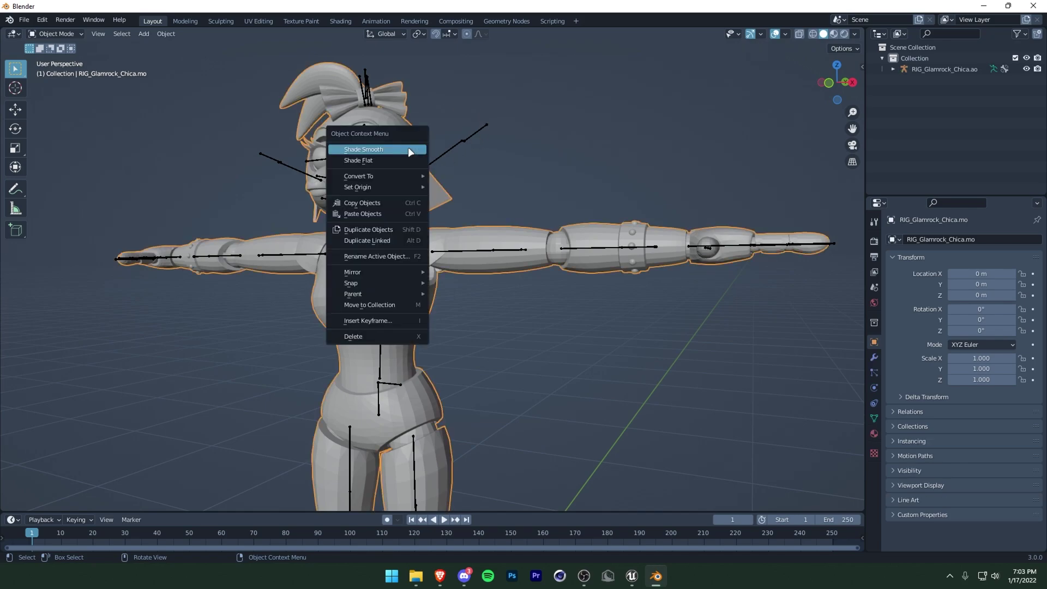
click(410, 151)
click(580, 158)
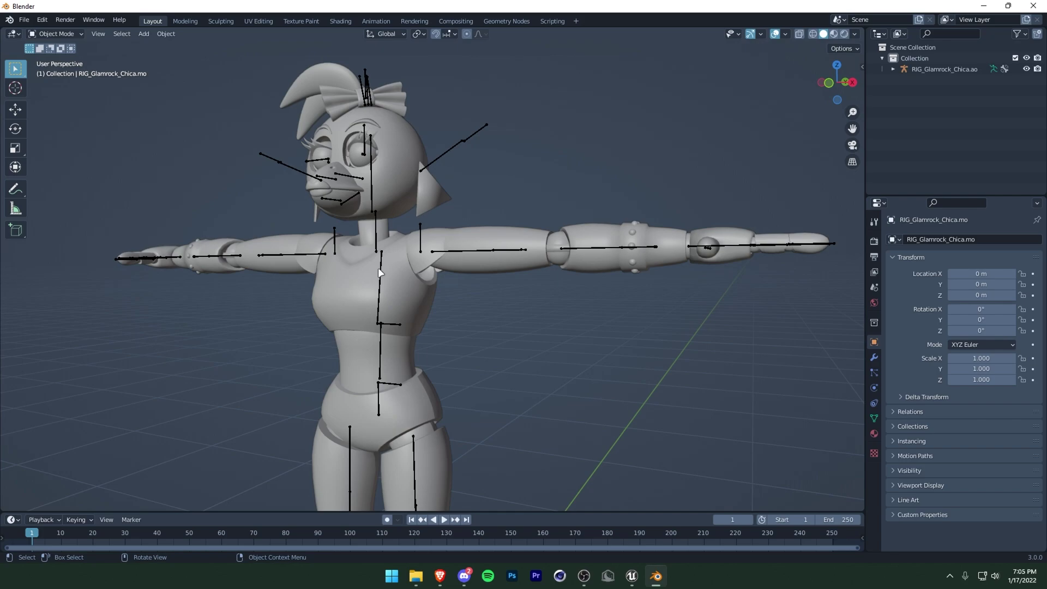
Hide the armature in the outliner and switch the viewport to Material Preview shading.
click(1025, 69)
click(394, 314)
middle_drag(393, 314, 362, 362)
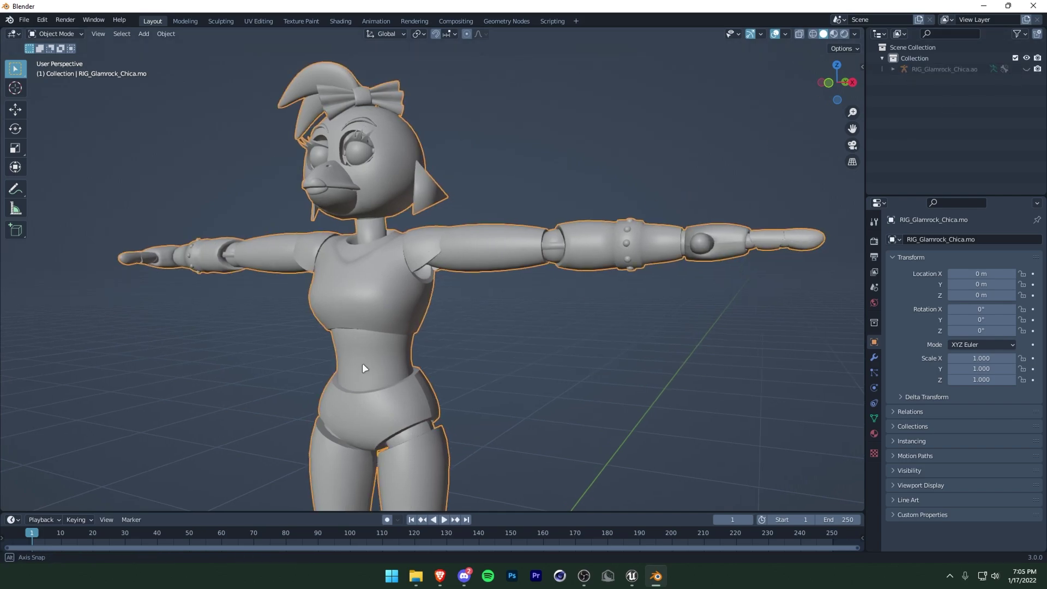
scroll(388, 368, down, 3)
click(598, 355)
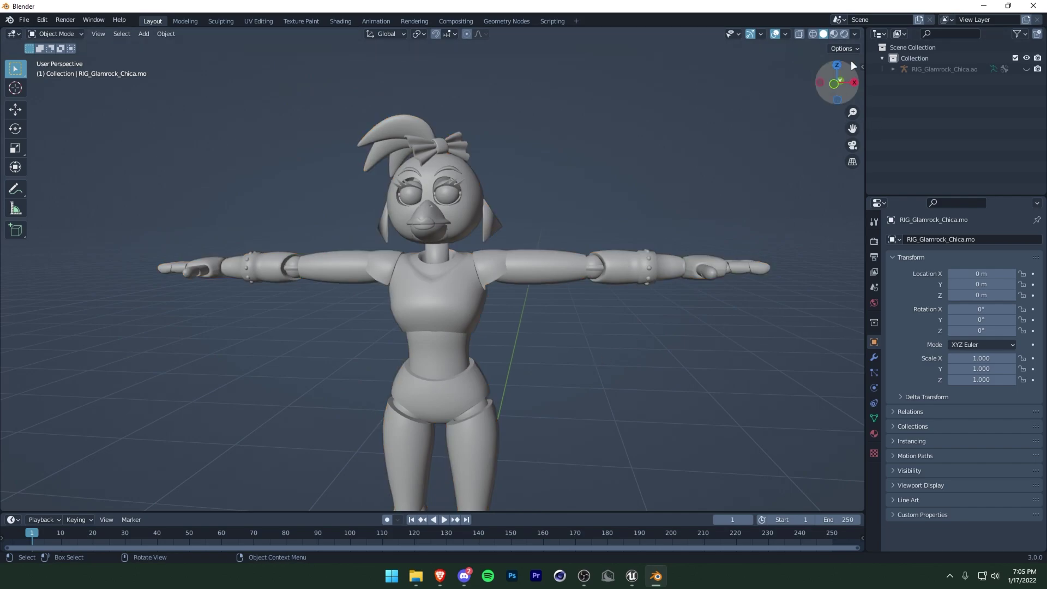
click(834, 36)
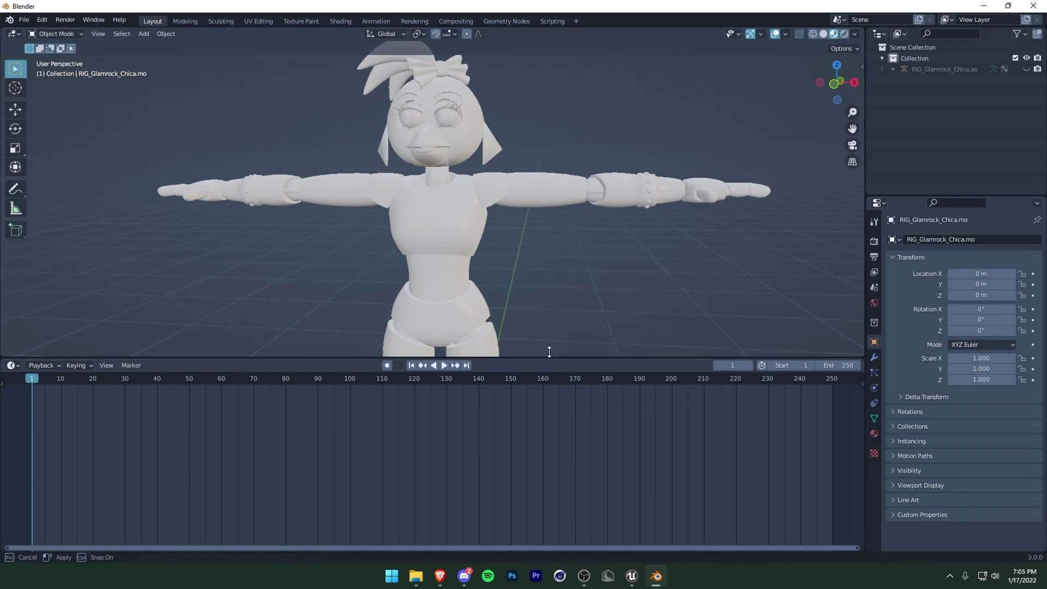
Enlarge the timeline area and turn it into a Shader Editor.
drag(528, 512, 540, 300)
click(11, 307)
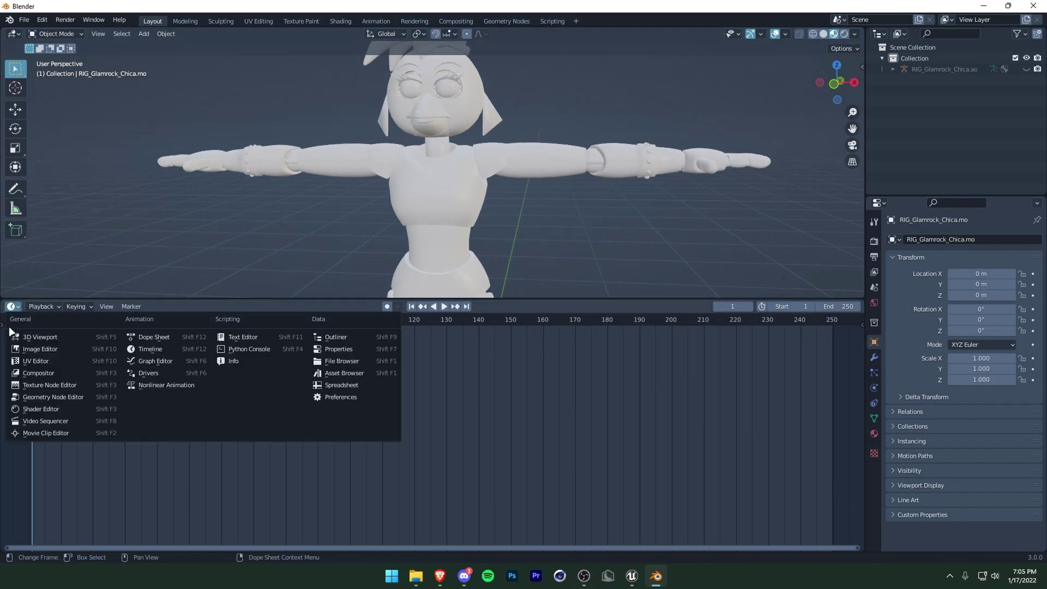
click(40, 409)
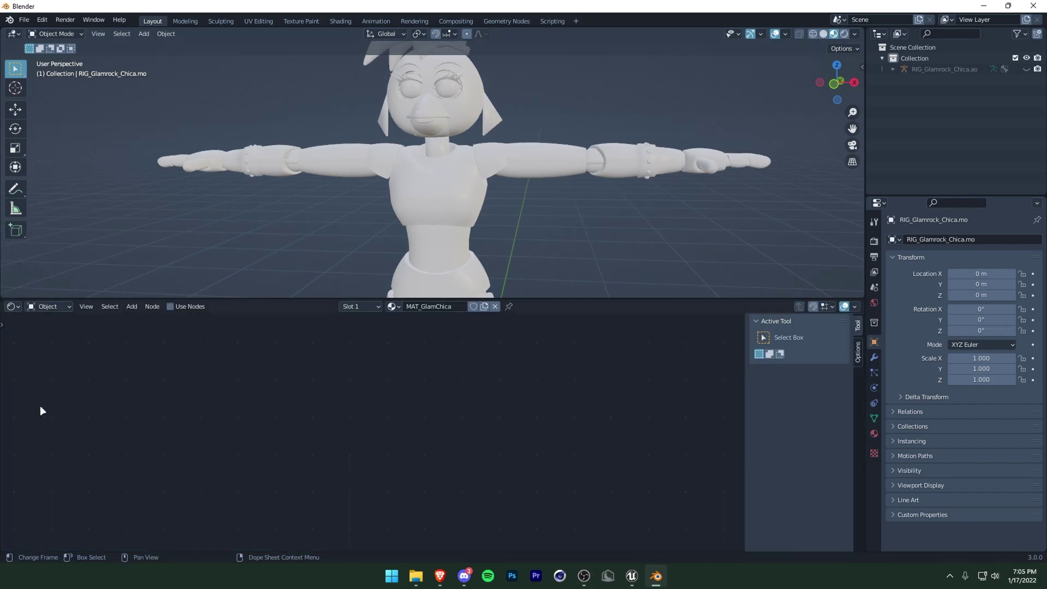
Enable Use Nodes on MAT_GlamChica and delete its Principled BSDF node.
click(420, 187)
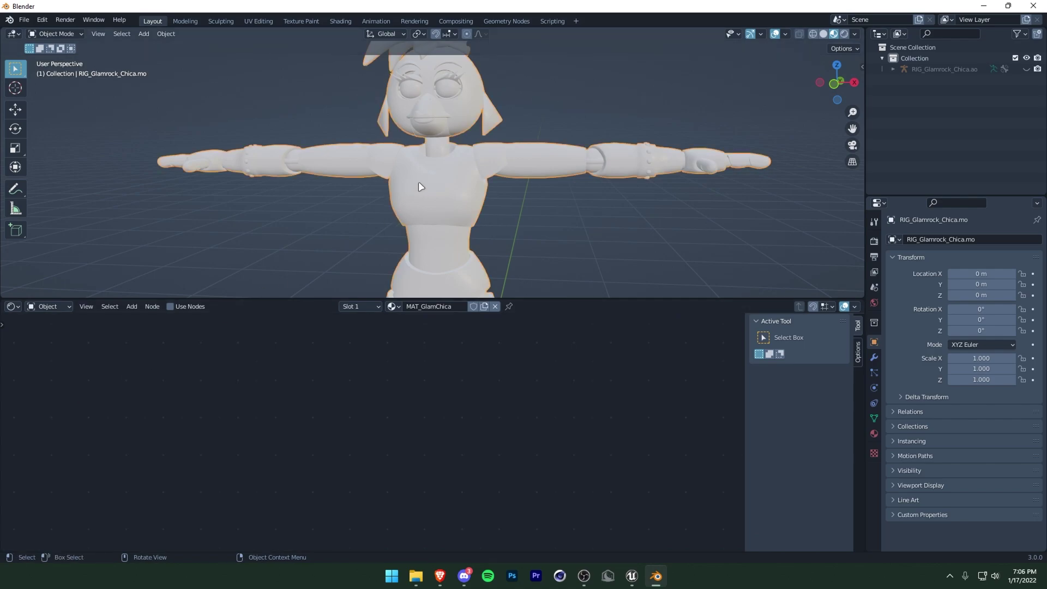
click(171, 306)
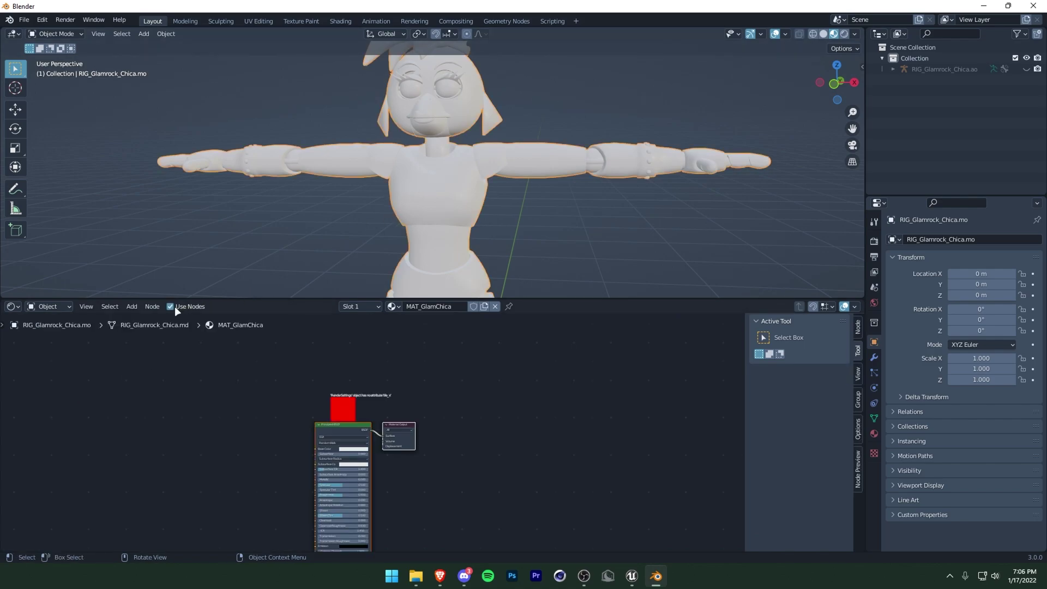
drag(254, 343, 451, 392)
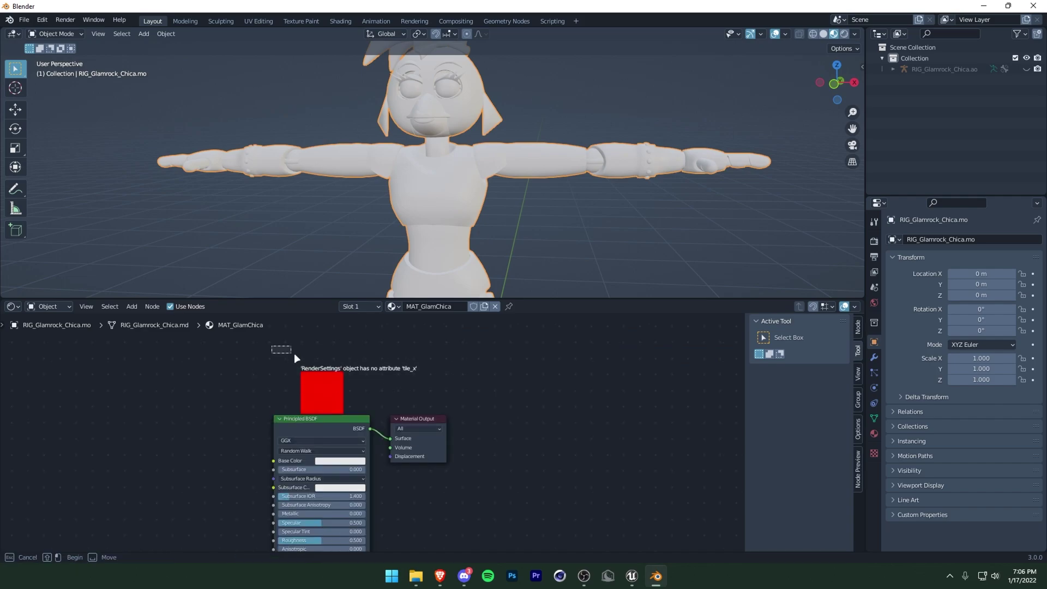
mouse_move(272, 345)
mouse_down()
mouse_move(392, 423)
mouse_move(330, 380)
mouse_up()
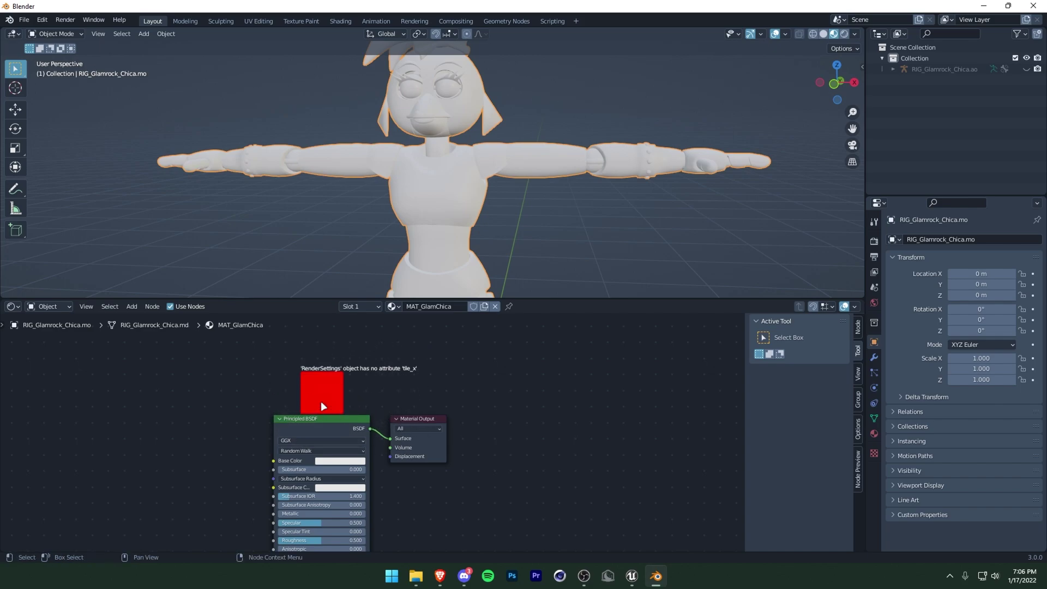
drag(278, 350, 430, 416)
click(306, 428)
key(x)
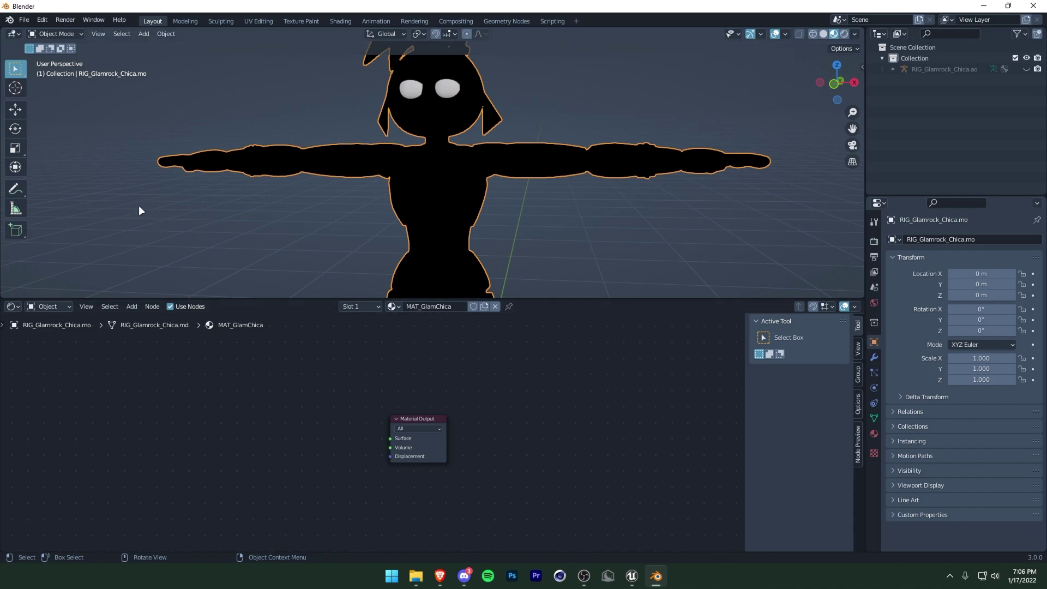
Append the FNAF SB Shader node group from GFX\Shaders\Other\FNAF SB Shader.blend\NodeTree.
click(25, 20)
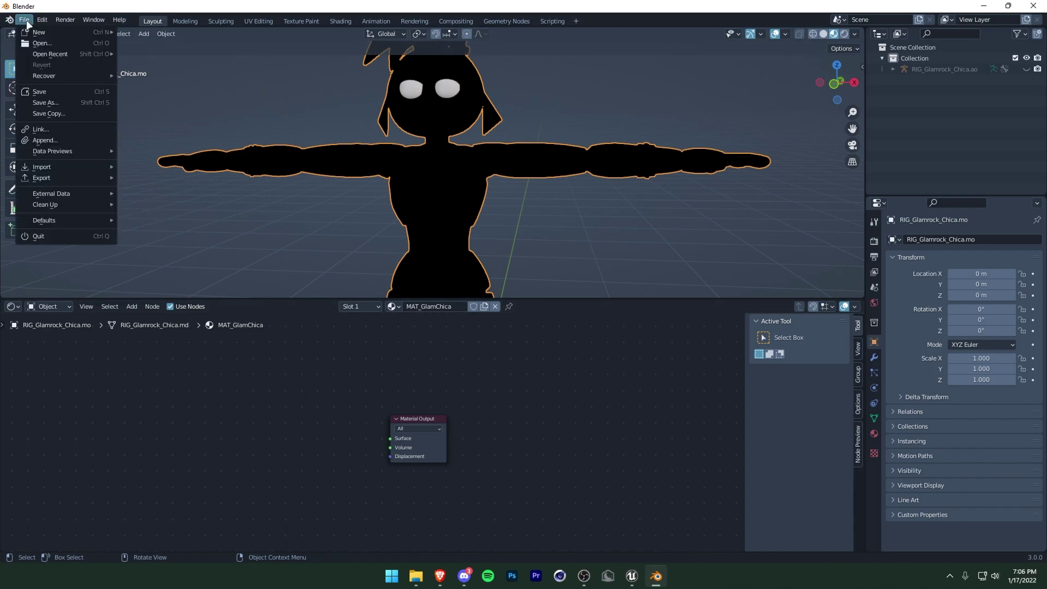
key(Escape)
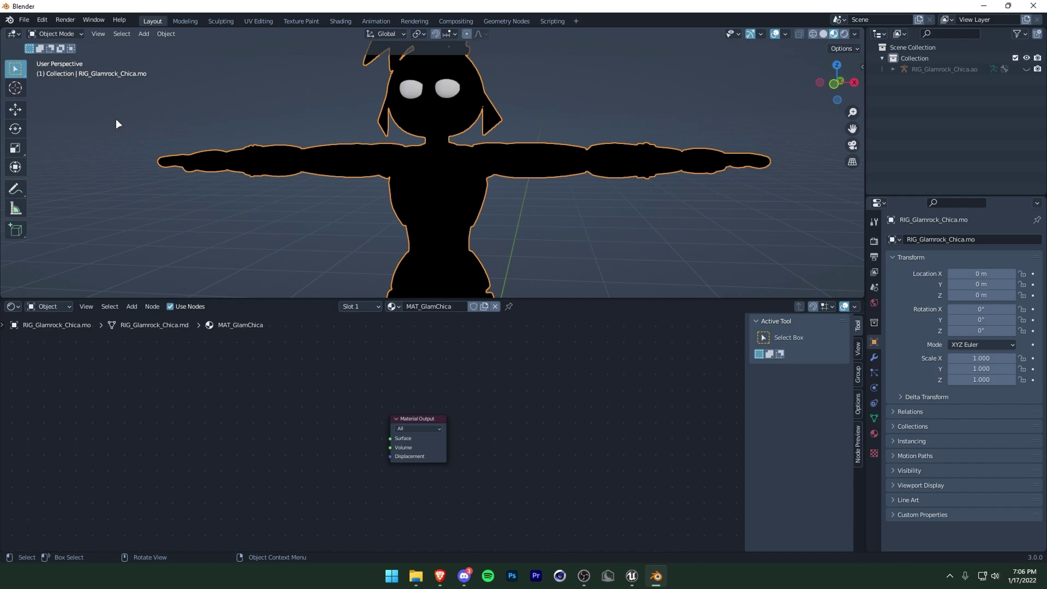
click(24, 20)
click(57, 140)
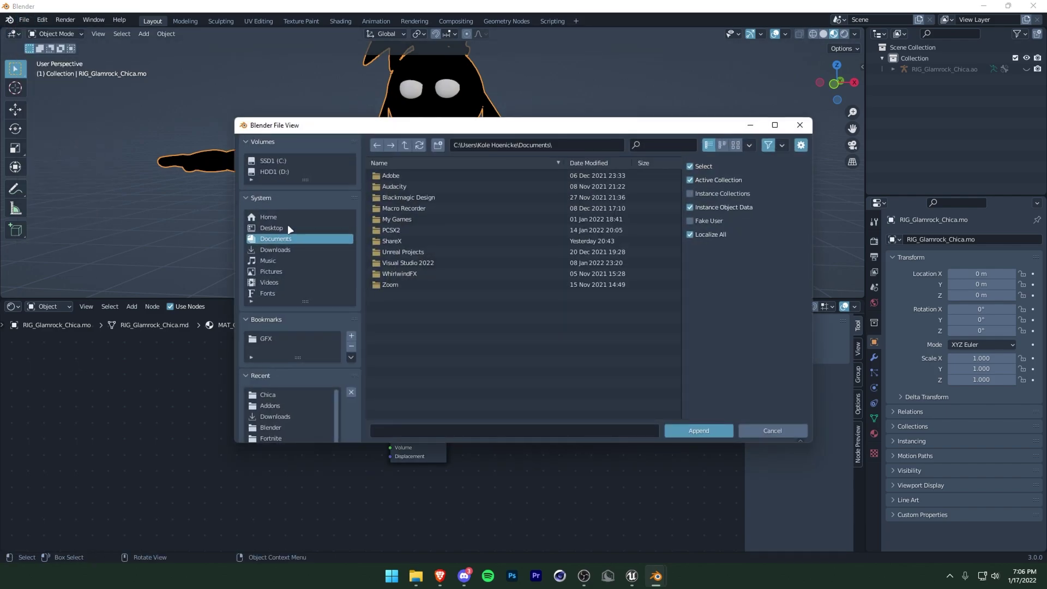
click(266, 340)
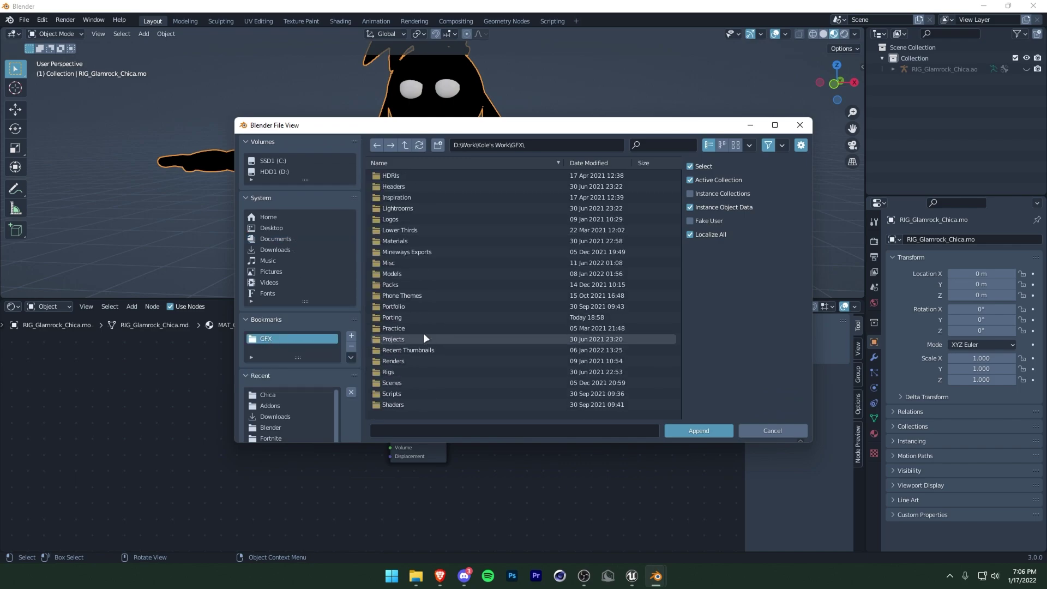
scroll(420, 292, down, 5)
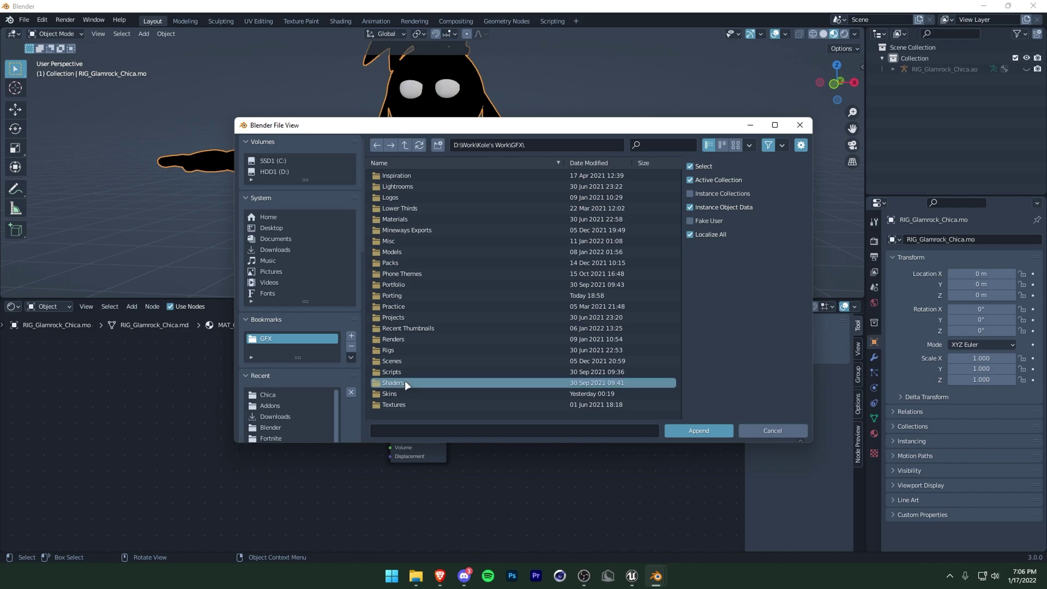
double_click(405, 382)
double_click(421, 186)
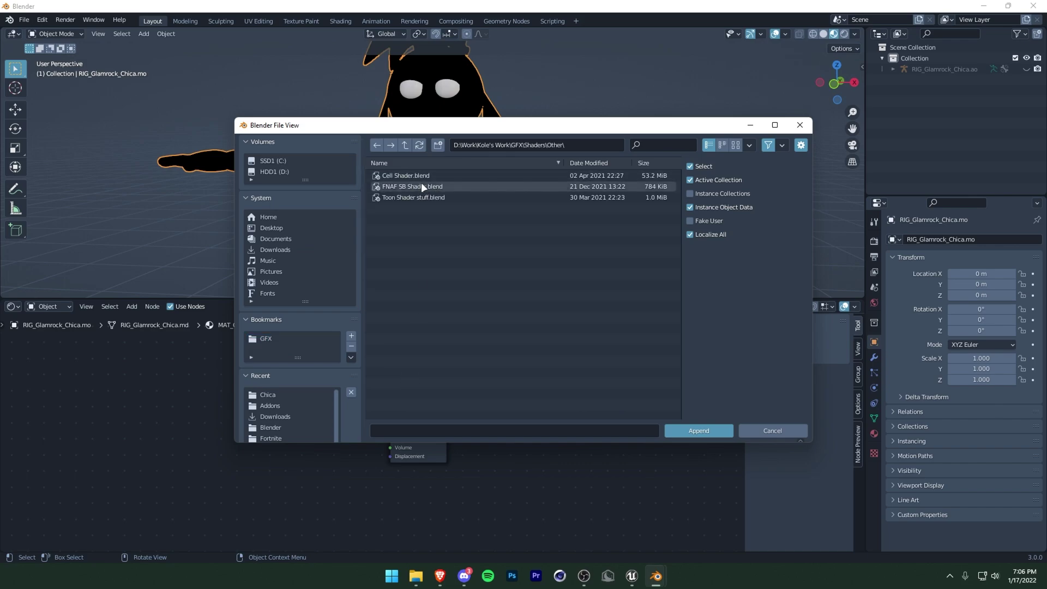
double_click(420, 186)
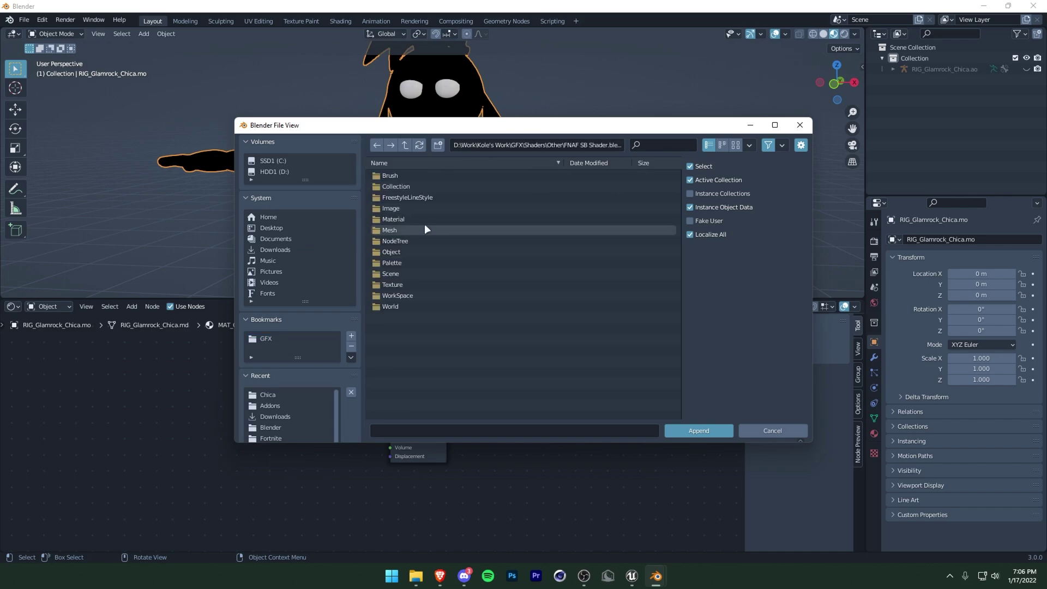
double_click(404, 241)
click(416, 175)
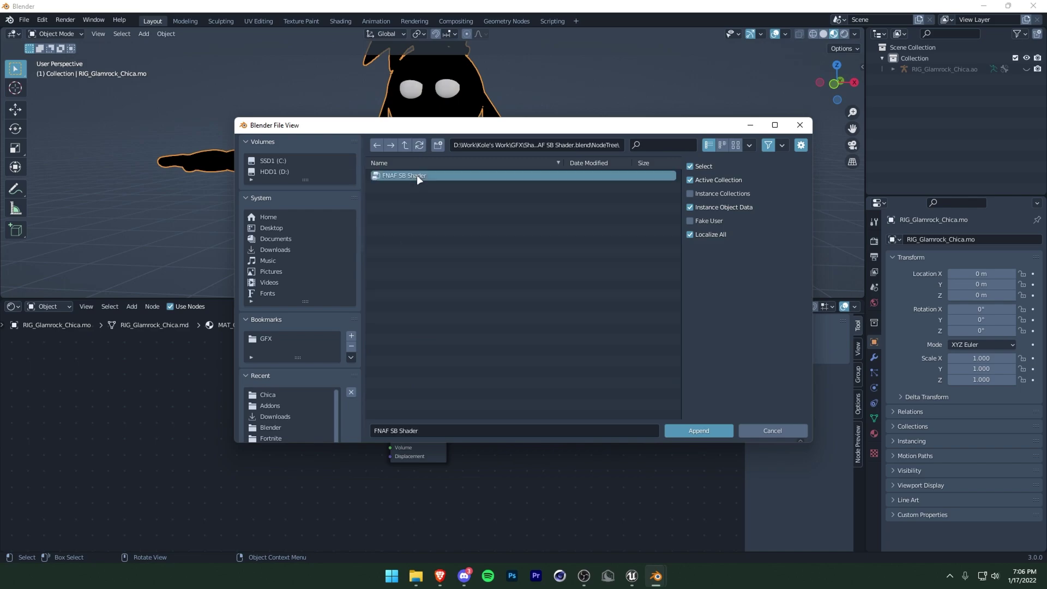
click(698, 429)
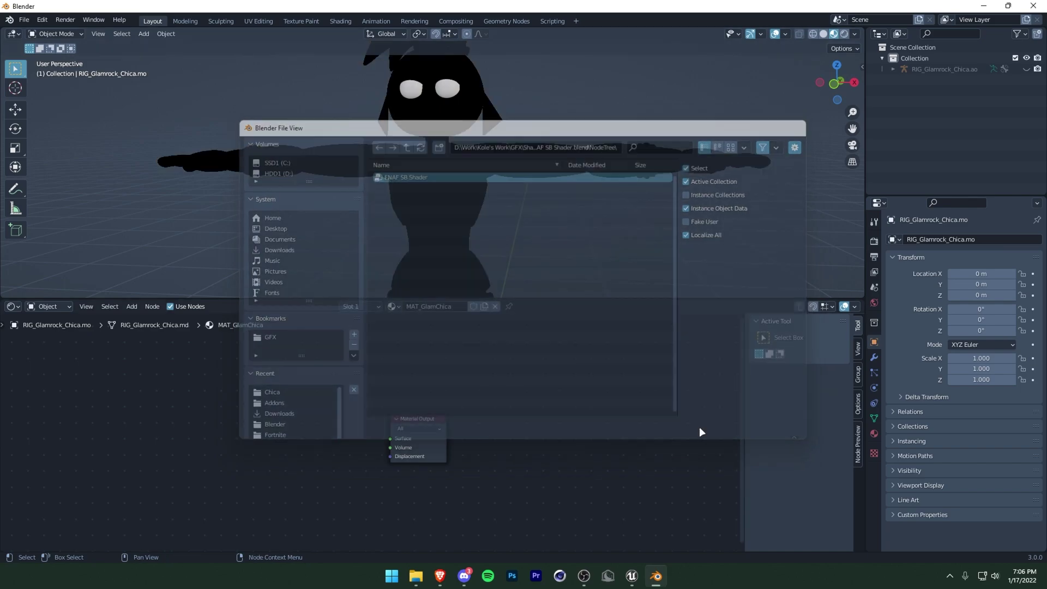
click(138, 309)
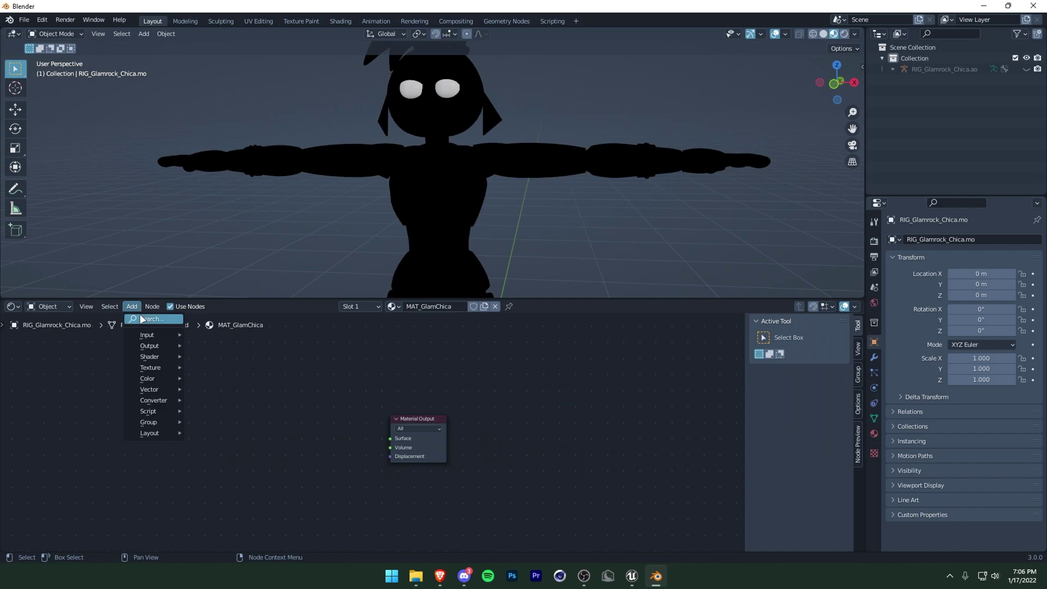
Add an FNAF SB Shader group node and wire its BSDF output to Material Output Surface.
click(141, 316)
text(fnaf)
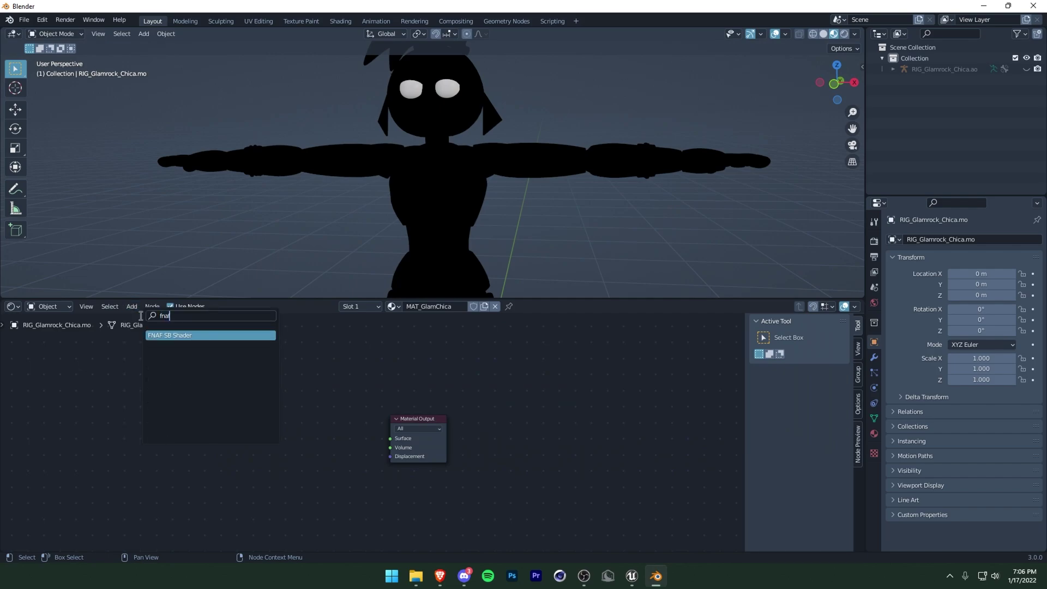
click(187, 335)
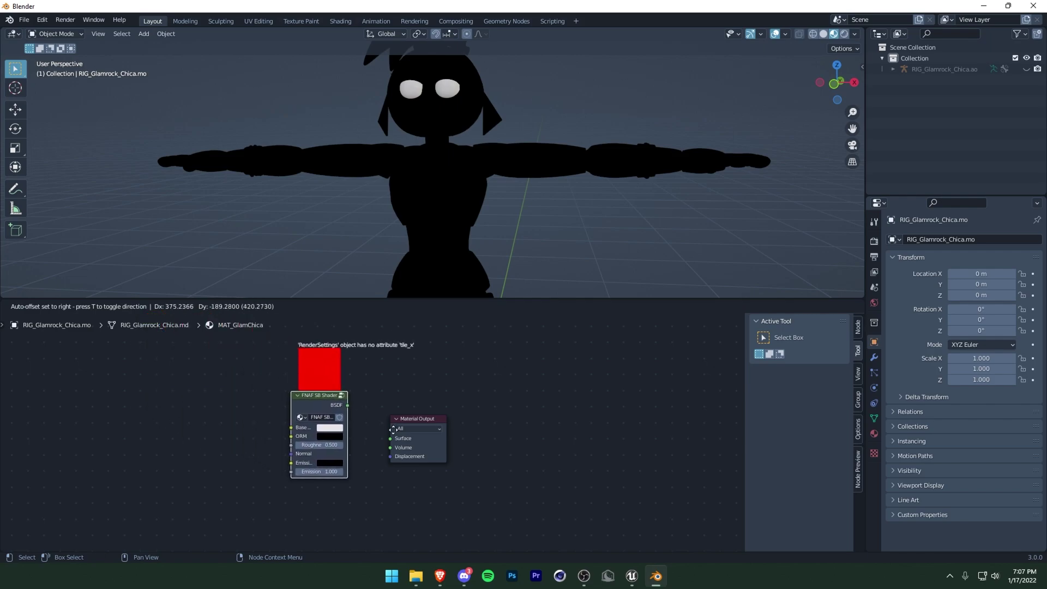
click(442, 457)
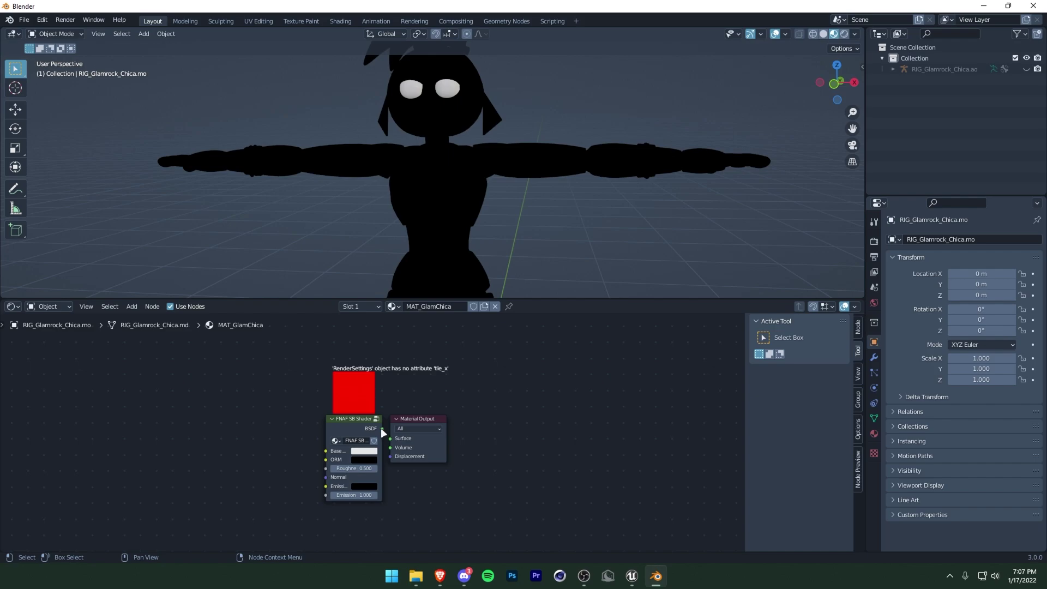
scroll(428, 468, up, 2)
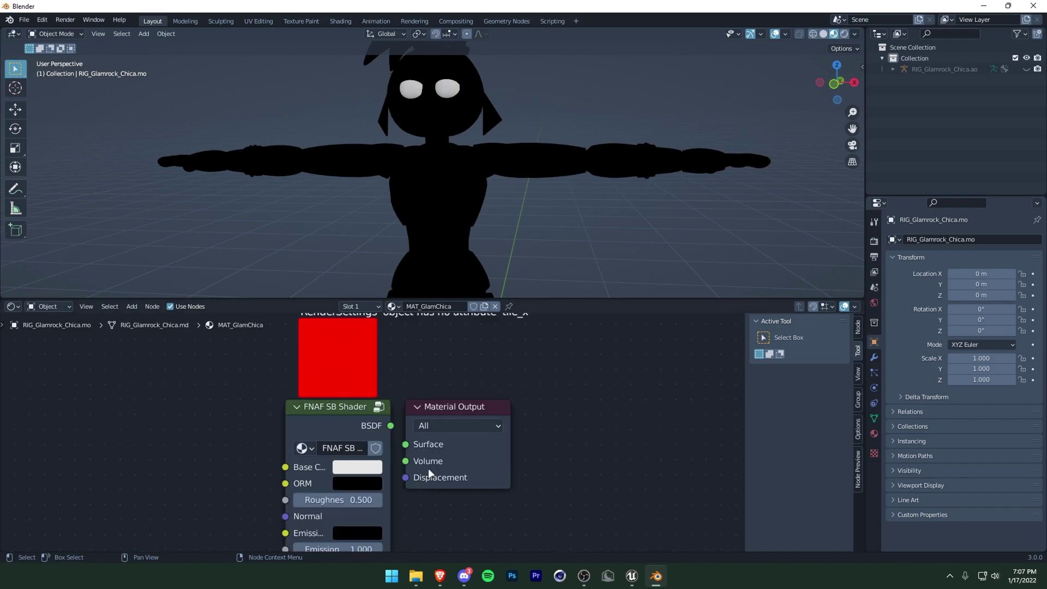
drag(387, 427, 414, 445)
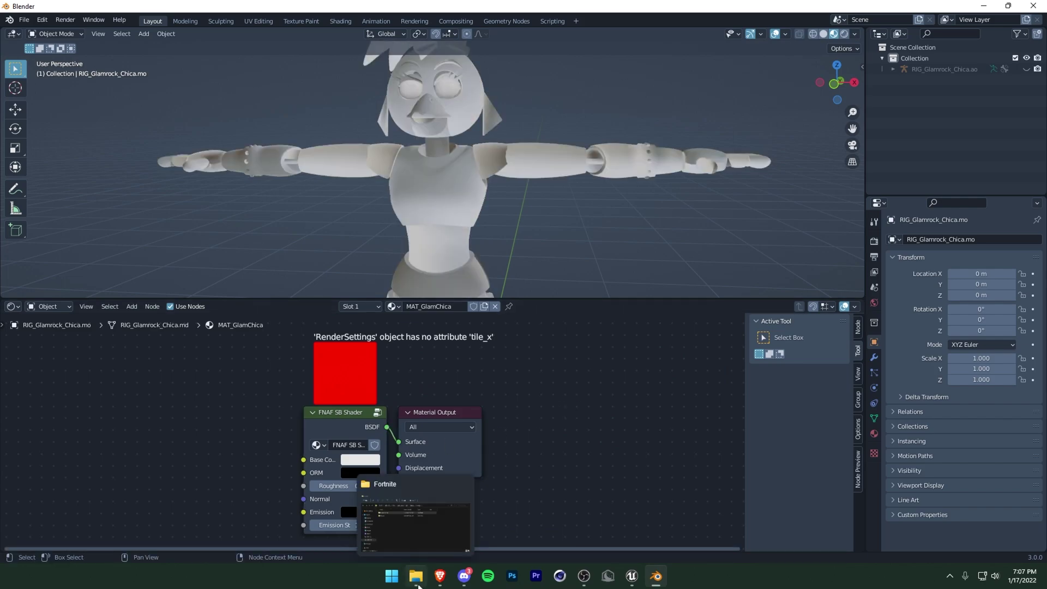
In File Explorer, browse from GFX to Porting > Umodel SB 2 > FNAF SB Exports > Game > ShadingAssets > Textures.
click(418, 583)
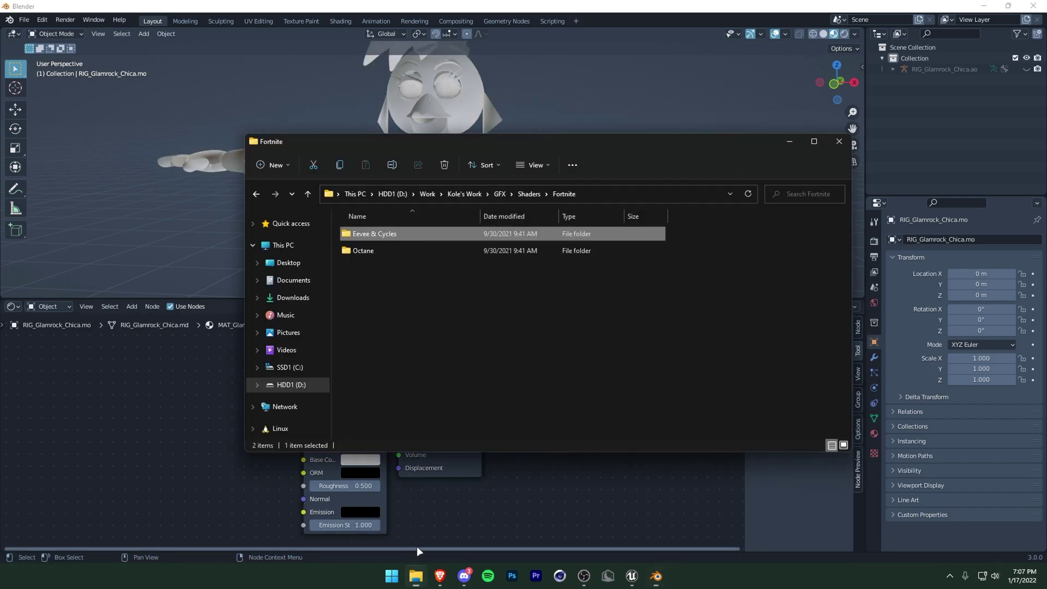
click(308, 192)
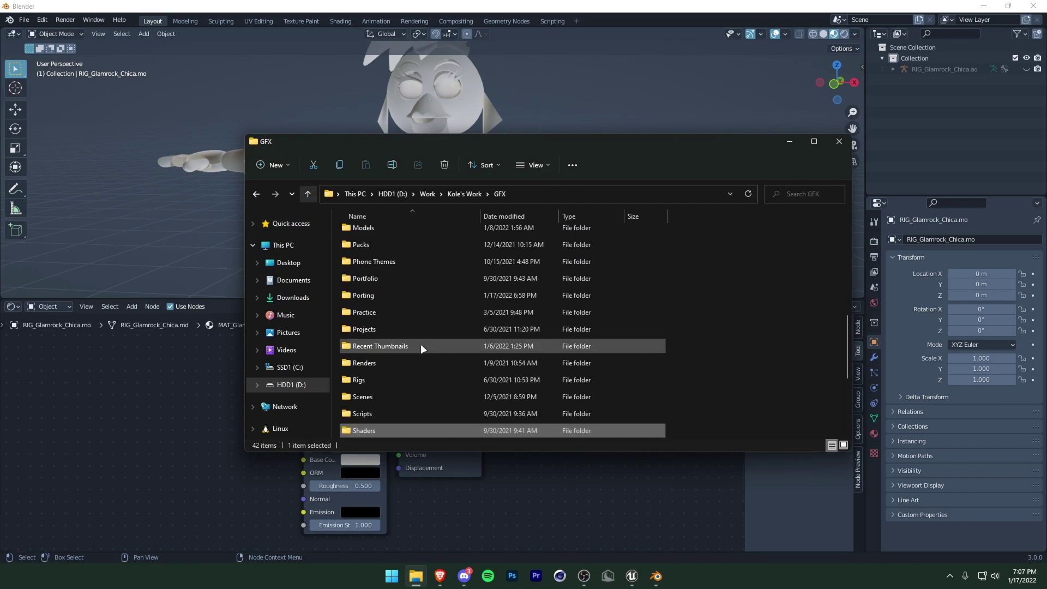
double_click(398, 299)
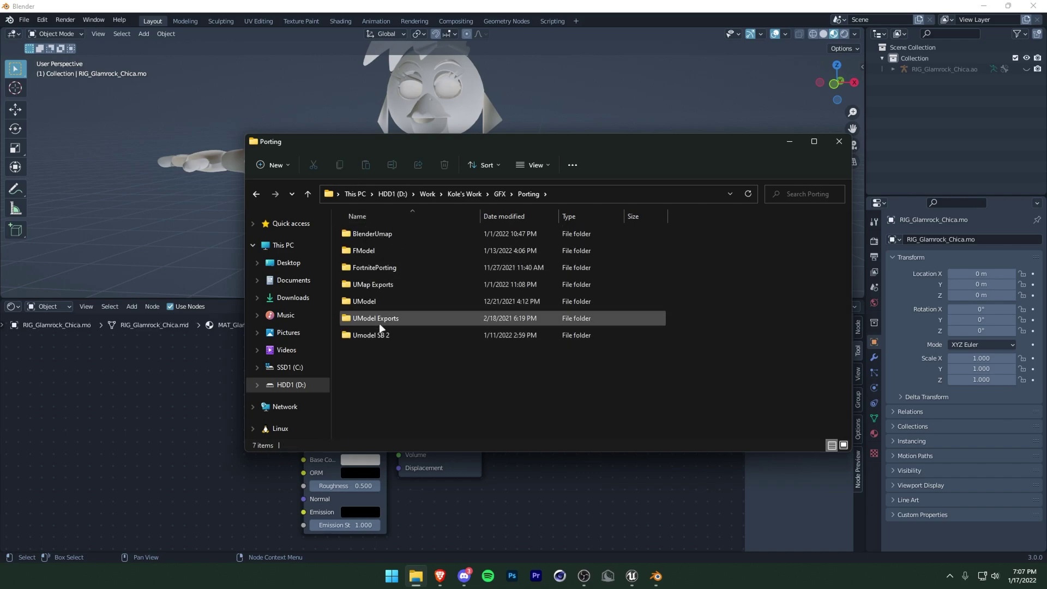
double_click(382, 330)
double_click(388, 235)
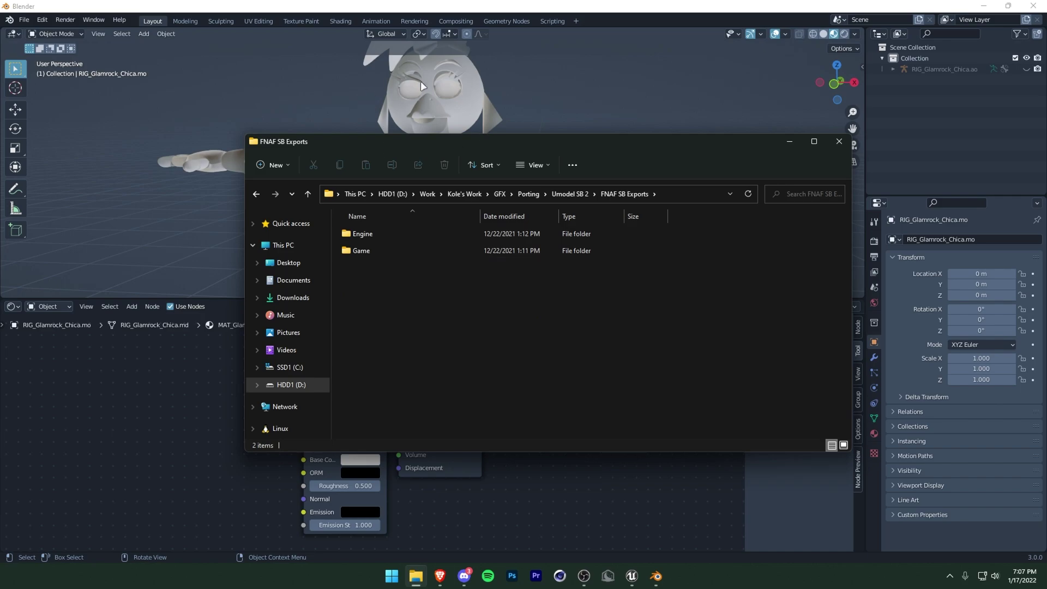
double_click(408, 250)
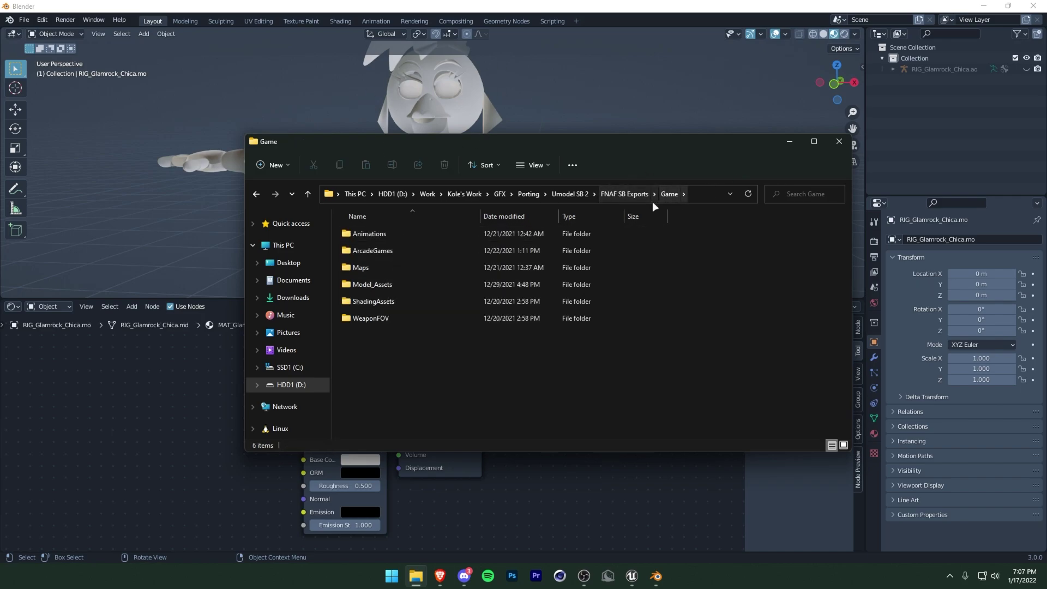
click(385, 300)
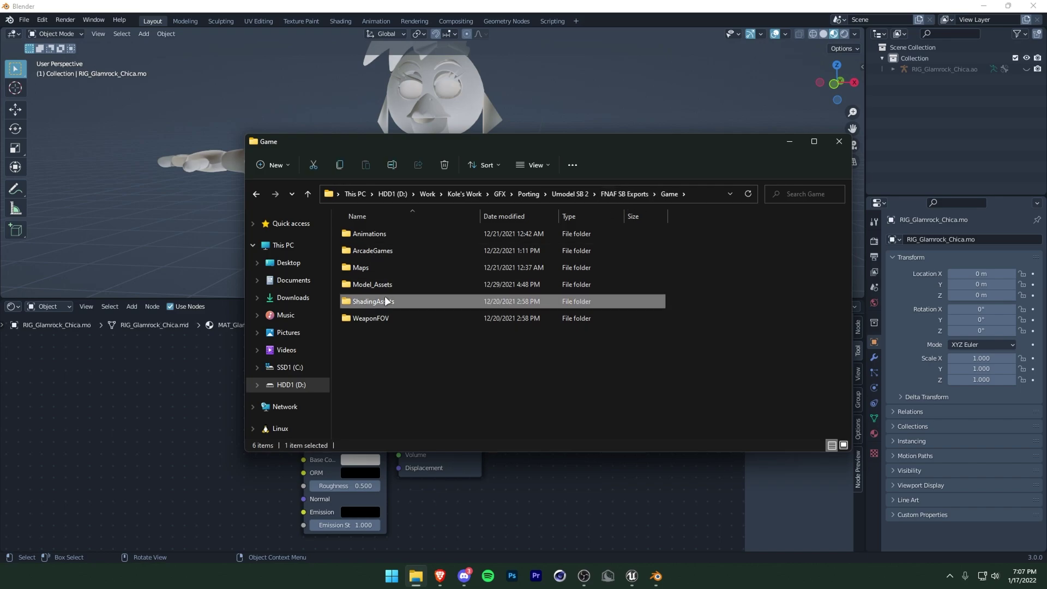
double_click(384, 302)
double_click(387, 250)
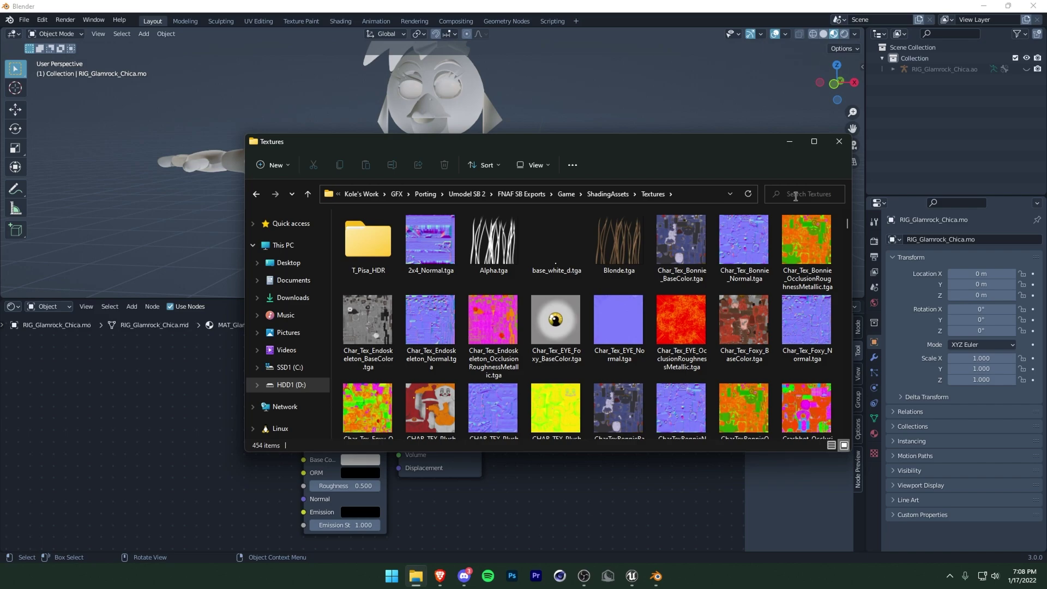
Search Explorer for 'chica' and drag the TEX_Chica_Main BaseColor, Emissive, Normal and OcclusionRoughnessMetallic textures into the Shader Editor.
text(chica)
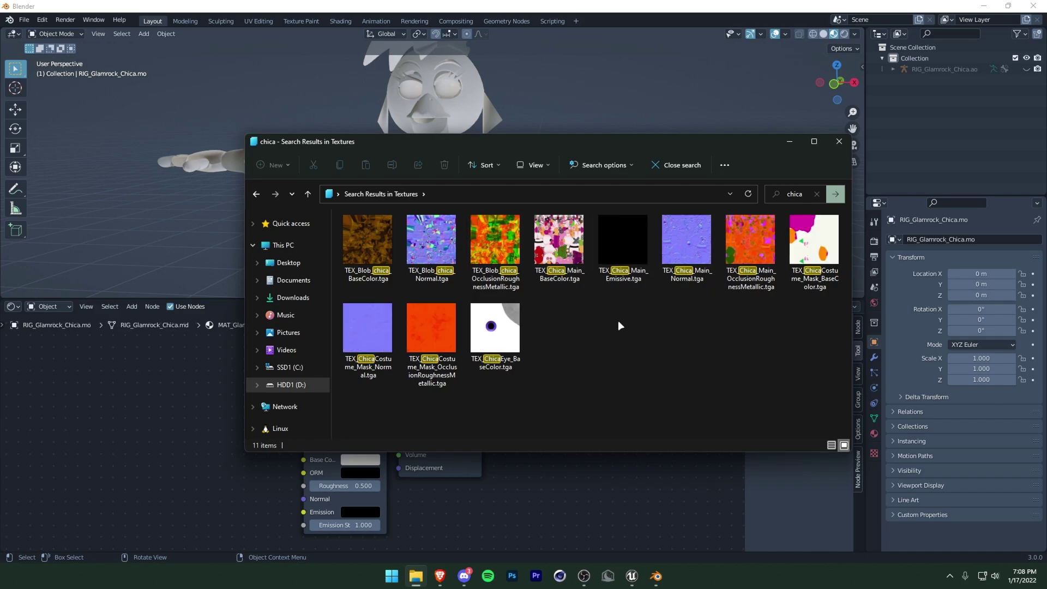
click(552, 281)
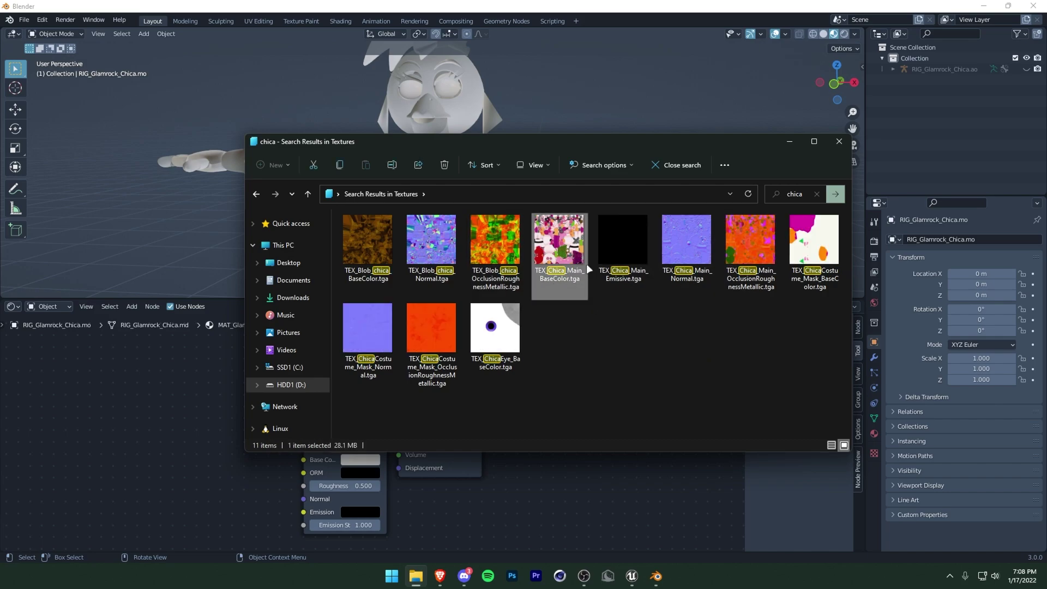
click(814, 248)
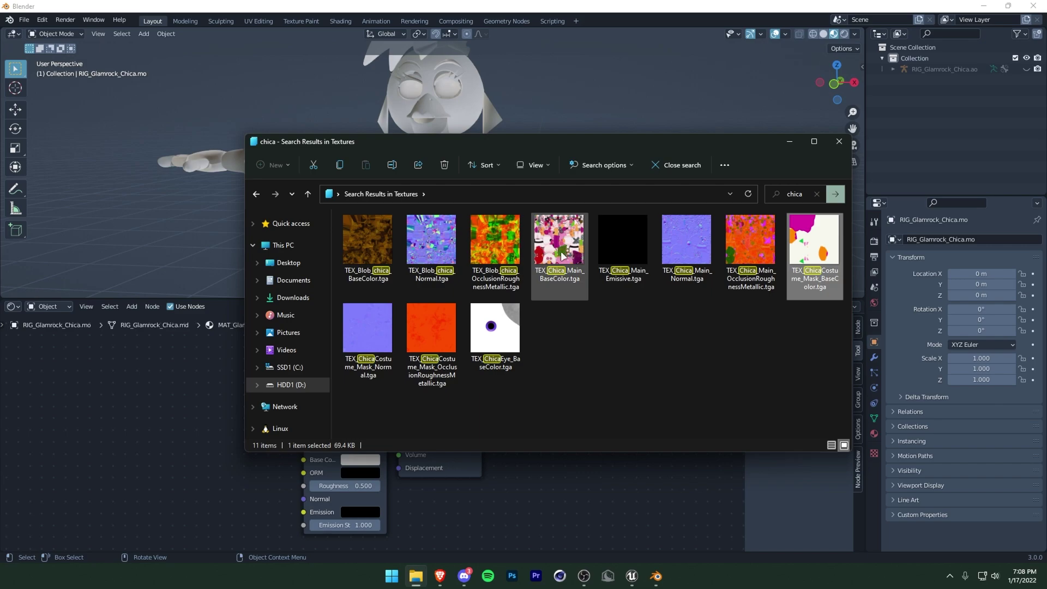
click(607, 325)
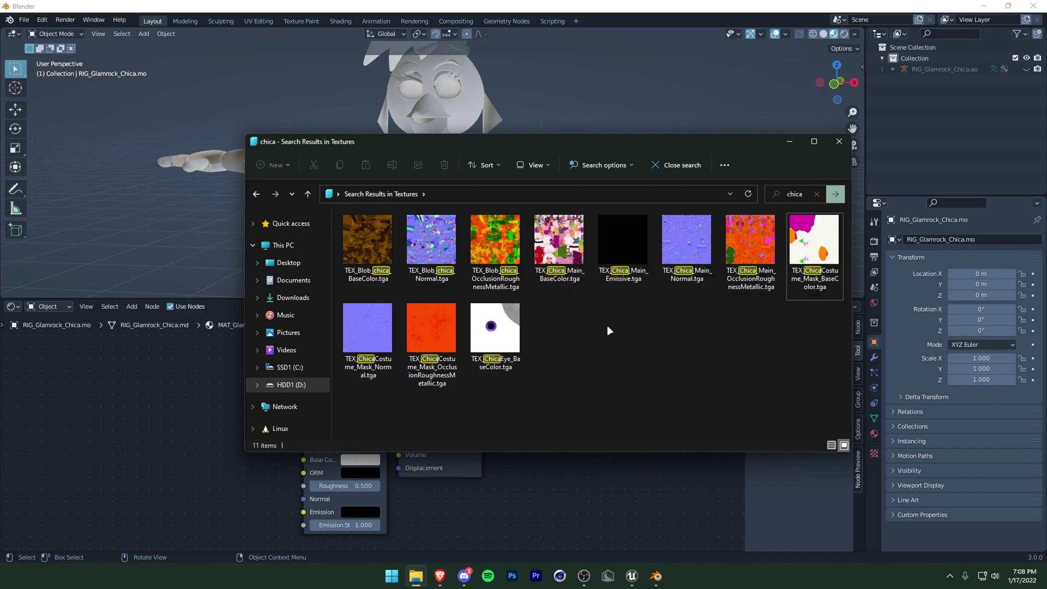
drag(567, 243, 84, 342)
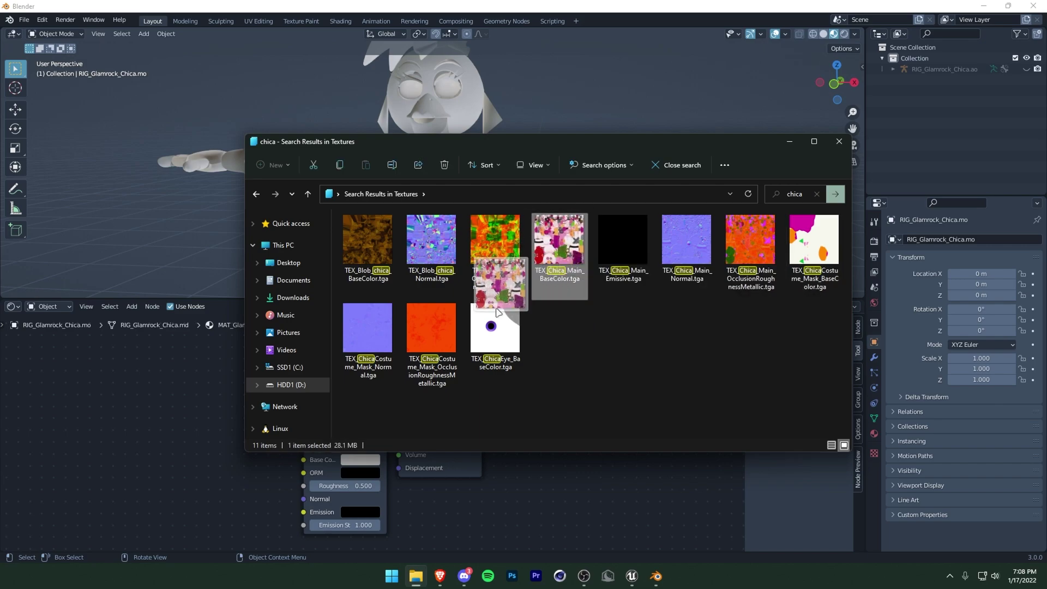
click(694, 371)
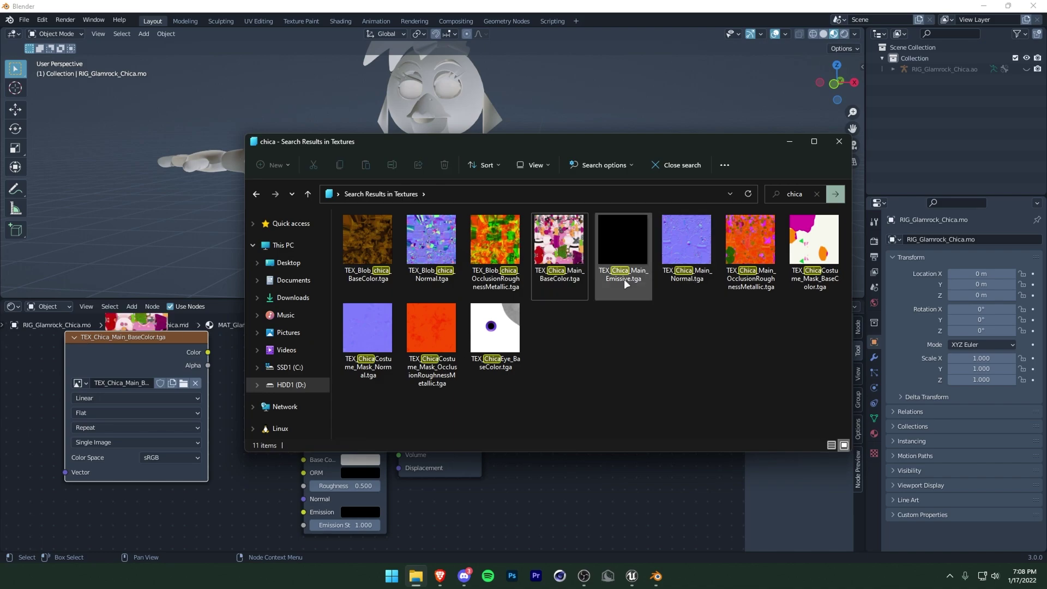
click(625, 261)
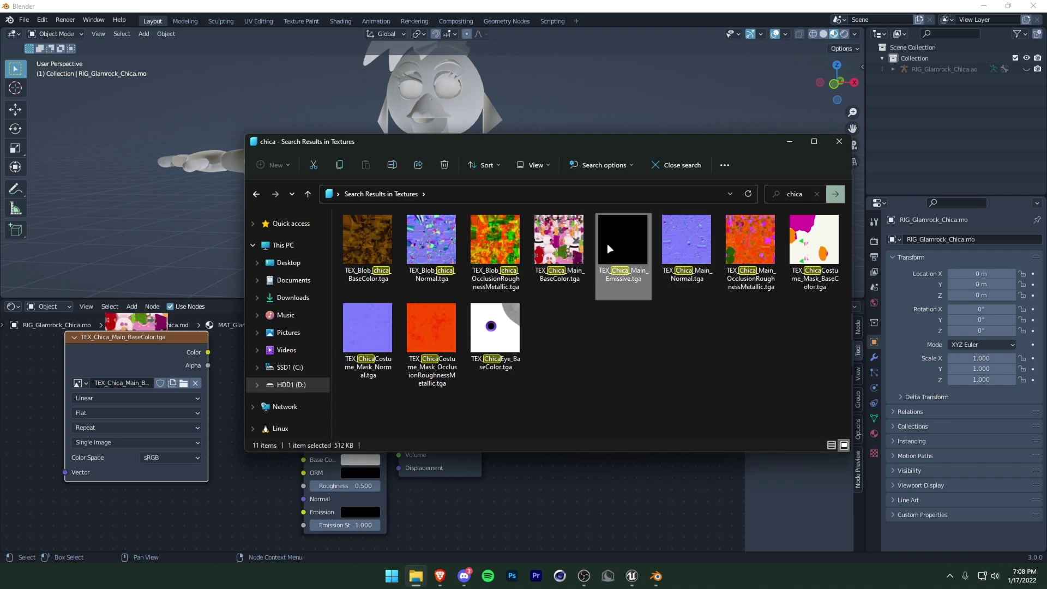
mouse_move(623, 246)
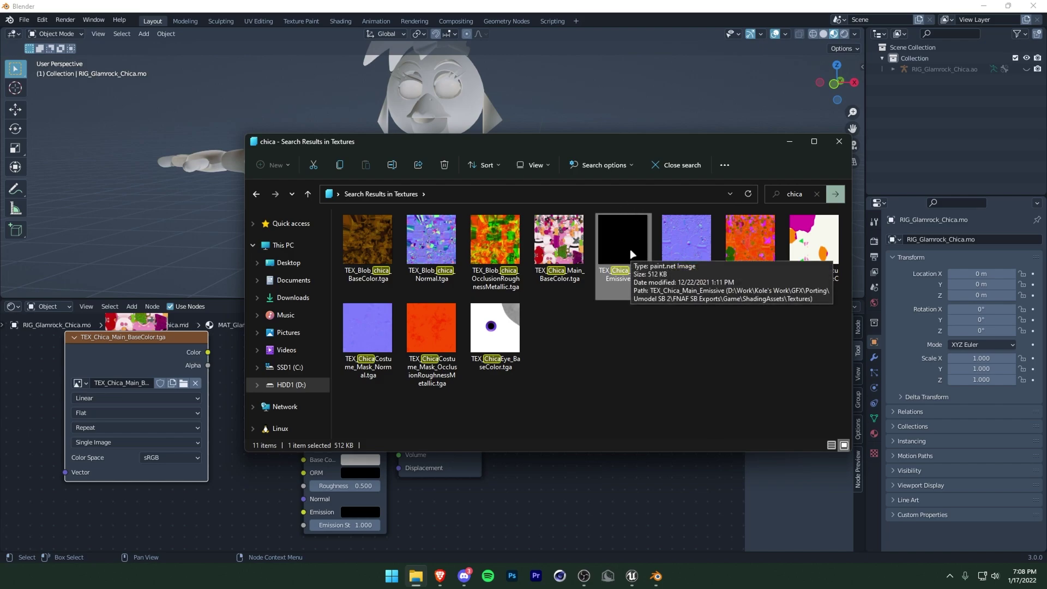
drag(630, 249, 125, 464)
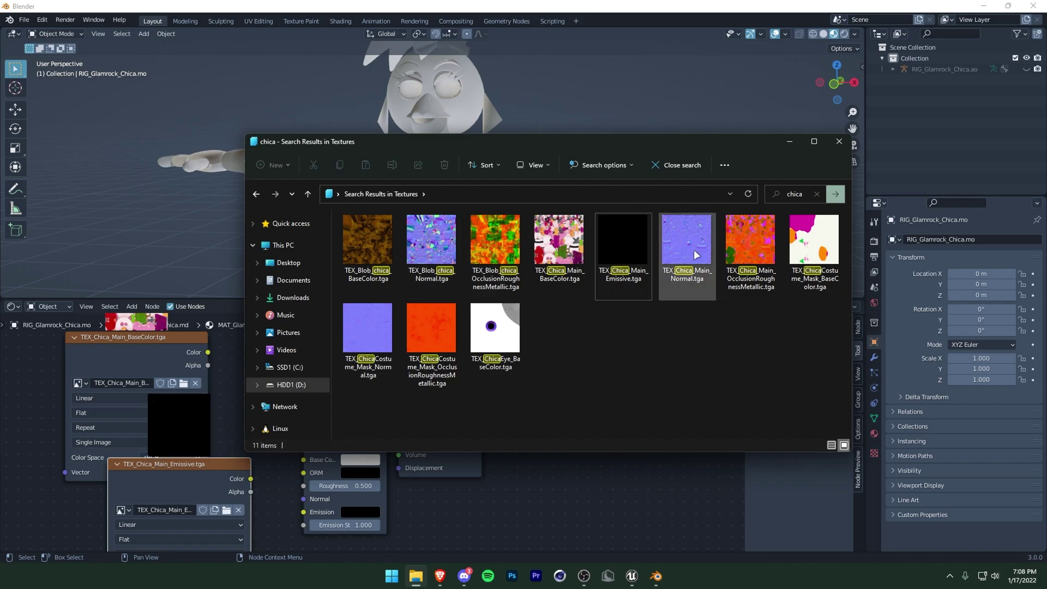
drag(696, 255, 8, 357)
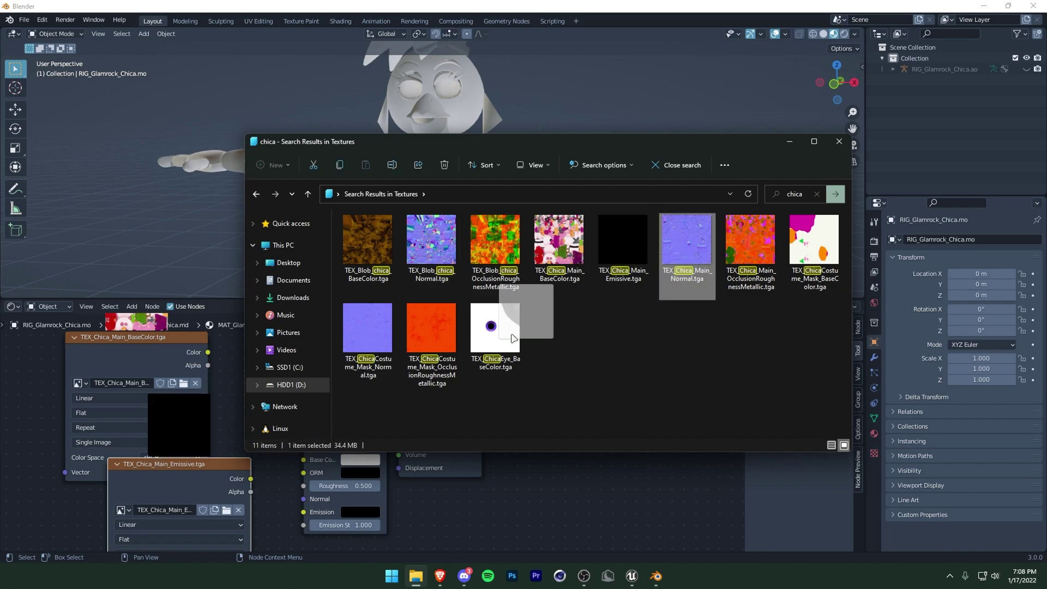
click(752, 273)
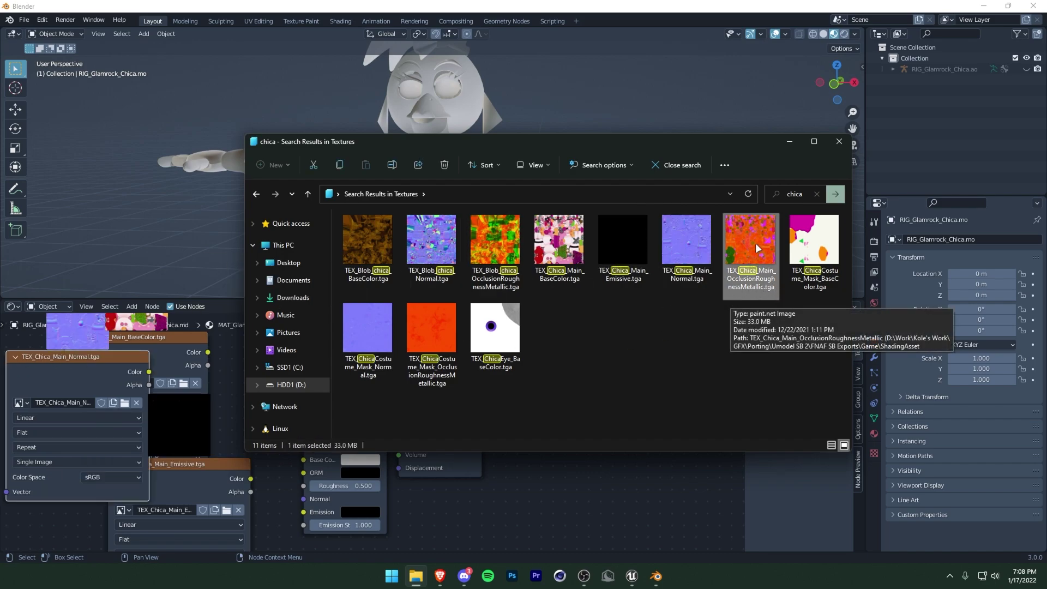
drag(757, 248, 180, 449)
Arrange the new texture nodes and link the collapsed BaseColor node to the shader's Base Color.
click(582, 499)
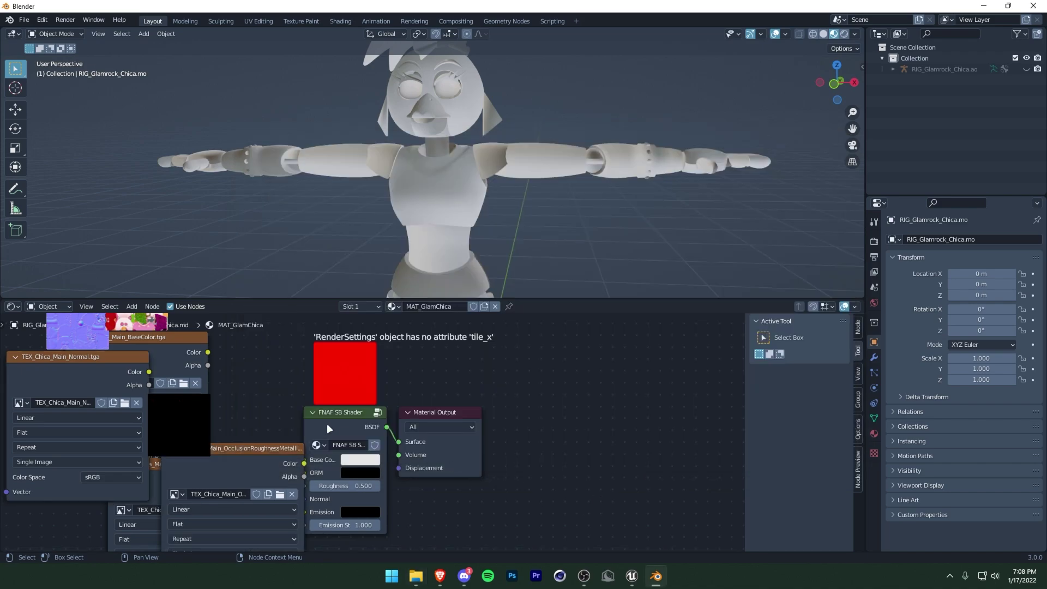
scroll(319, 420, down, 1)
scroll(320, 420, down, 1)
scroll(319, 420, down, 1)
drag(170, 344, 349, 472)
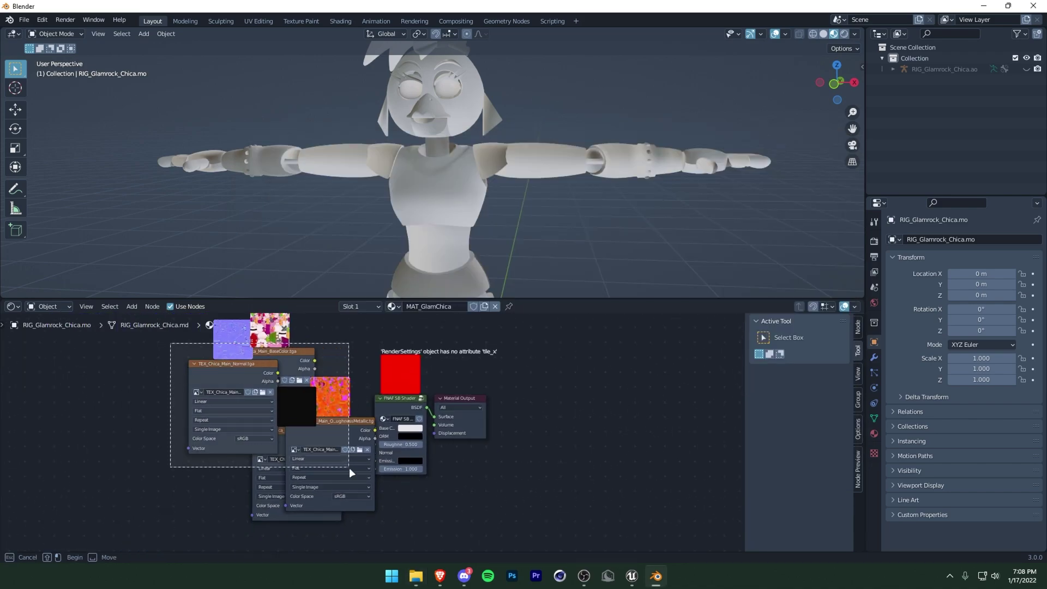
mouse_move(305, 358)
mouse_down()
mouse_move(180, 395)
mouse_move(281, 367)
mouse_up()
ctrl+middle_drag(280, 367, 369, 396)
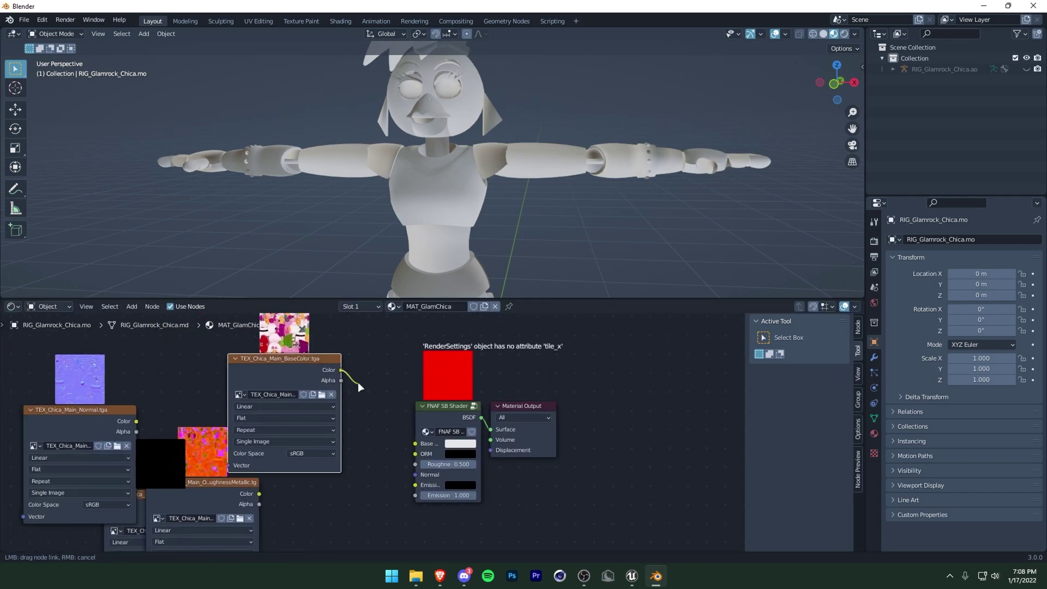
drag(341, 370, 415, 443)
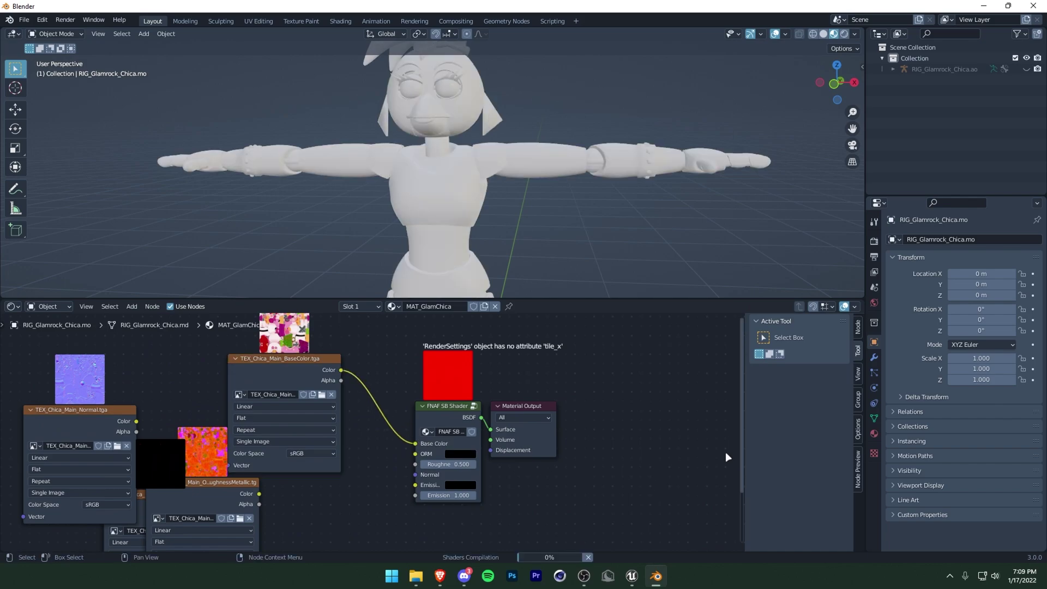
click(236, 357)
drag(254, 360, 318, 407)
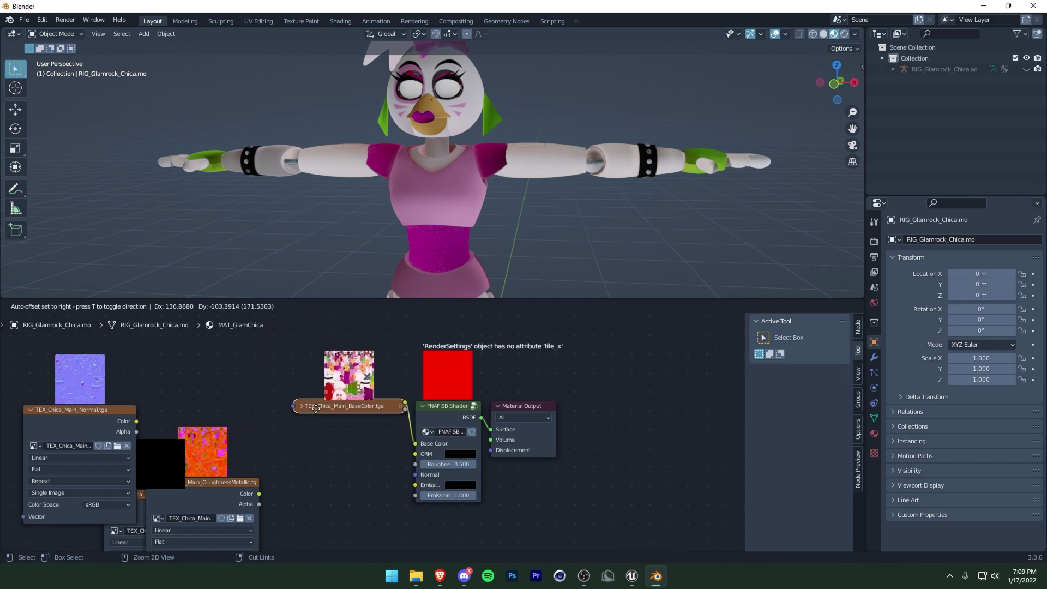
Set the OcclusionRoughnessMetallic texture to Linear and link it to the shader's ORM input.
middle_drag(210, 441, 313, 417)
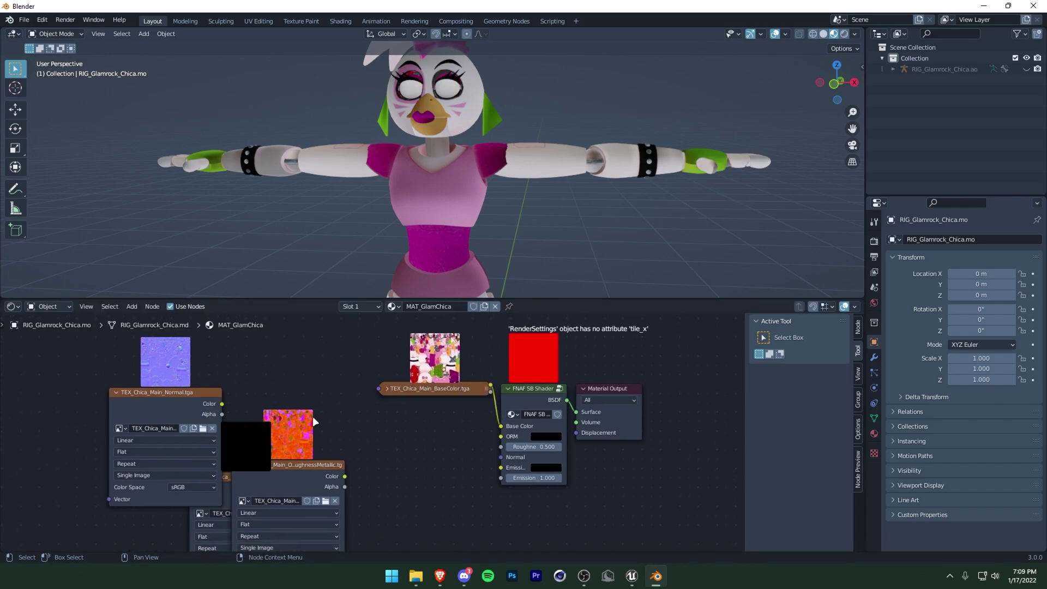
drag(323, 464, 447, 446)
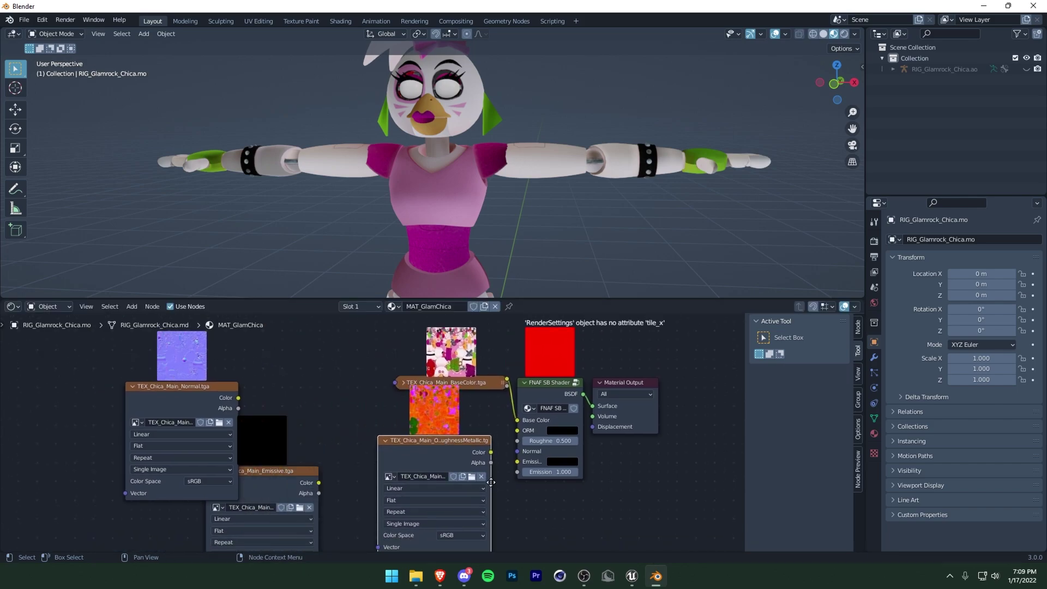
middle_drag(403, 455, 384, 437)
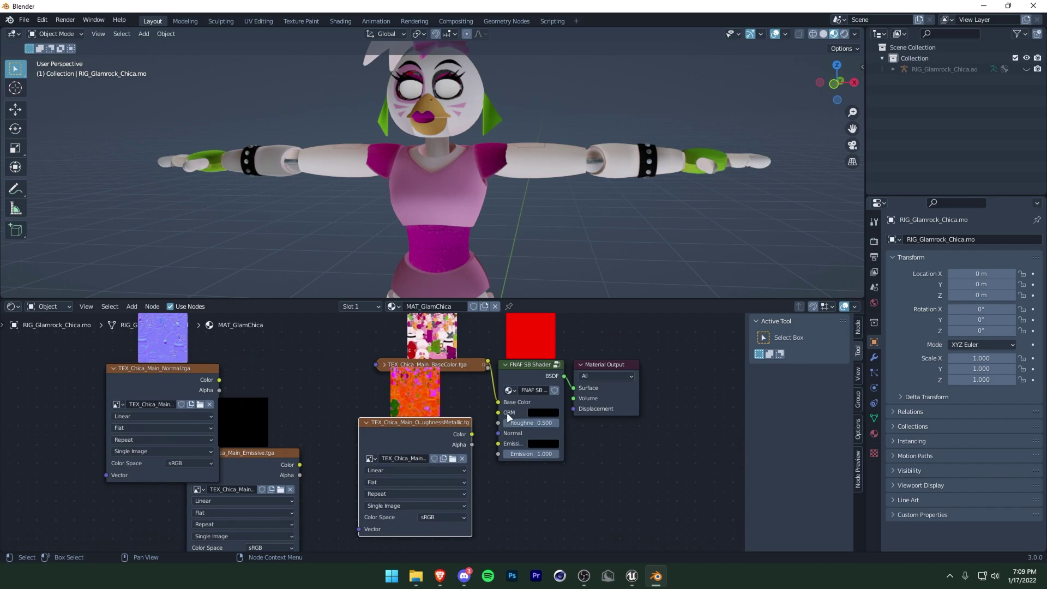
click(449, 518)
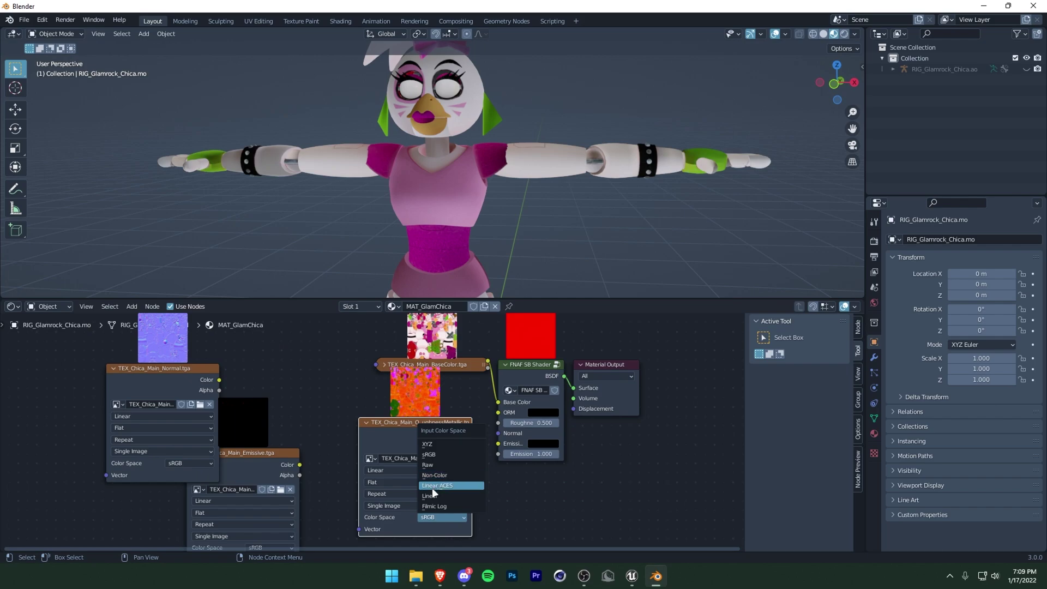
click(431, 495)
drag(471, 434, 502, 410)
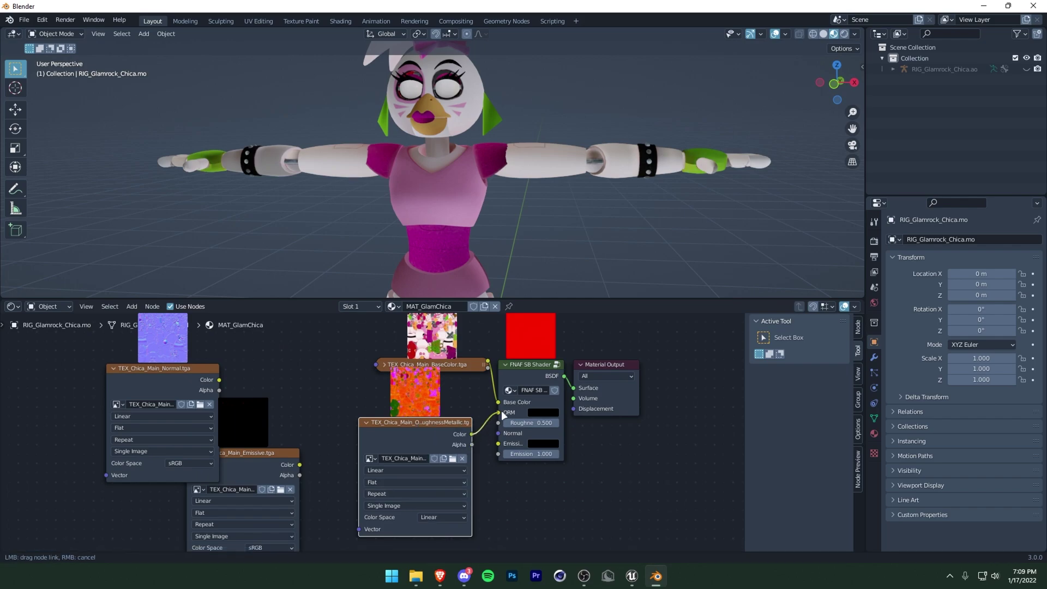
Collapse the ORM node, set the Normal texture to Non-Color, and link it to Normal.
key(h)
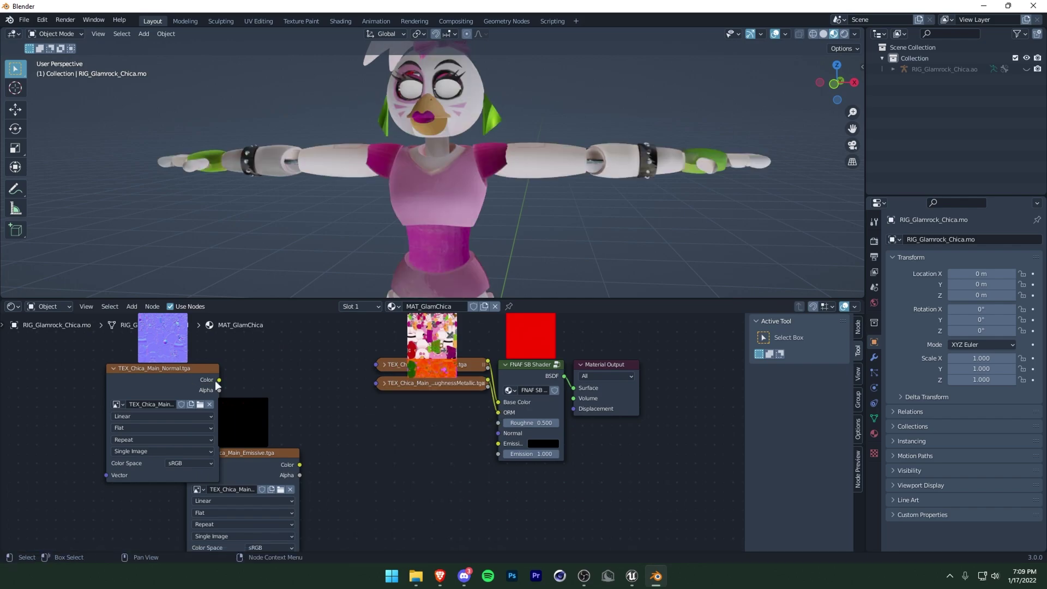
click(187, 462)
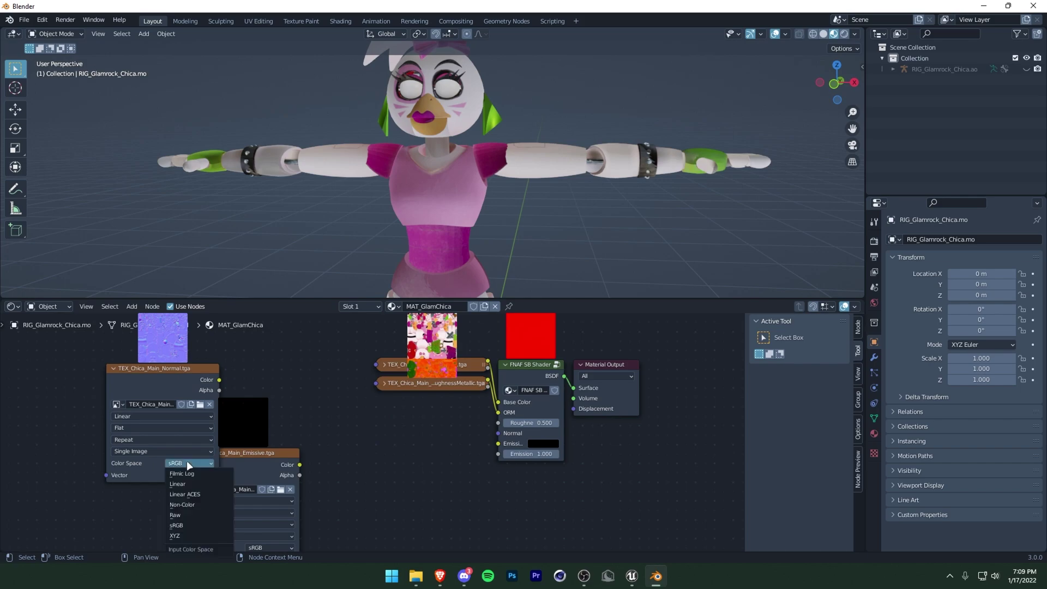
click(184, 505)
drag(219, 379, 506, 437)
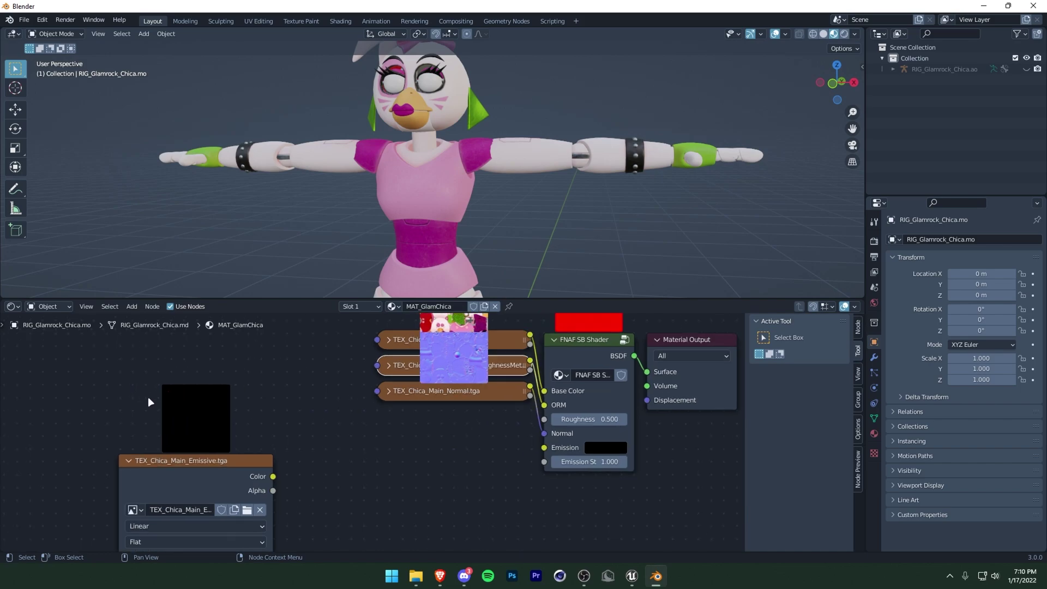
Link the Emissive texture to the shader's Emission input and collapse it beside the others.
scroll(148, 397, up, 3)
middle_drag(156, 385, 434, 412)
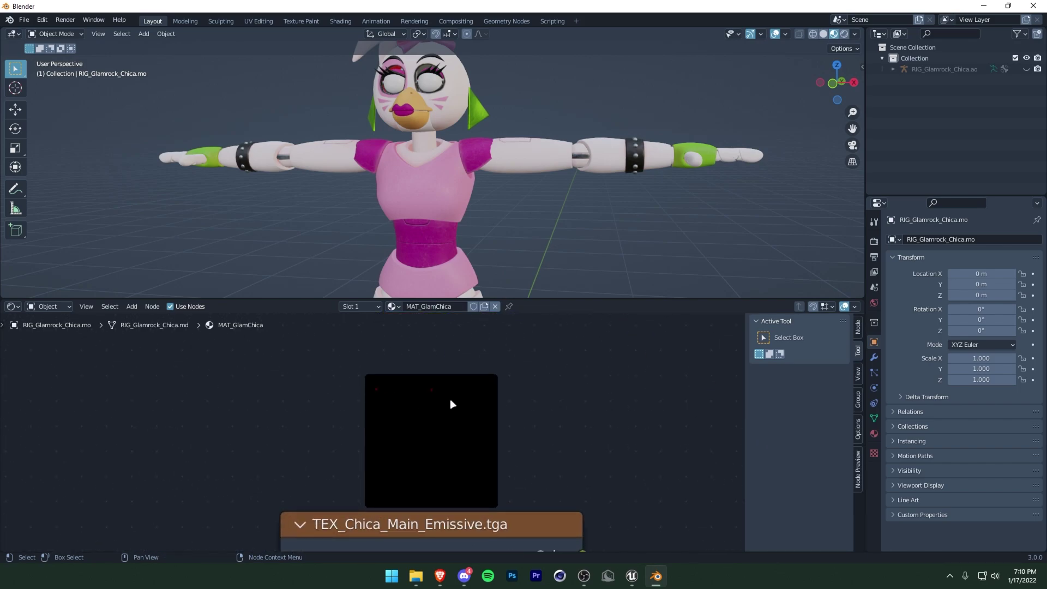
scroll(450, 398, down, 4)
scroll(466, 416, down, 2)
drag(295, 450, 506, 424)
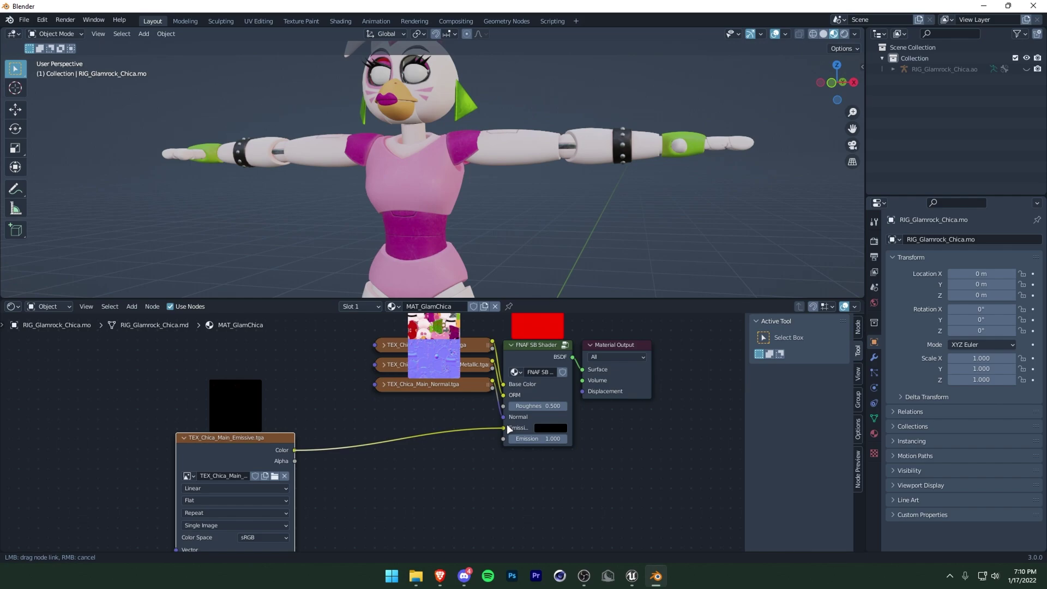
click(183, 437)
drag(218, 437, 417, 405)
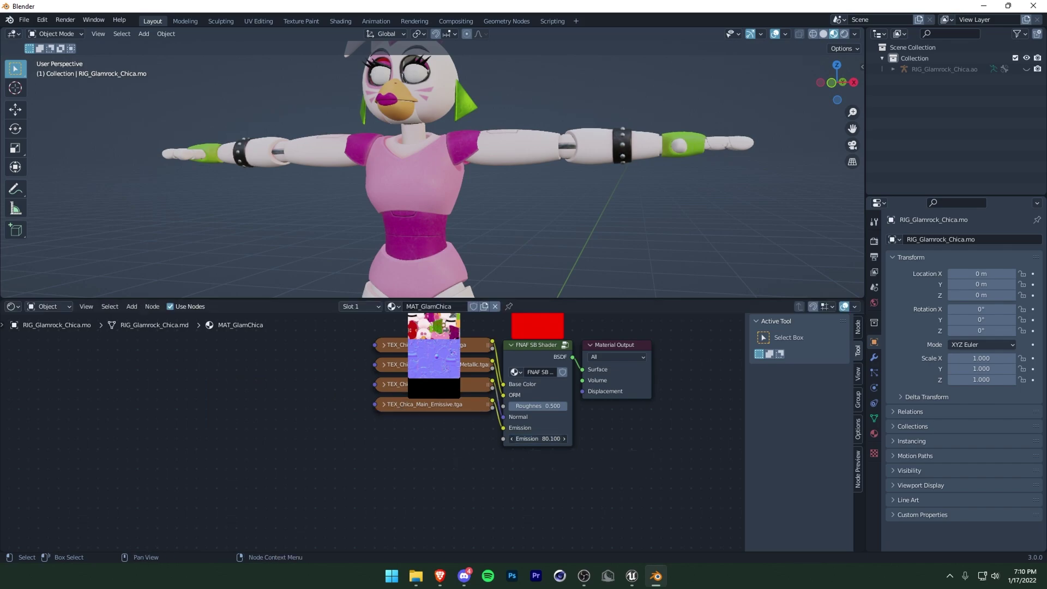
key(Escape)
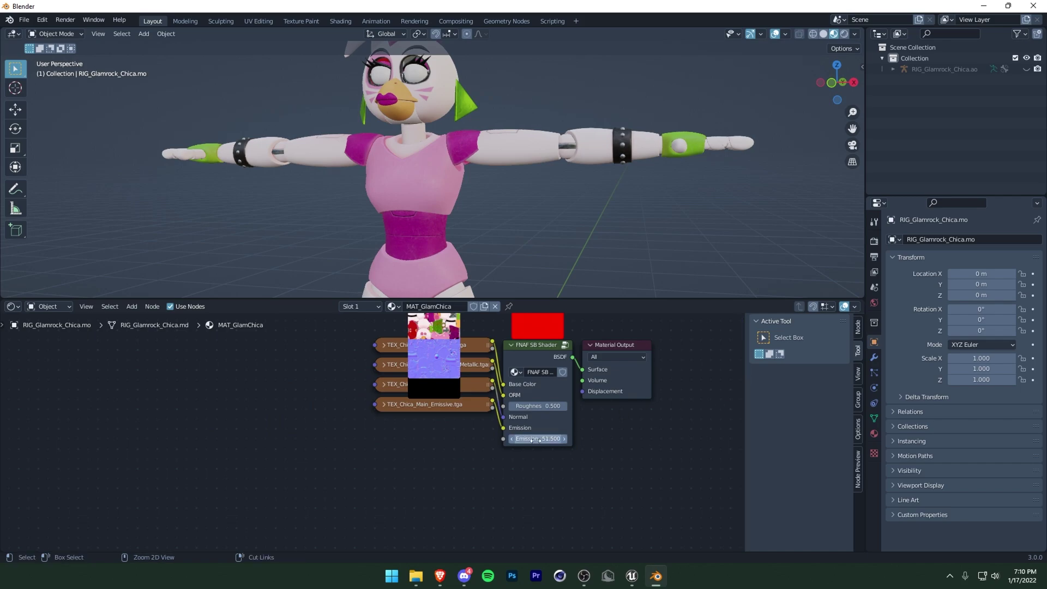
Enable Ambient Occlusion, Bloom and Screen Space Reflections in the Eevee render settings.
click(874, 240)
click(901, 316)
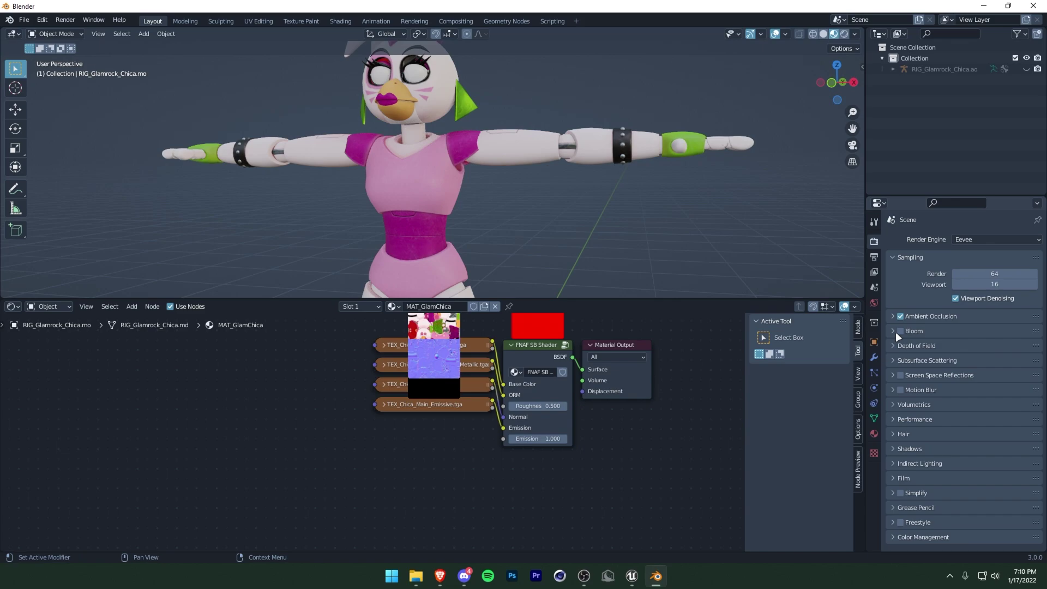
click(901, 331)
click(896, 375)
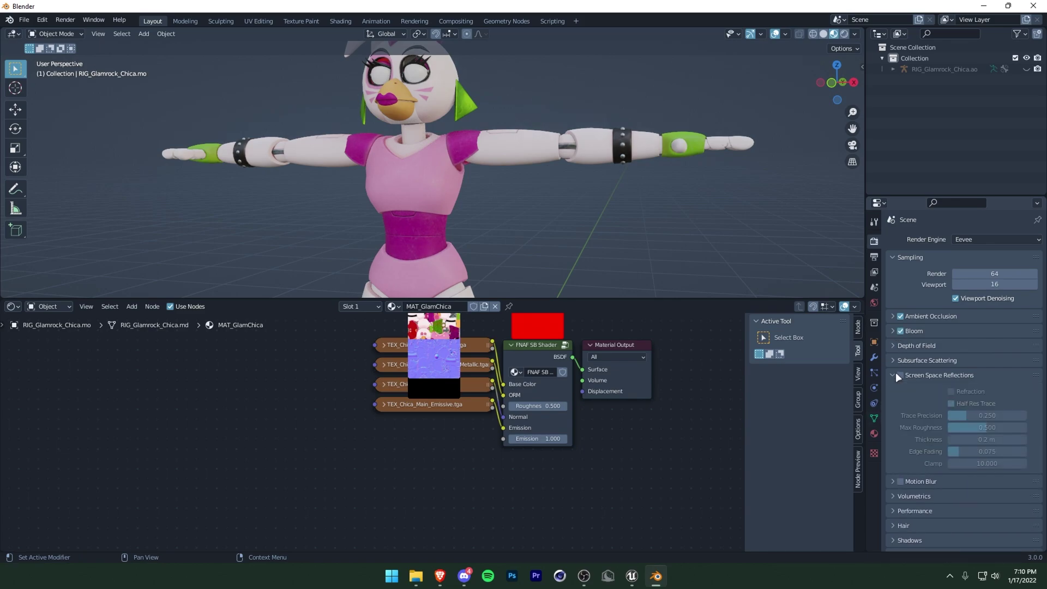
click(900, 374)
scroll(457, 176, up, 2)
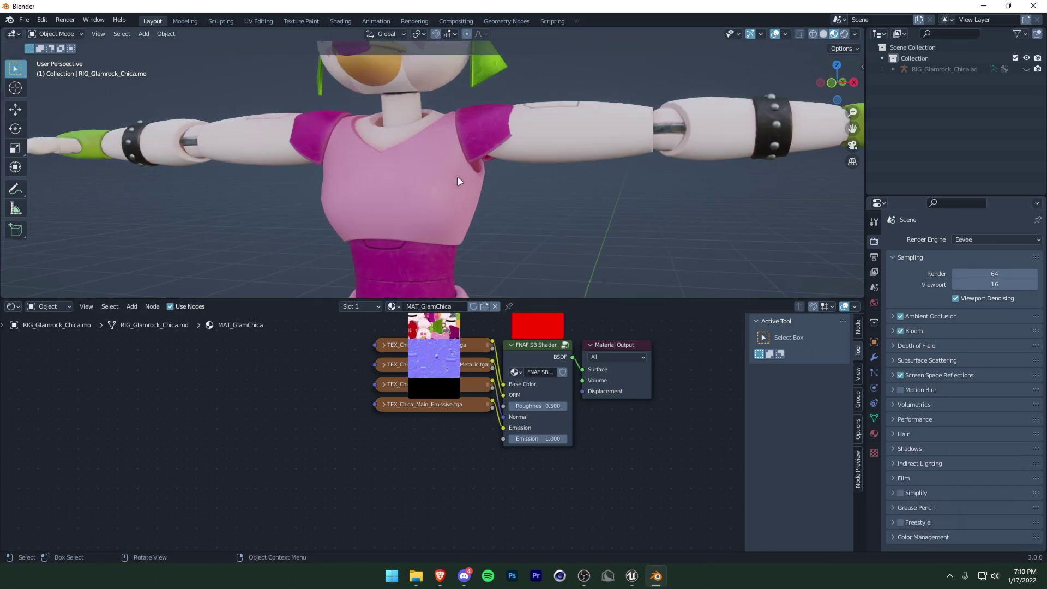
scroll(486, 212, down, 4)
Set the FNAF SB Shader's Emission Strength to 15.
mouse_move(486, 212)
middle_down()
mouse_move(384, 203)
mouse_move(303, 218)
mouse_move(492, 247)
mouse_move(508, 231)
mouse_move(418, 220)
mouse_move(243, 156)
mouse_move(342, 224)
mouse_move(508, 162)
mouse_move(502, 191)
middle_up()
click(537, 439)
text(32)
key(Return)
scroll(503, 191, up, 4)
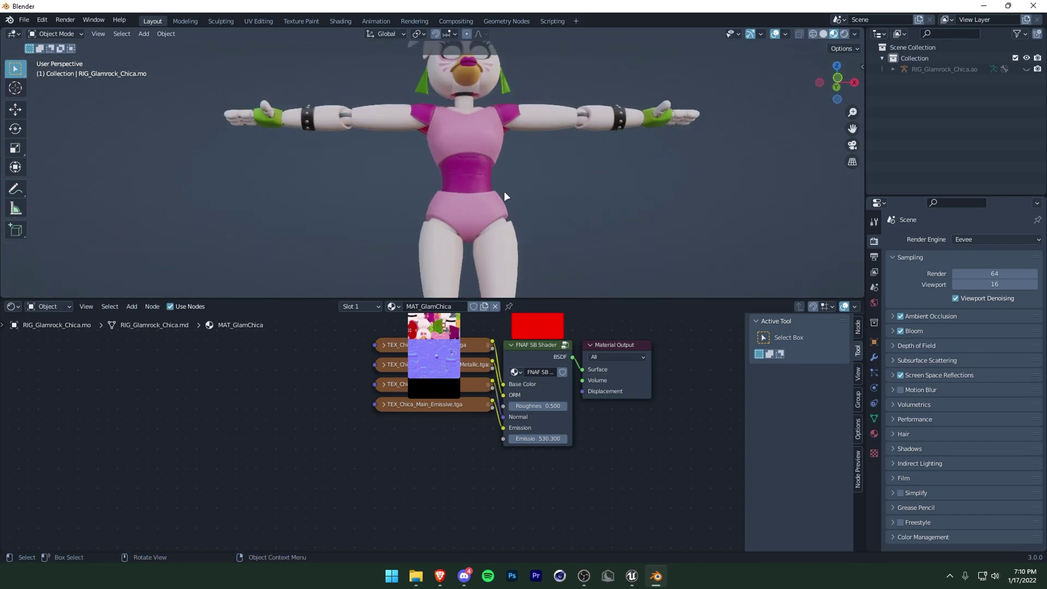
scroll(491, 218, up, 2)
scroll(492, 226, up, 2)
scroll(492, 232, up, 1)
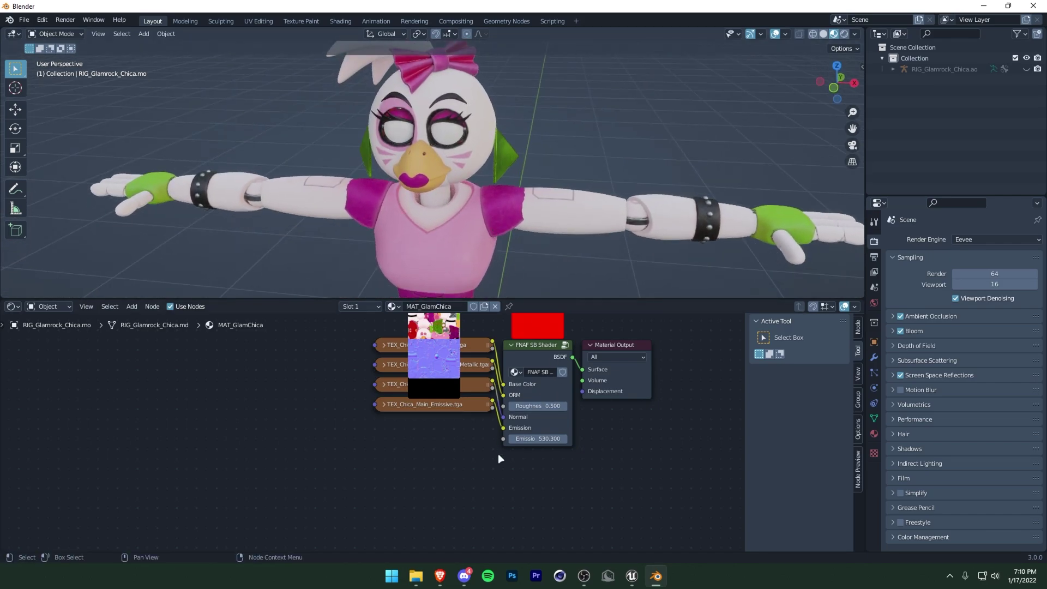
click(532, 439)
text(15)
key(Return)
Select the MAT_EmissiveEye_GlamrockChica slot, enable Use Nodes and delete the Principled BSDF.
click(875, 433)
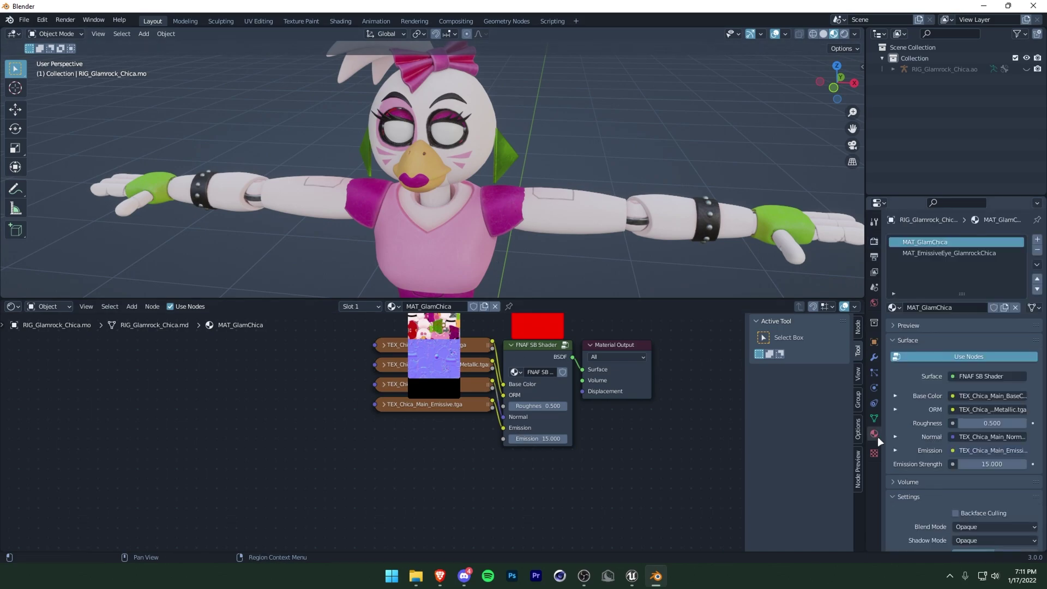
click(954, 254)
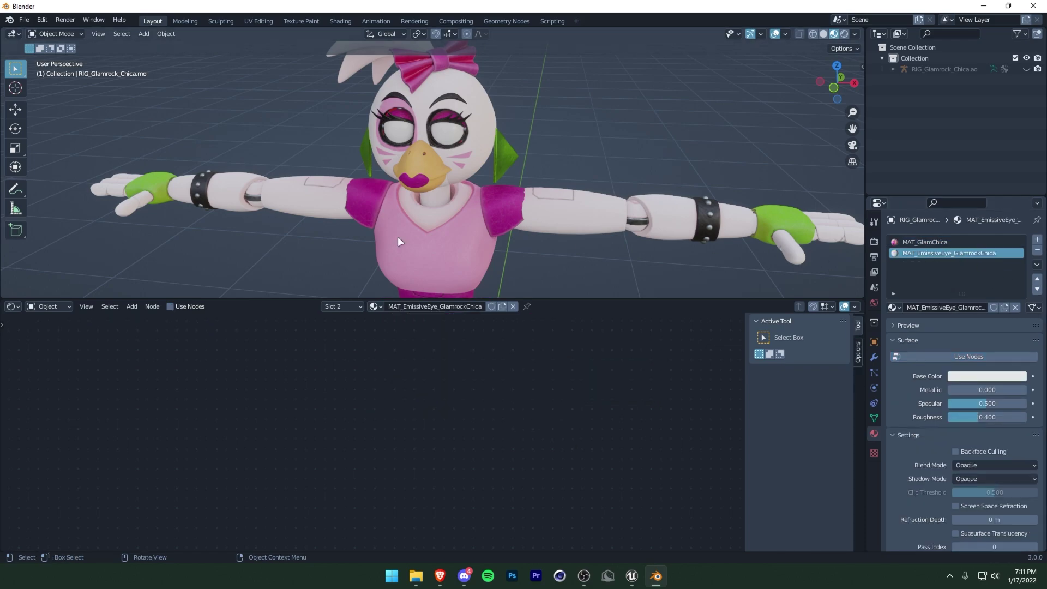
click(178, 306)
click(545, 333)
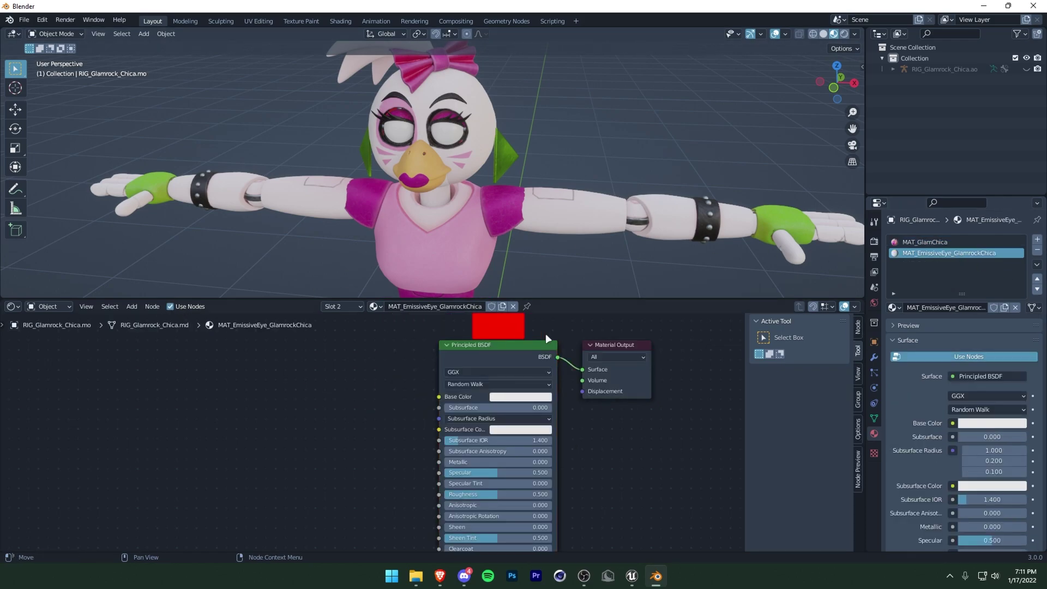
click(518, 346)
key(x)
Add an FNAF SB Shader node and connect its BSDF to the Material Output Surface.
click(138, 309)
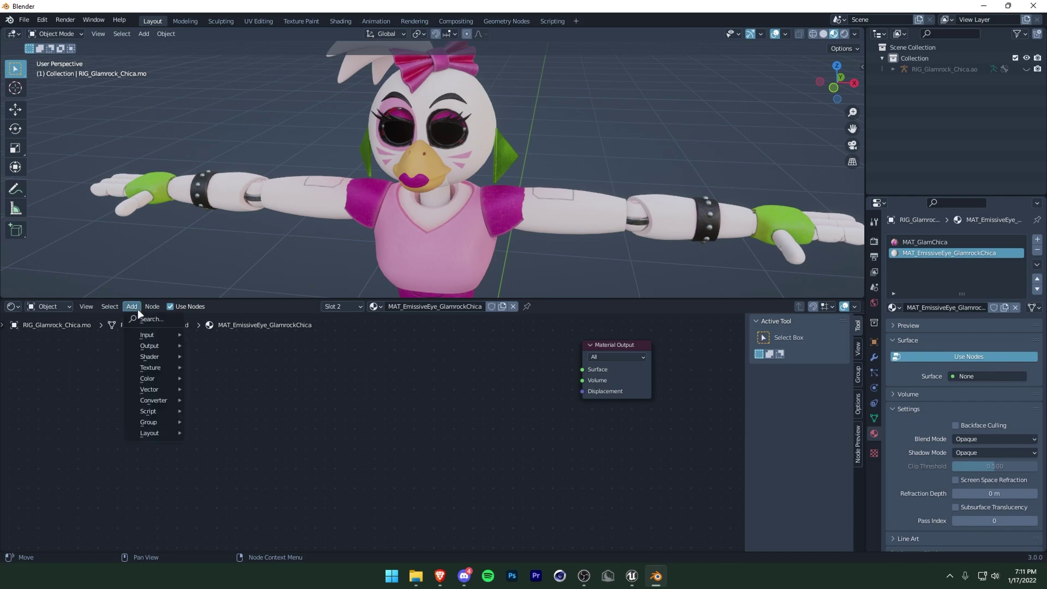
text(fna)
click(175, 341)
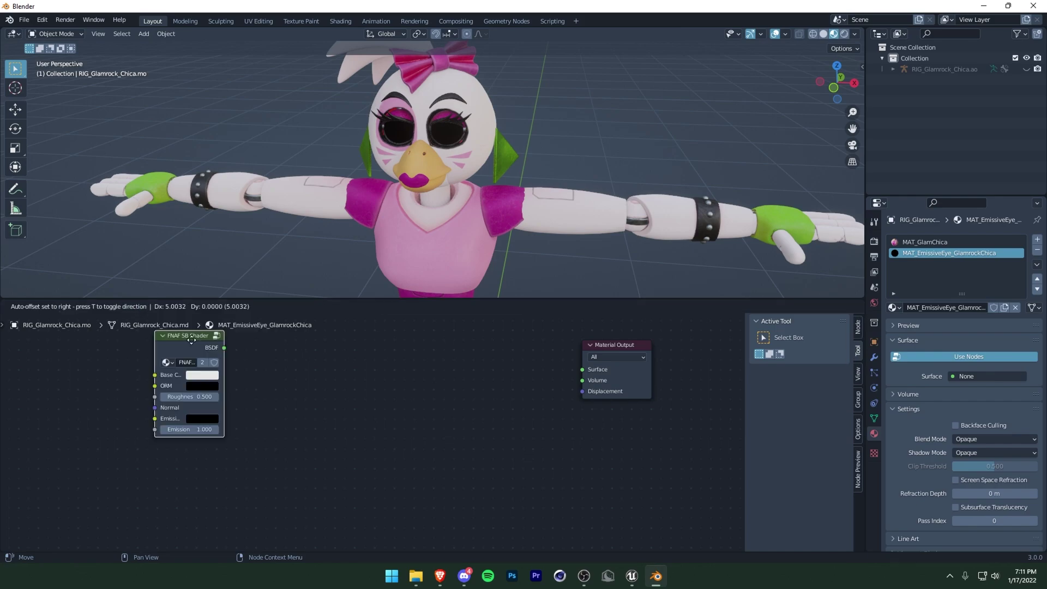
click(535, 349)
drag(573, 357, 594, 371)
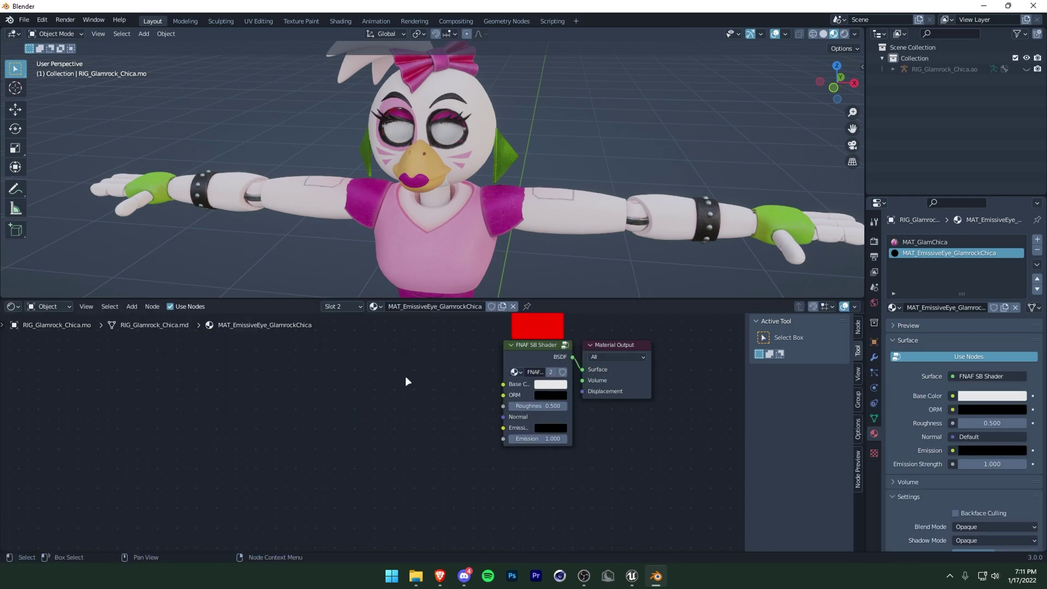
middle_drag(405, 375, 509, 394)
Drag the eye base colour, costume ORM and costume normal textures from Explorer into the nodes.
click(416, 576)
drag(514, 336, 131, 391)
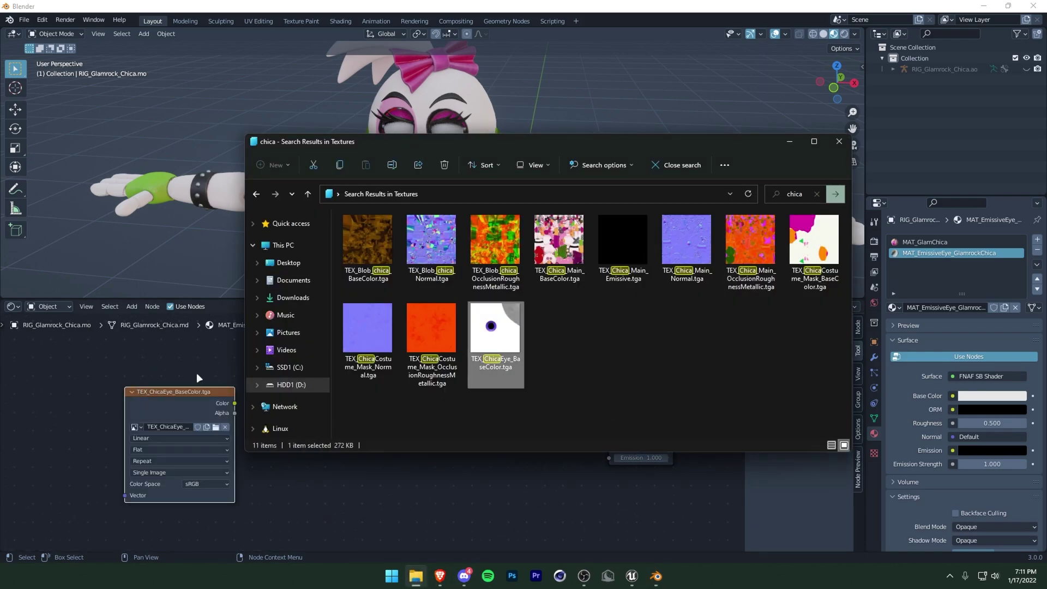
drag(431, 327, 259, 461)
drag(368, 327, 376, 472)
click(542, 483)
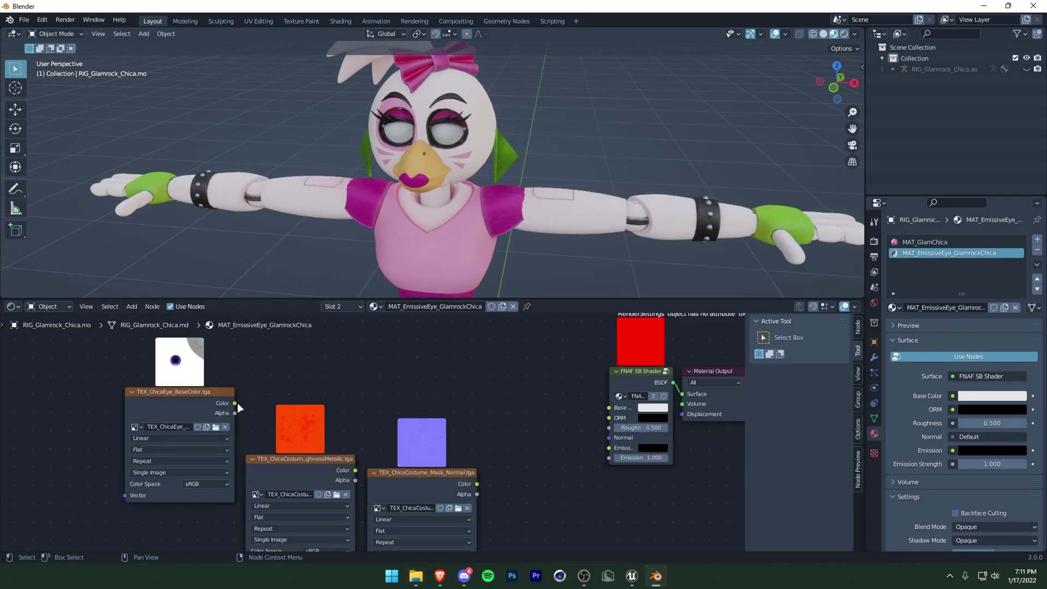
Link the eye texture to Base Color and the Linear costume ORM texture to ORM, collapsing both.
drag(234, 403, 609, 408)
key(h)
drag(328, 385, 573, 371)
middle_drag(339, 472, 352, 435)
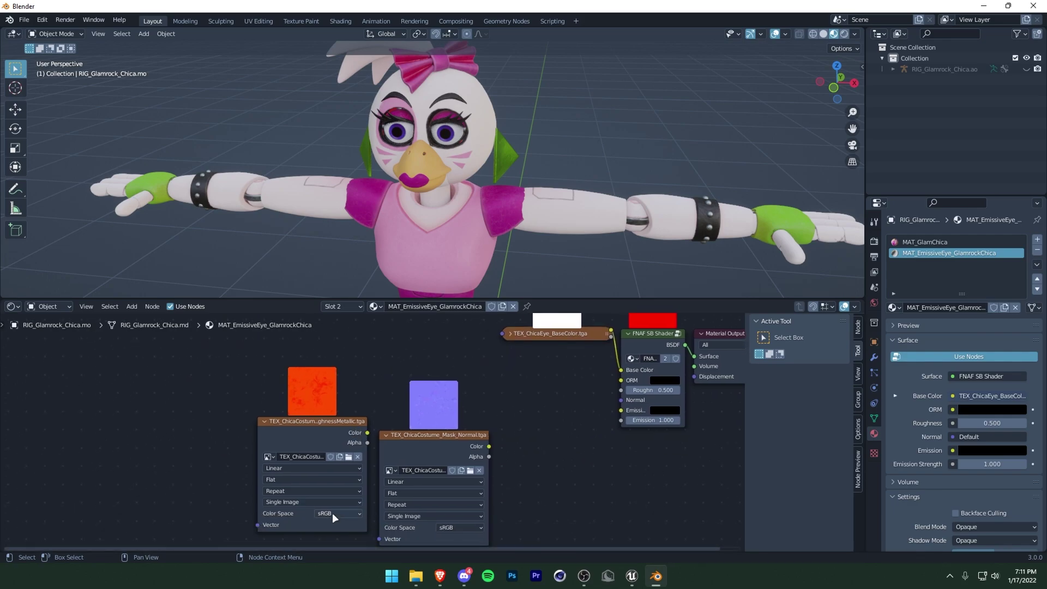
click(332, 513)
click(338, 480)
drag(368, 432, 621, 380)
click(264, 421)
drag(283, 421, 529, 352)
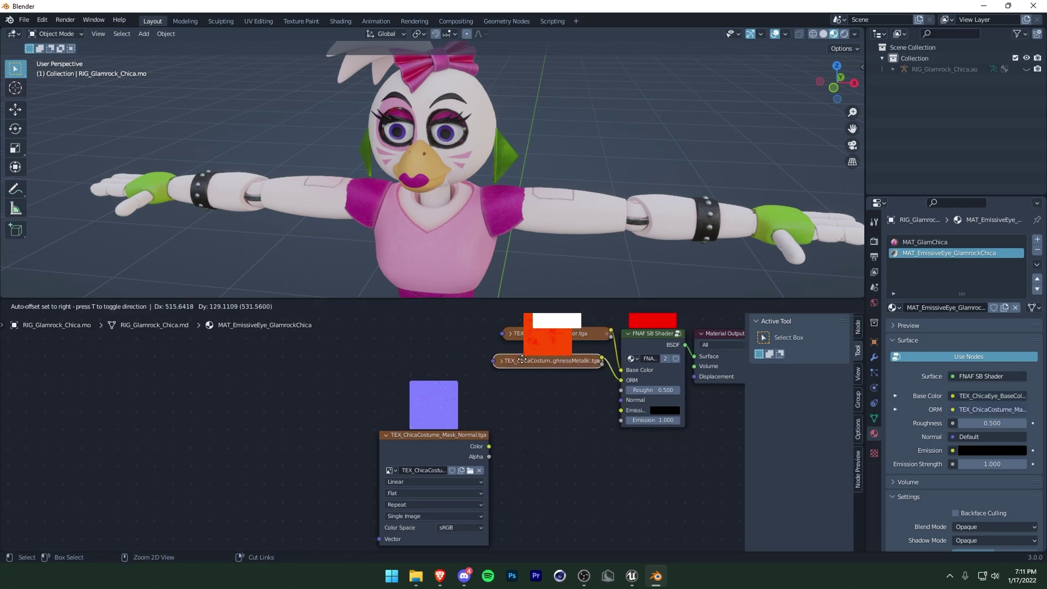
Set the costume normal texture to Non-Color, link it to Normal, and collapse it.
click(461, 527)
click(463, 500)
drag(489, 446, 630, 404)
key(h)
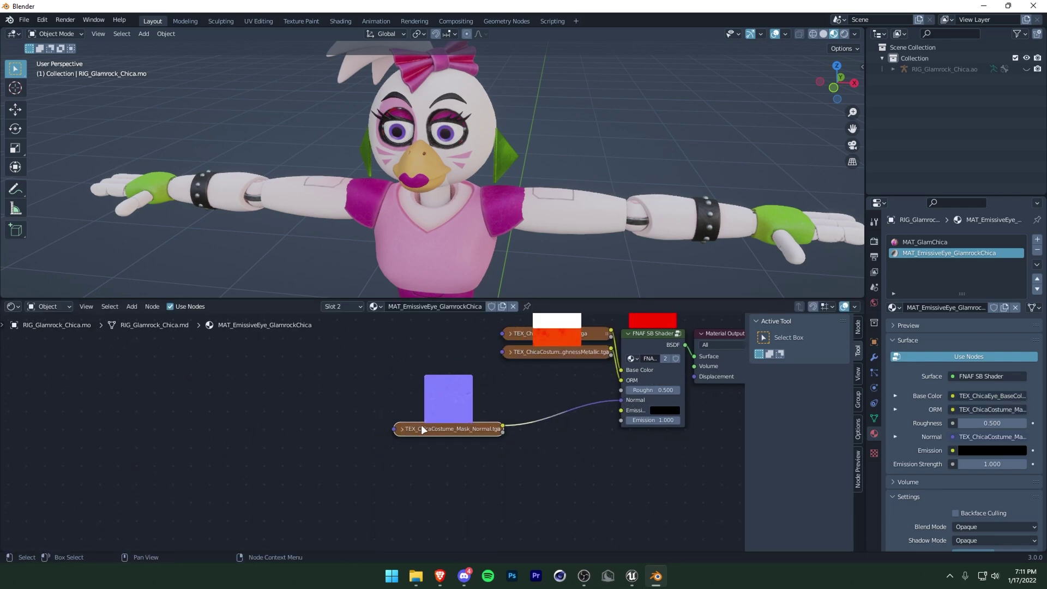
drag(426, 433, 531, 375)
key(Home)
scroll(620, 286, up, 2)
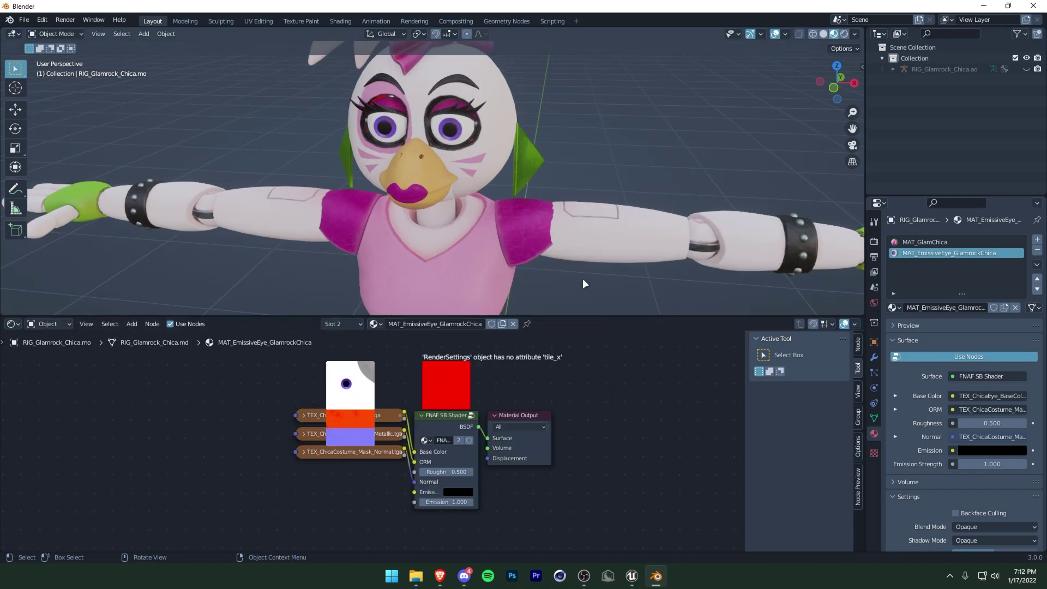
Fold away the node editor and unhide the rig's armature bones in the Outliner.
drag(553, 316, 595, 473)
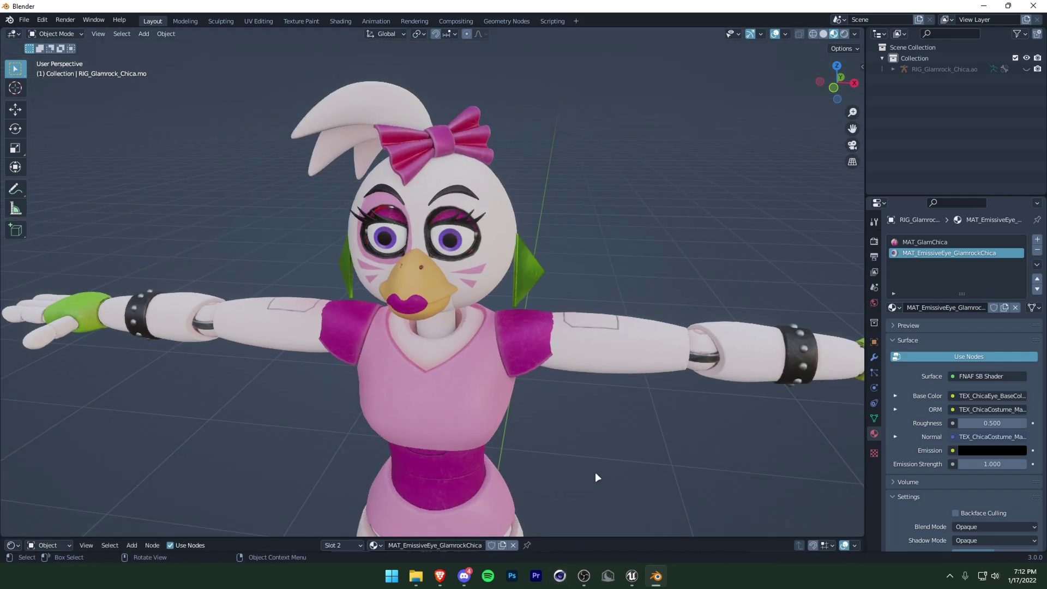
click(1026, 69)
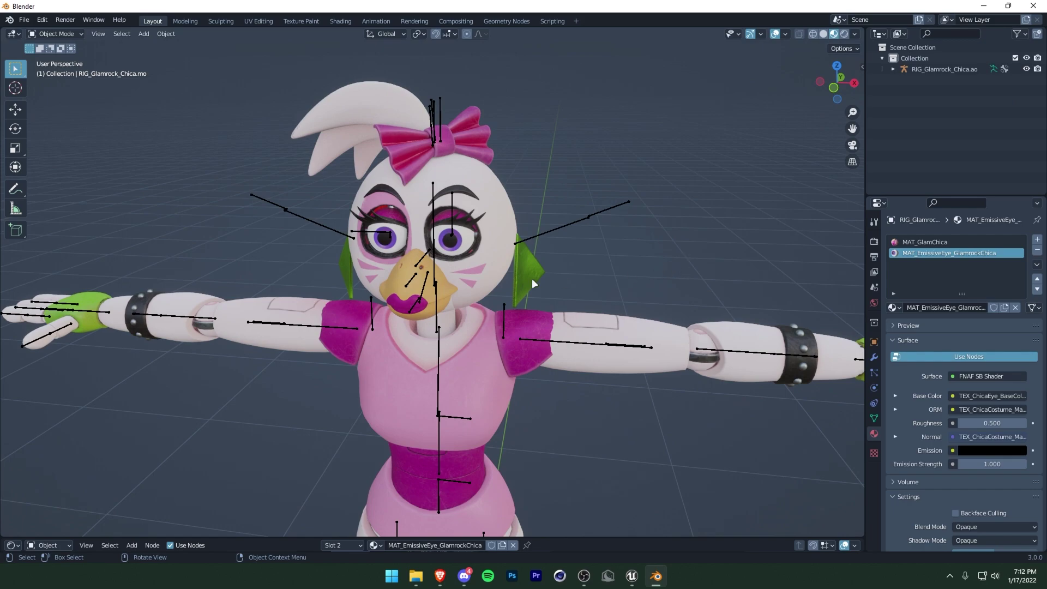
scroll(501, 324, down, 3)
scroll(495, 330, down, 3)
mouse_move(495, 330)
middle_down()
mouse_move(418, 336)
mouse_move(482, 332)
middle_up()
scroll(483, 332, up, 5)
click(462, 328)
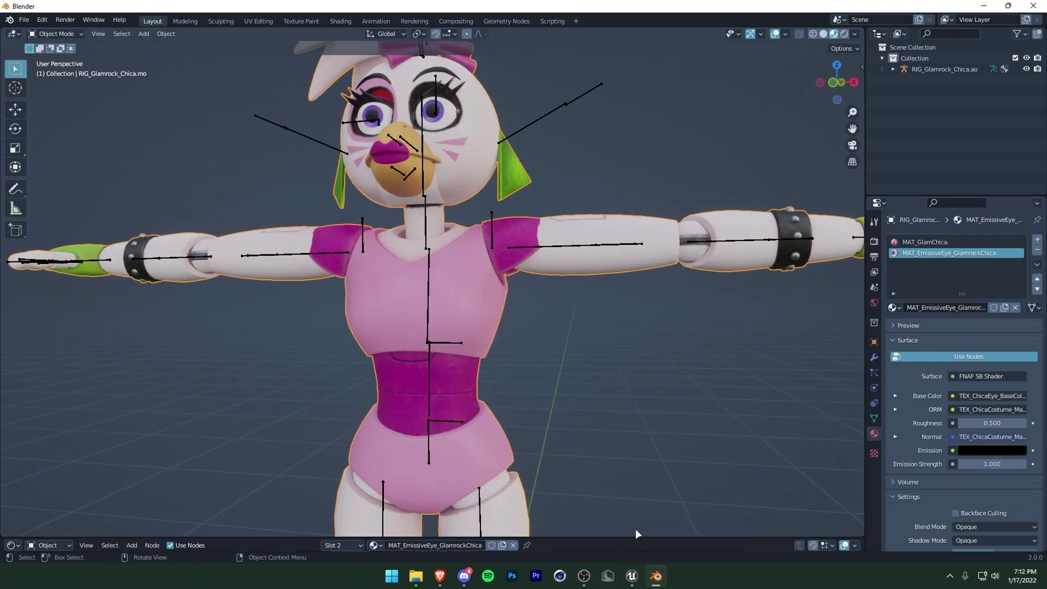
Reopen the shader editor and switch to the MAT_GlamChica body material slot.
drag(636, 537, 573, 344)
middle_drag(545, 238, 503, 260)
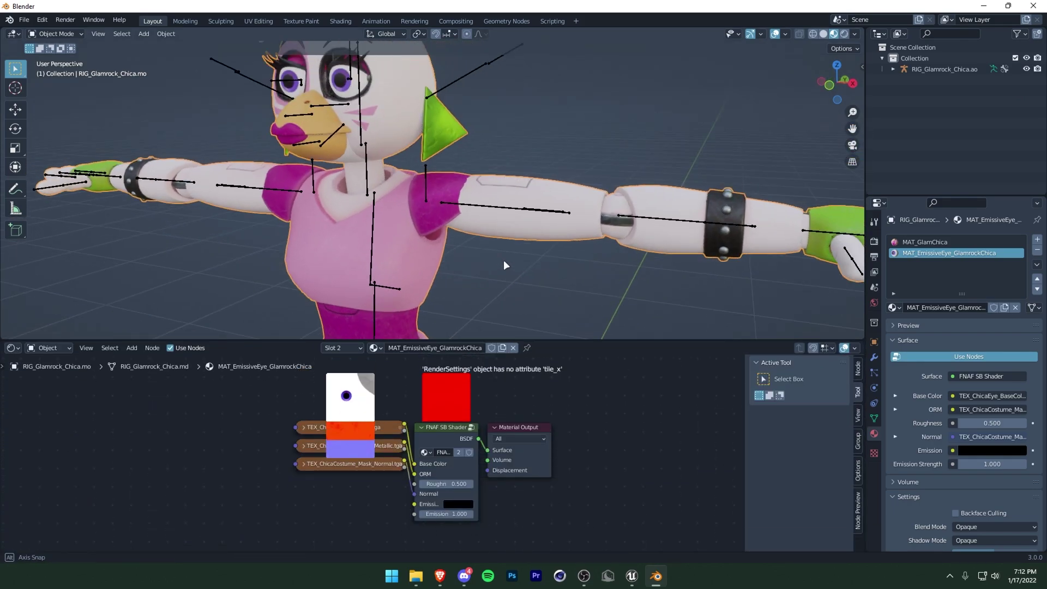
click(552, 266)
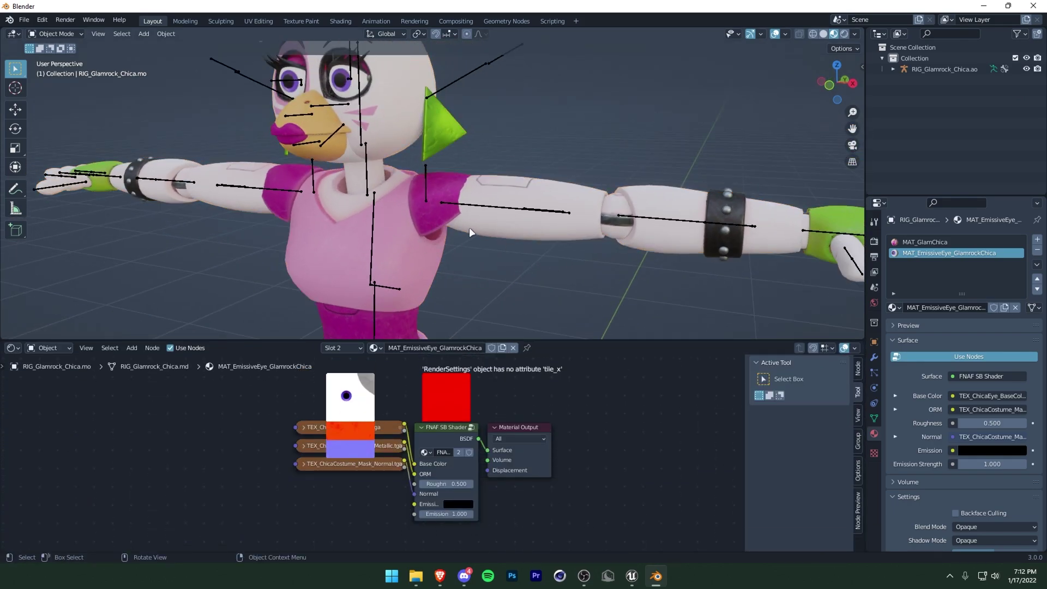
middle_drag(469, 227, 540, 235)
scroll(558, 475, up, 1)
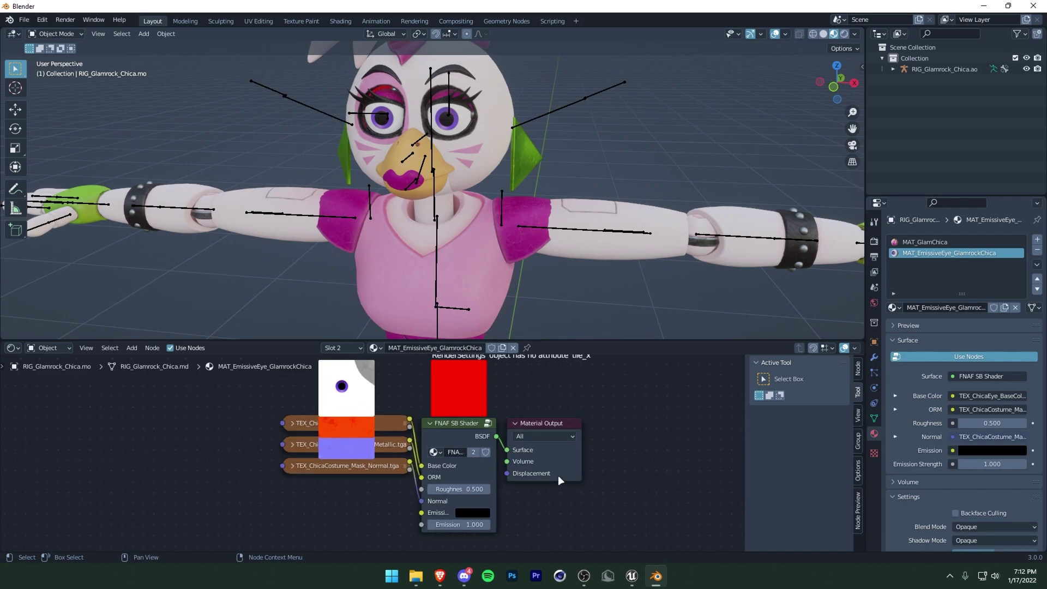
click(938, 243)
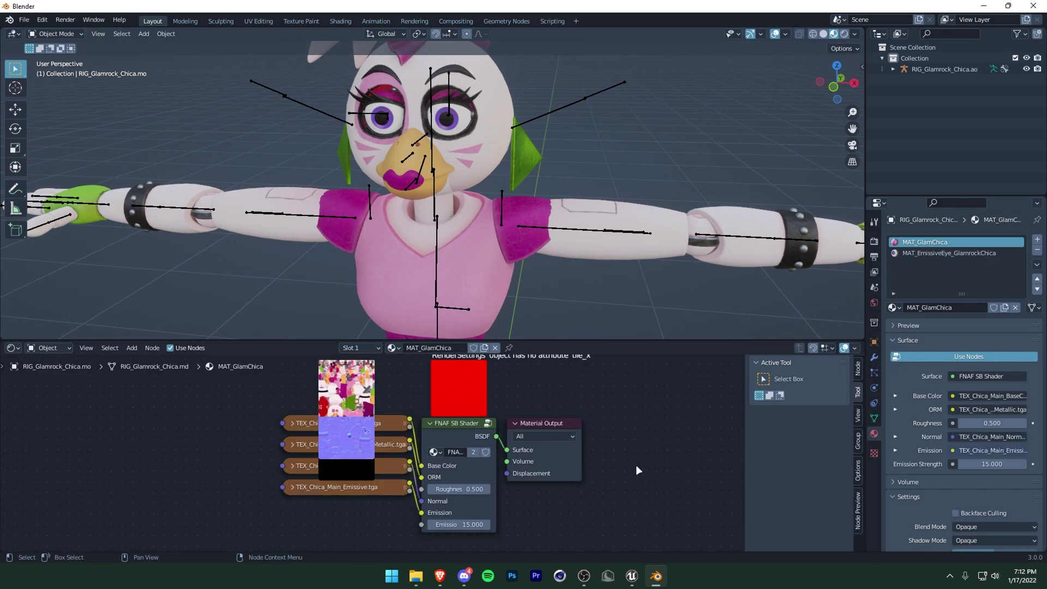
Test lower and higher roughness values on the body shader, then undo back to 0.500.
ctrl+middle_drag(603, 442, 535, 471)
drag(499, 487, 475, 487)
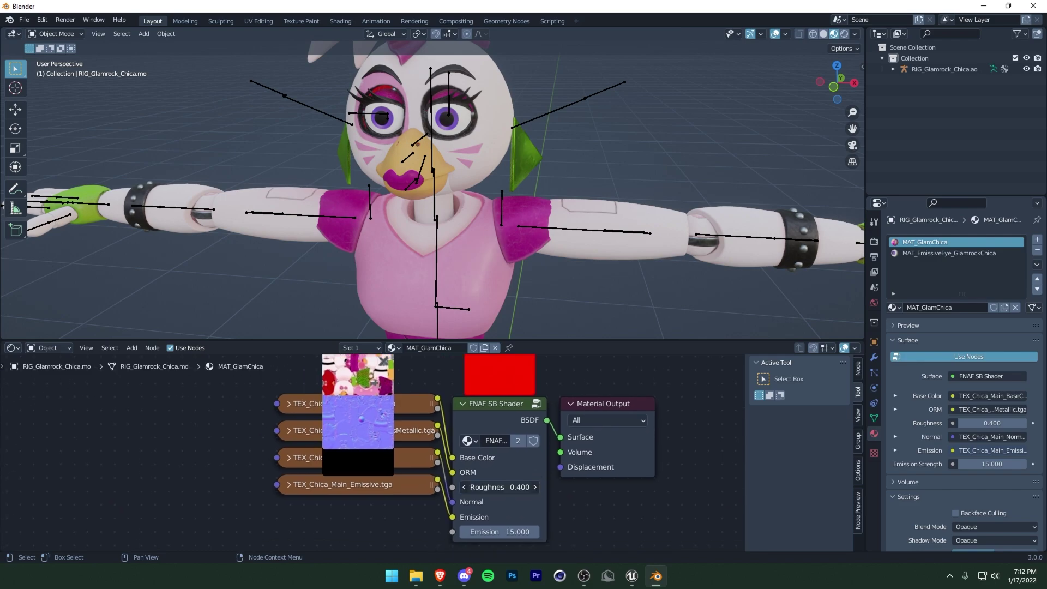
scroll(492, 280, up, 2)
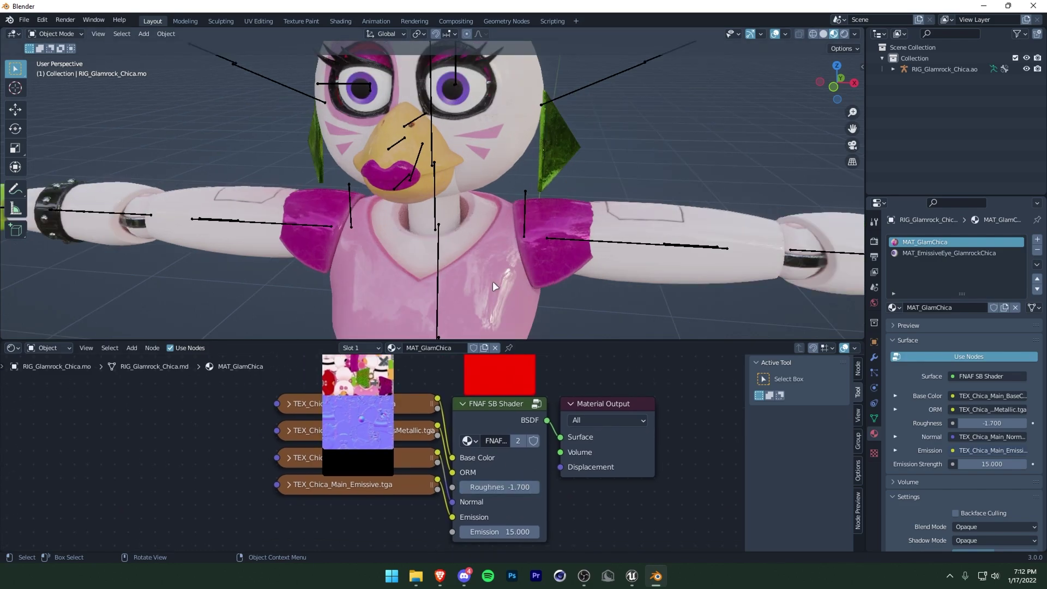
middle_drag(493, 281, 487, 264)
scroll(486, 264, down, 3)
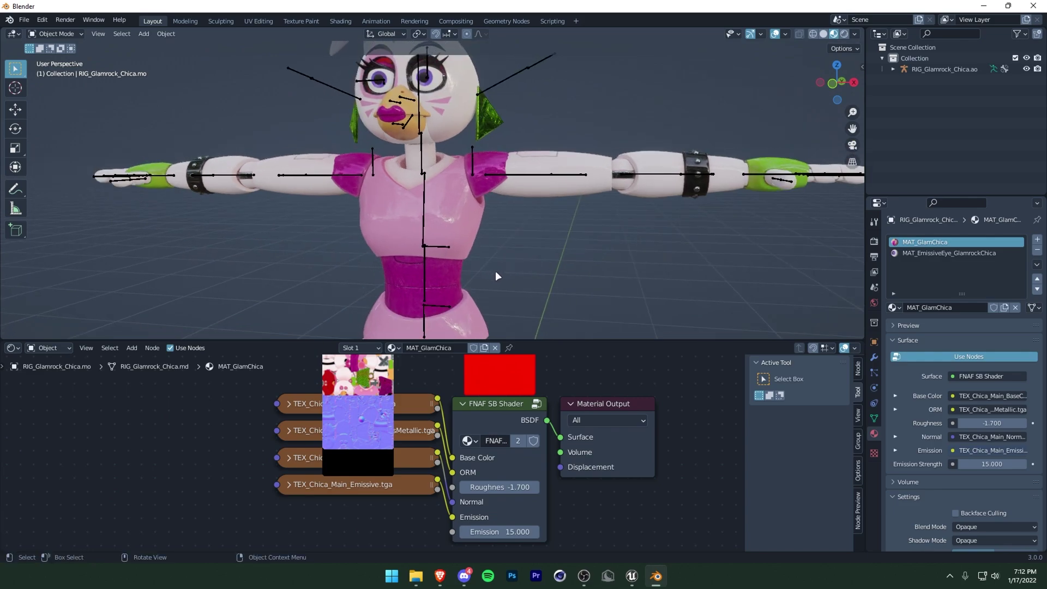
drag(499, 487, 589, 487)
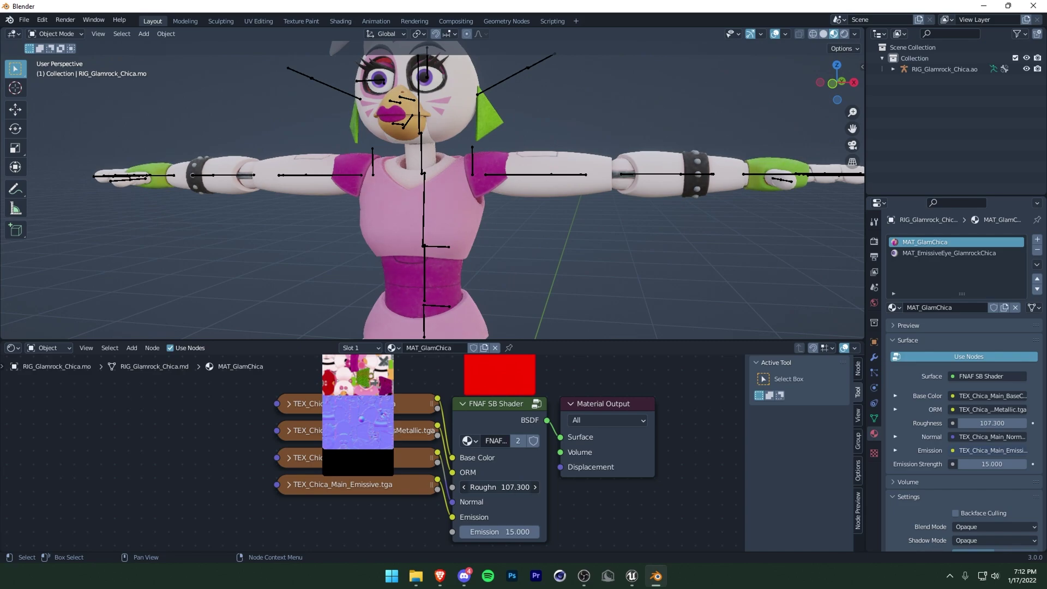
key(ctrl+z)
Set the FNAF SB Shader roughness on MAT_GlamChica to 0.3.
scroll(492, 230, up, 2)
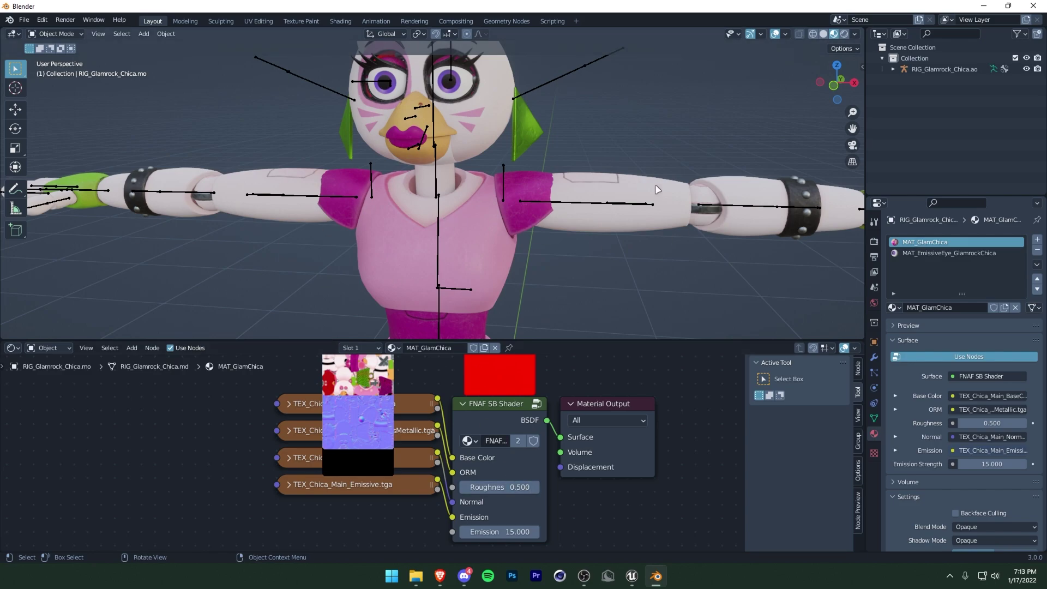
scroll(416, 211, down, 3)
scroll(512, 245, up, 3)
click(521, 484)
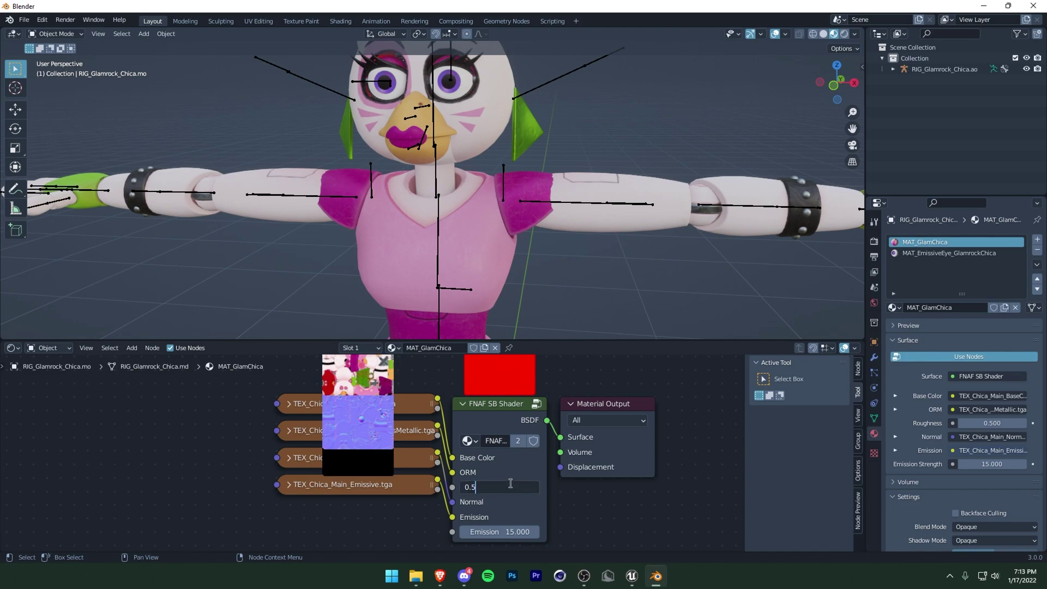
text(0.3)
key(Return)
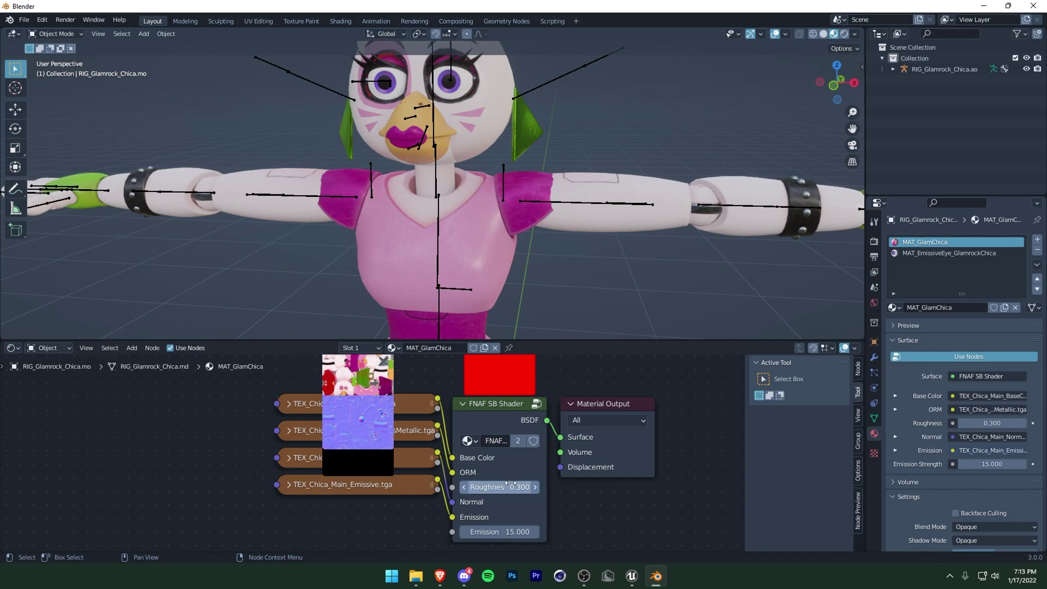
Collapse the node editor to show a full-body view of Chica with her rig.
mouse_move(528, 274)
middle_down()
mouse_move(448, 227)
mouse_move(523, 227)
mouse_move(445, 203)
mouse_move(436, 182)
mouse_move(538, 210)
mouse_move(495, 234)
mouse_move(517, 235)
middle_up()
scroll(522, 227, down, 3)
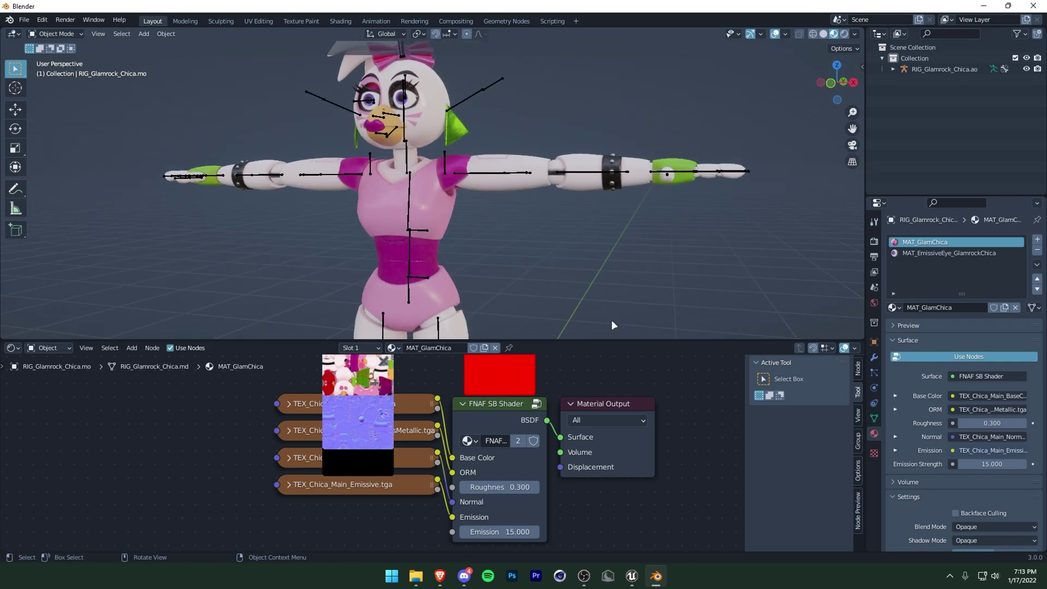
drag(214, 340, 214, 540)
scroll(164, 142, down, 3)
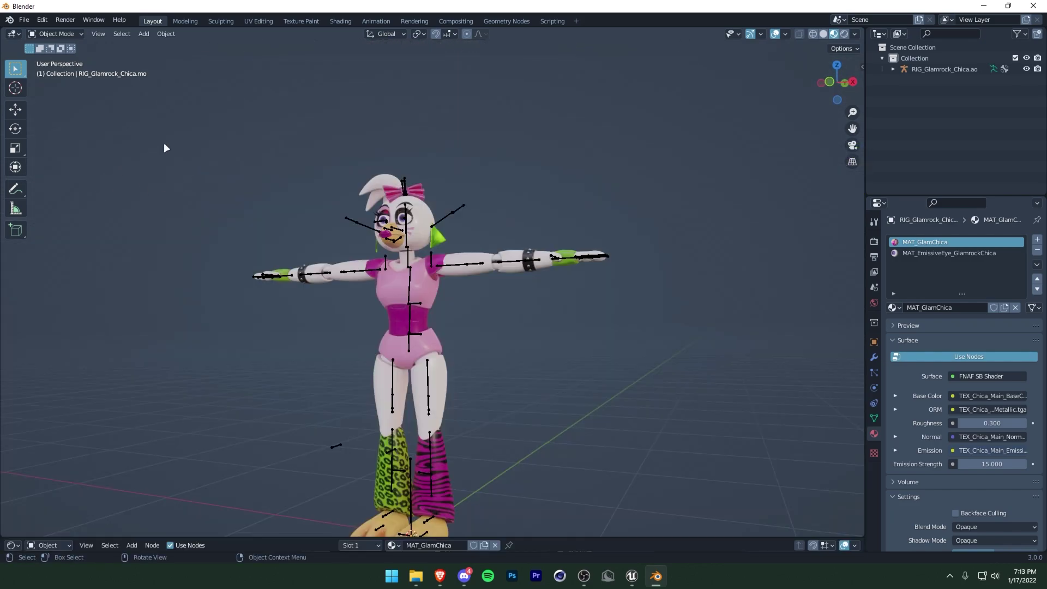
click(24, 19)
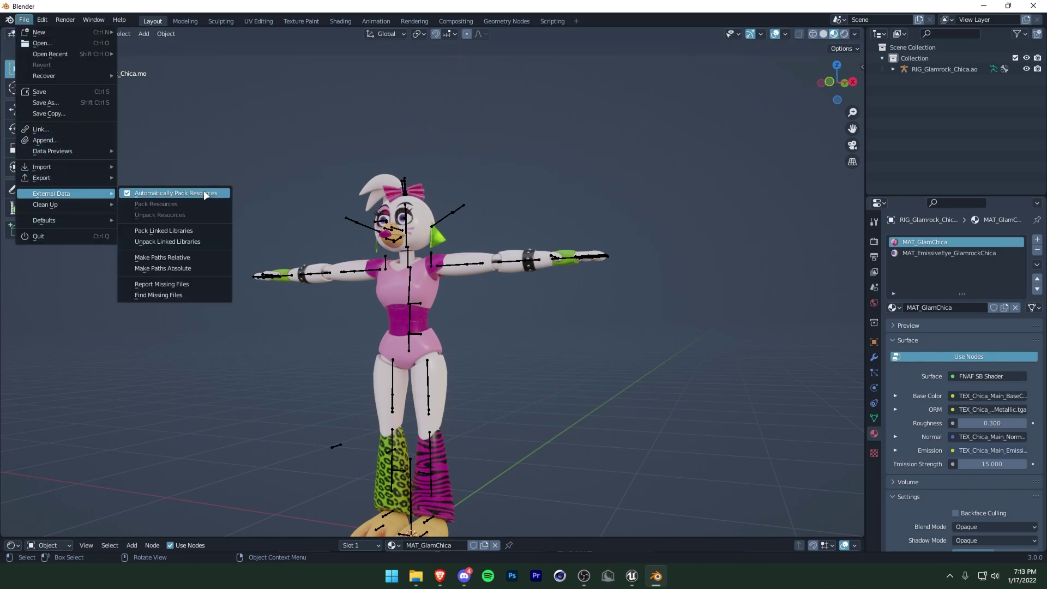
click(61, 105)
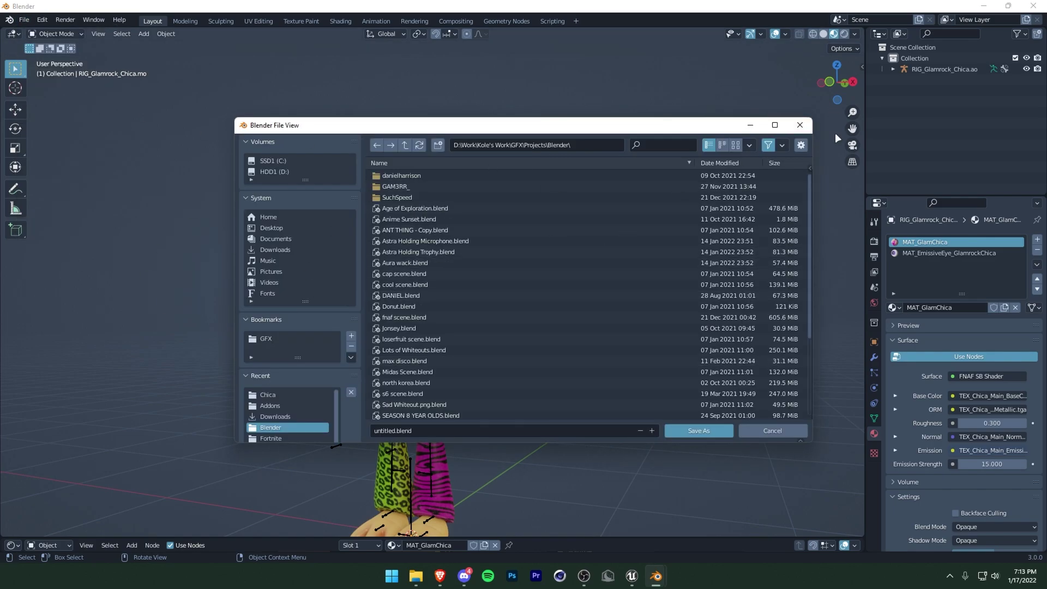
click(800, 126)
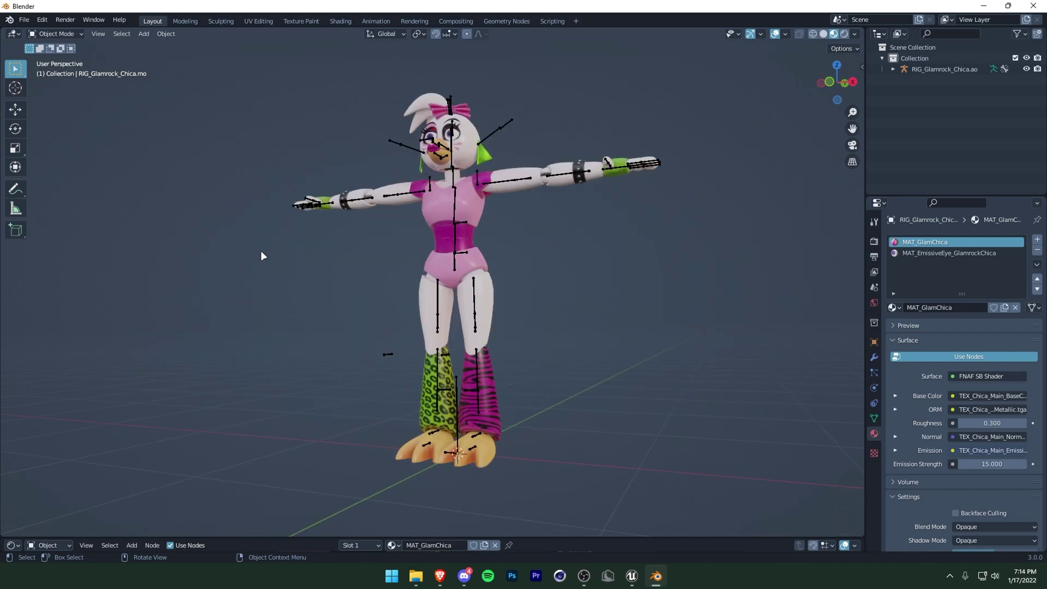